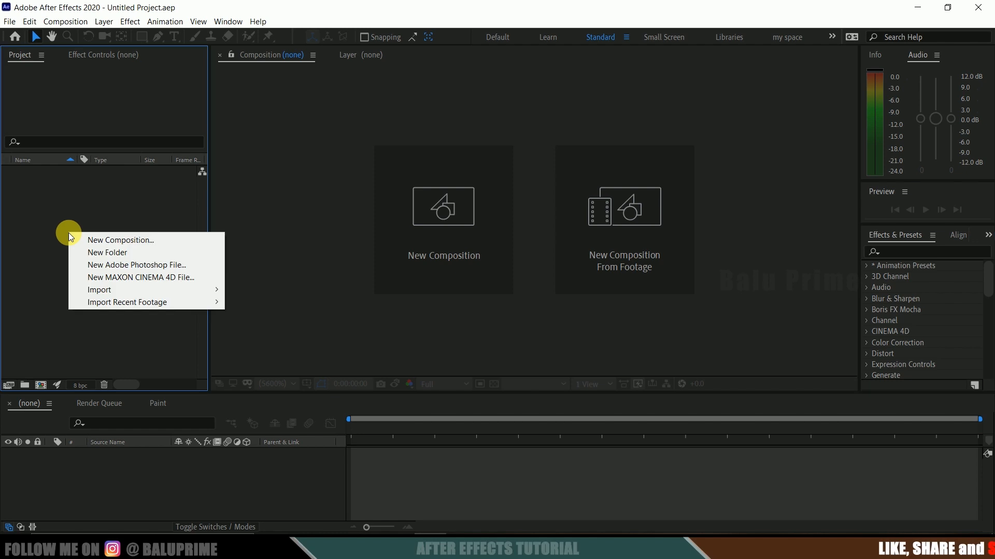
Import footage.mp4 into the project and create a new composition from it
{"action": "mouse_move", "coordinate": [110, 288]}
{"action": "left_click", "coordinate": [244, 289]}
{"action": "left_click_drag", "start_coordinate": [735, 264], "coordinate": [126, 286]}
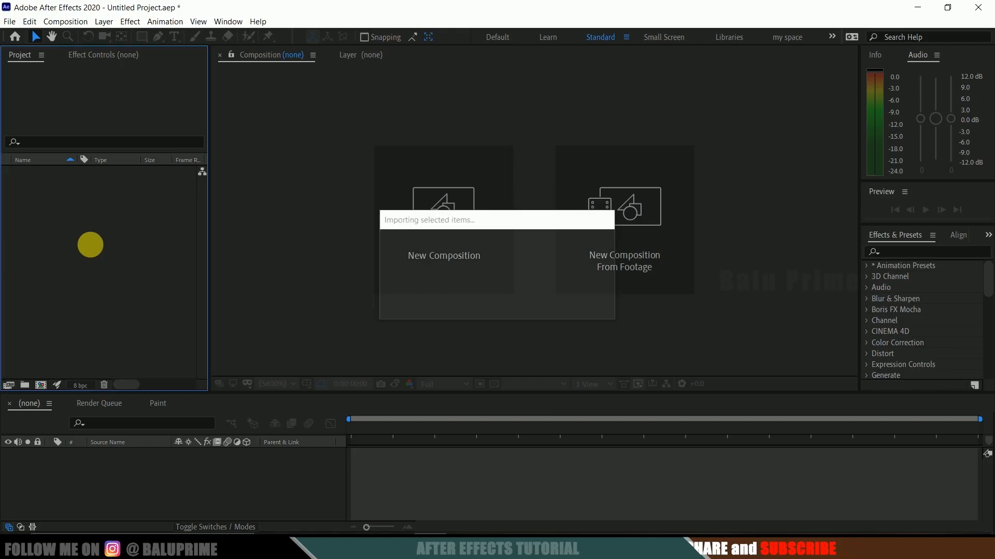
{"action": "left_click", "coordinate": [60, 230]}
{"action": "left_click", "coordinate": [41, 172]}
{"action": "left_click_drag", "start_coordinate": [41, 172], "coordinate": [47, 386]}
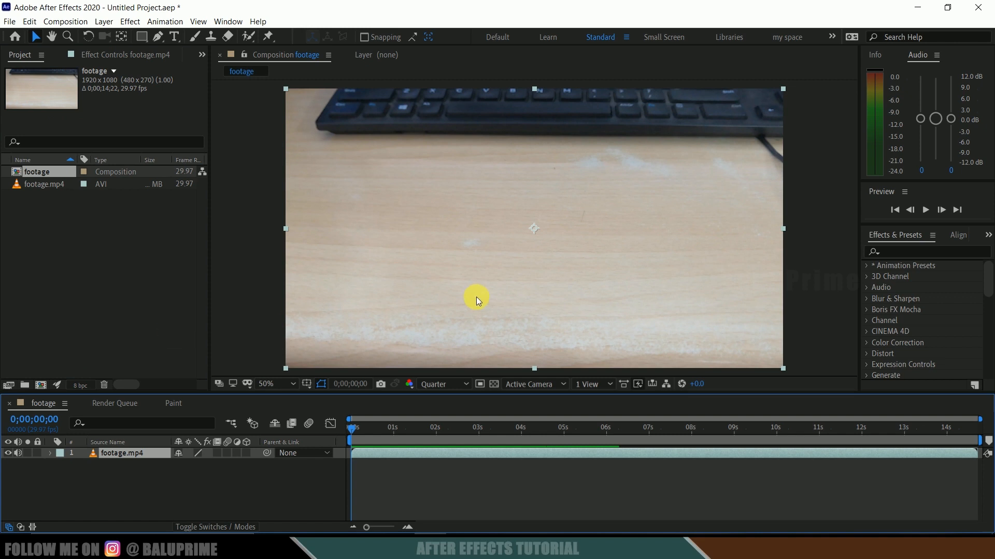
Play back the footage composition to review the camera movement over the desk
{"action": "left_click", "coordinate": [147, 477]}
{"action": "left_click", "coordinate": [123, 454]}
{"action": "key", "text": "space"}
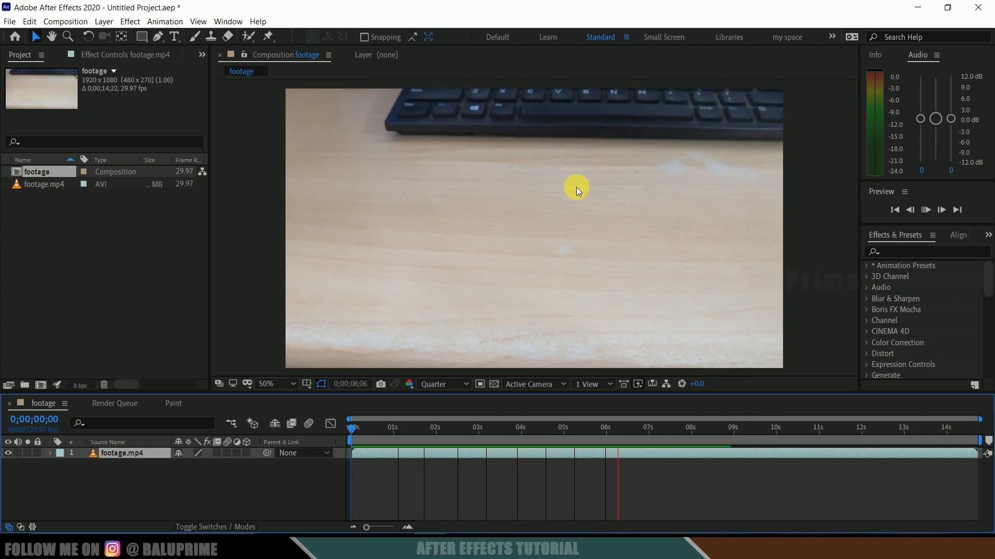
{"action": "left_click", "coordinate": [355, 430]}
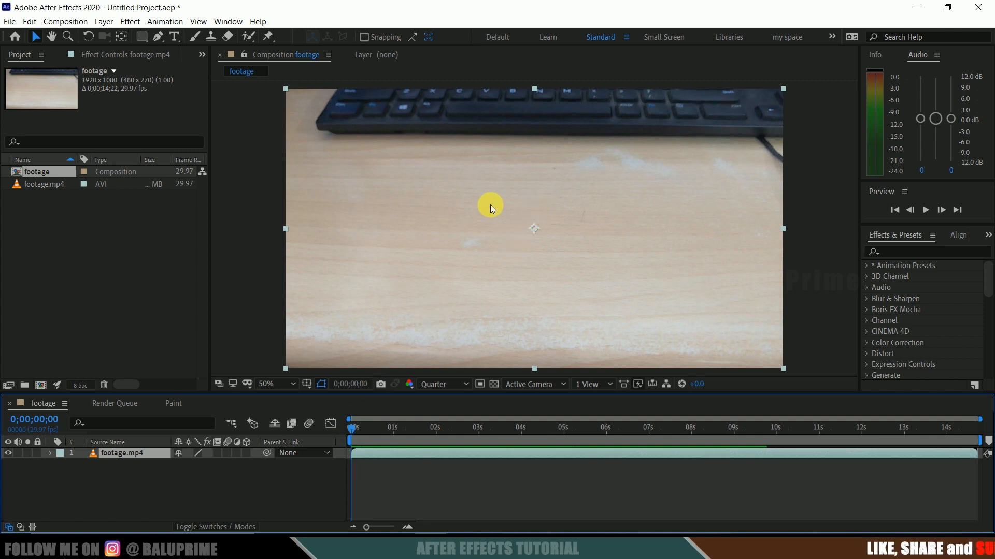
Show the tracking controls and run camera tracking on the footage.mp4 layer
{"action": "left_click", "coordinate": [154, 477]}
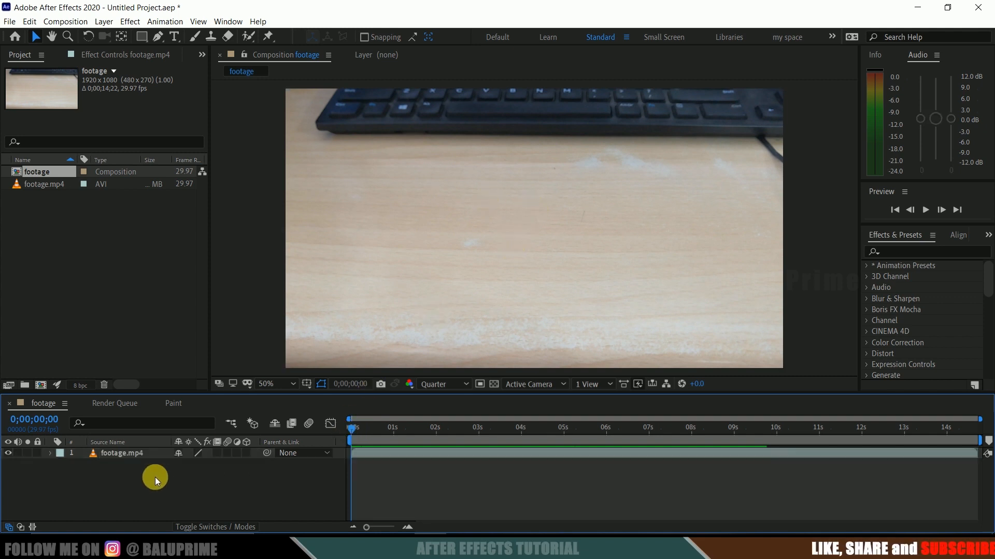
{"action": "left_click", "coordinate": [110, 454]}
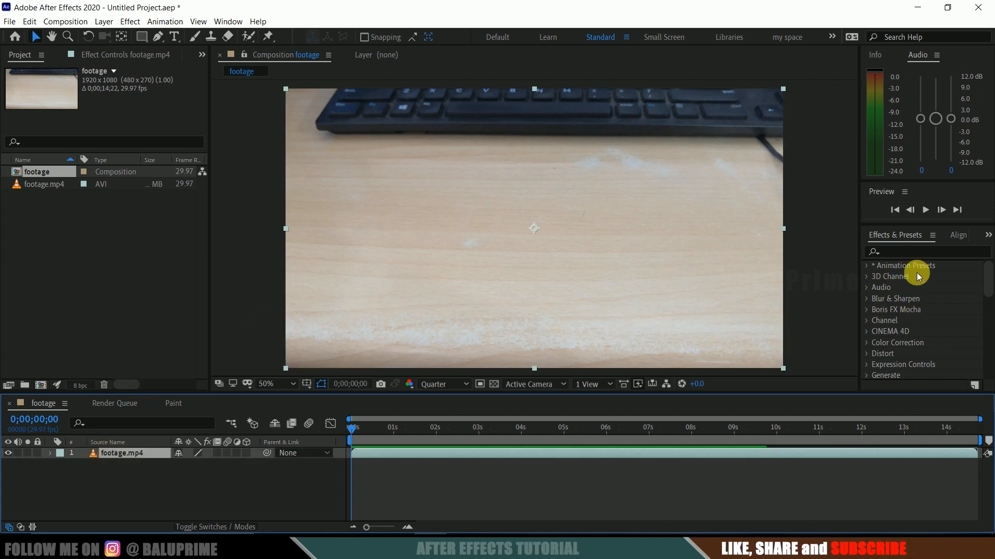
{"action": "left_click", "coordinate": [234, 21]}
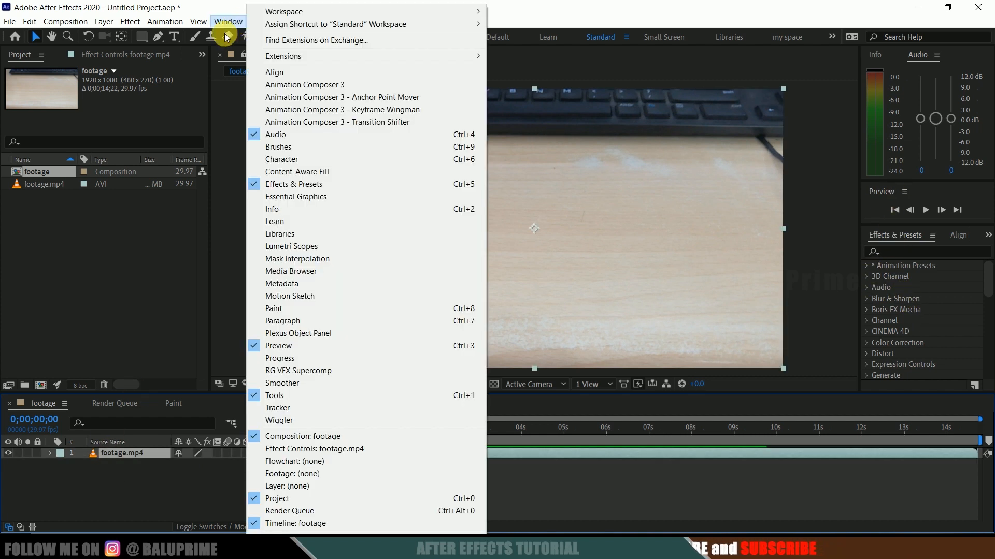
{"action": "left_click", "coordinate": [275, 409]}
{"action": "left_click", "coordinate": [465, 506]}
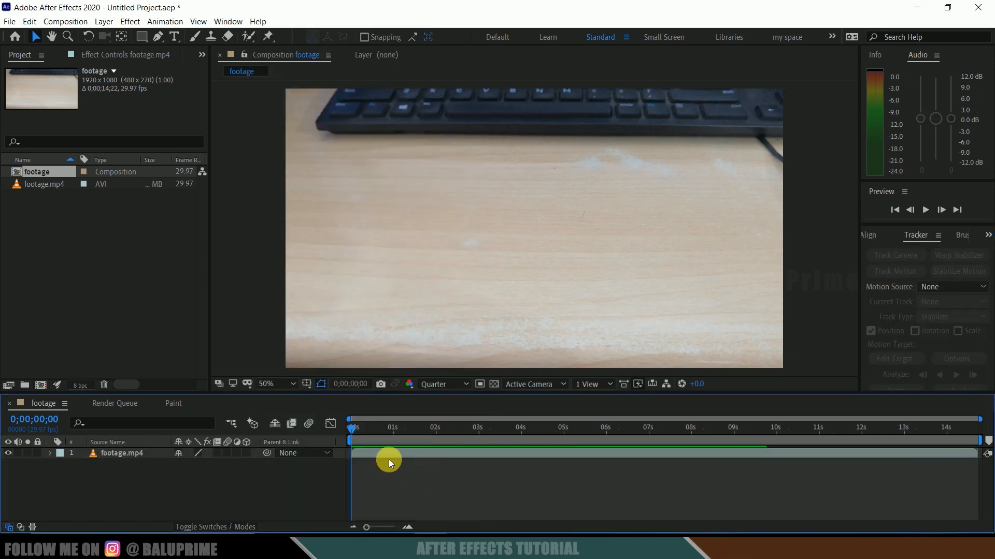
{"action": "left_click", "coordinate": [378, 455]}
{"action": "left_click", "coordinate": [884, 256]}
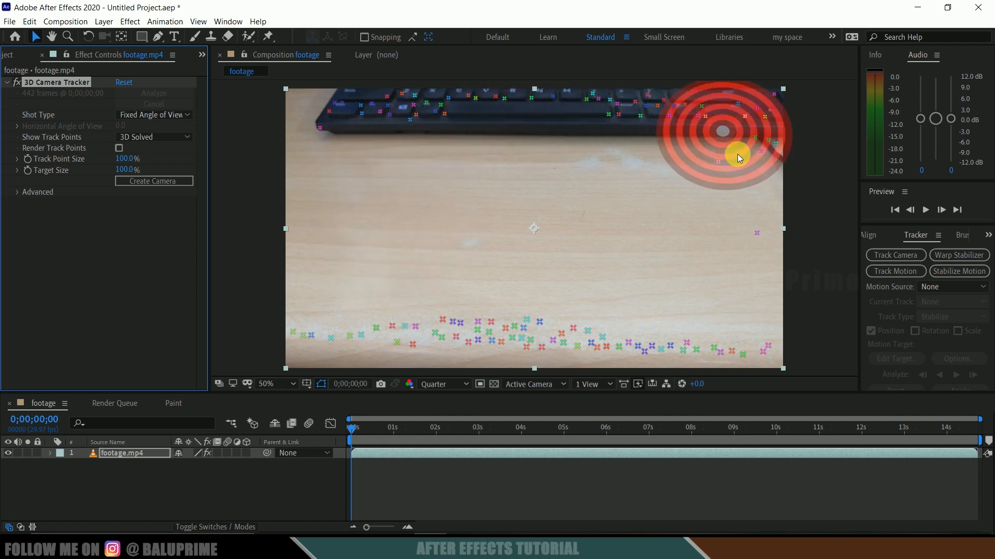
Select the group of track points covering the desk surface and create a solid and camera from them
{"action": "left_click_drag", "start_coordinate": [365, 432], "coordinate": [298, 447]}
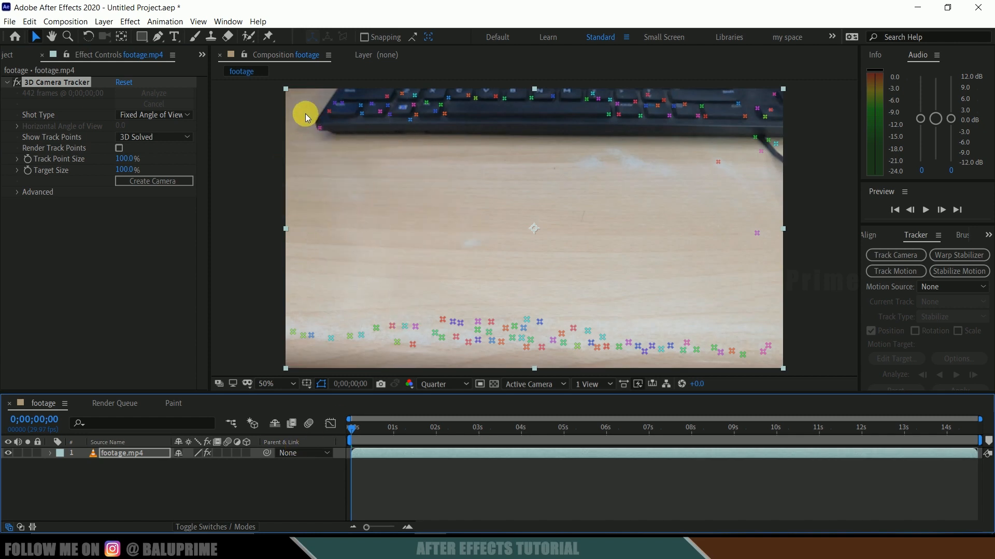
{"action": "mouse_move", "coordinate": [305, 109]}
{"action": "left_mouse_down"}
{"action": "mouse_move", "coordinate": [713, 112]}
{"action": "mouse_move", "coordinate": [759, 122]}
{"action": "mouse_move", "coordinate": [780, 193]}
{"action": "mouse_move", "coordinate": [781, 318]}
{"action": "mouse_move", "coordinate": [769, 370]}
{"action": "mouse_move", "coordinate": [401, 368]}
{"action": "mouse_move", "coordinate": [319, 345]}
{"action": "mouse_move", "coordinate": [306, 288]}
{"action": "mouse_move", "coordinate": [309, 108]}
{"action": "left_mouse_up"}
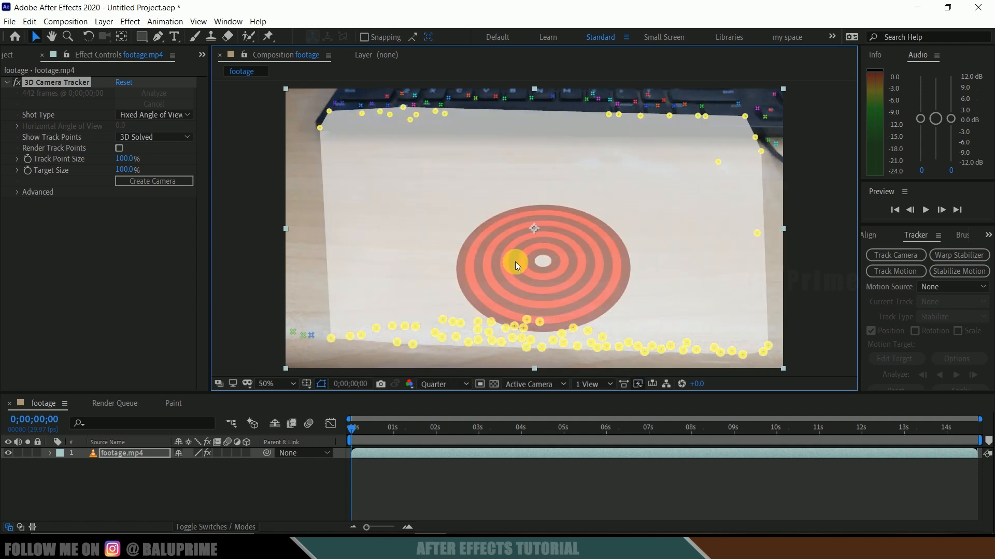
{"action": "right_click", "coordinate": [482, 219]}
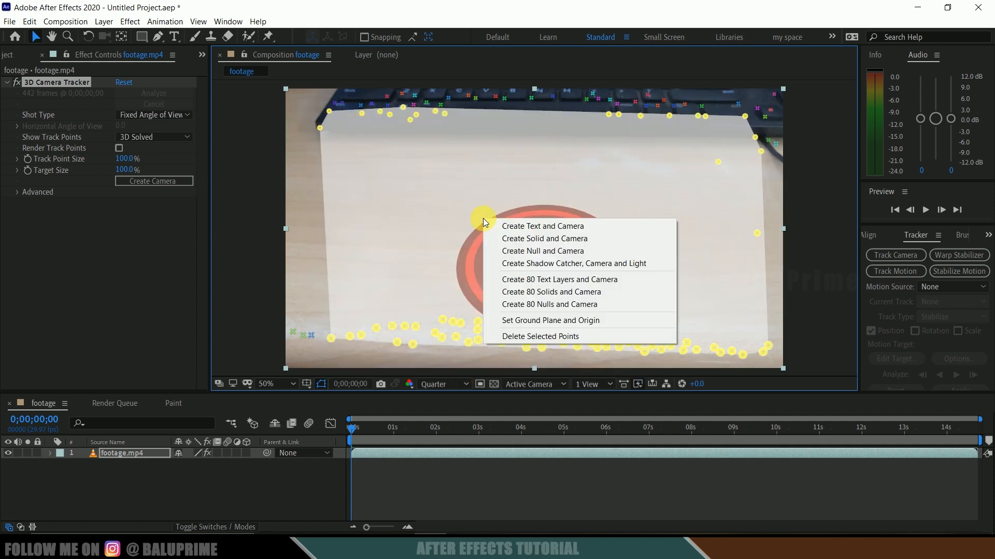
{"action": "left_click", "coordinate": [539, 239]}
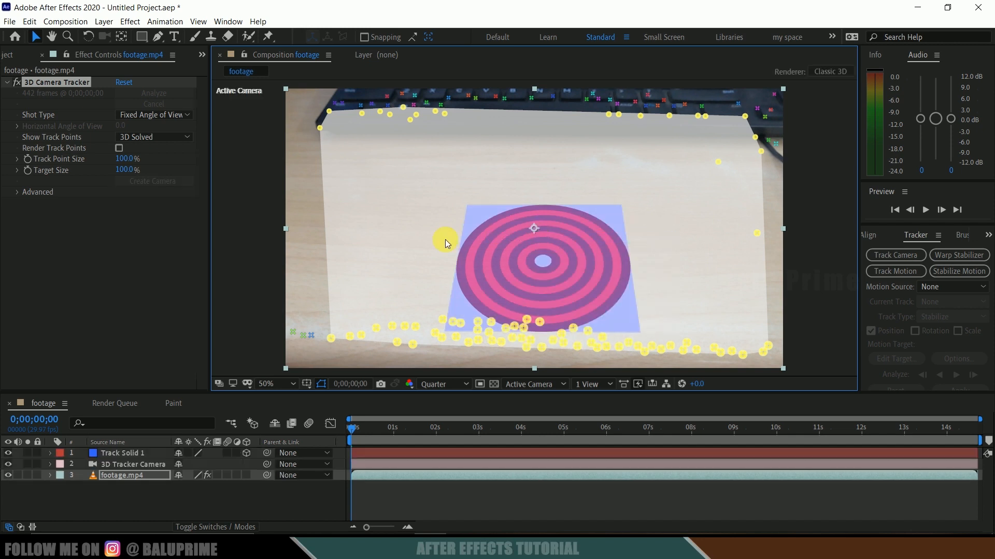
Set the track solid's X Rotation to -9° and its Scale to 148% to fit it to the desk plane
{"action": "left_click", "coordinate": [148, 511]}
{"action": "left_click", "coordinate": [119, 453]}
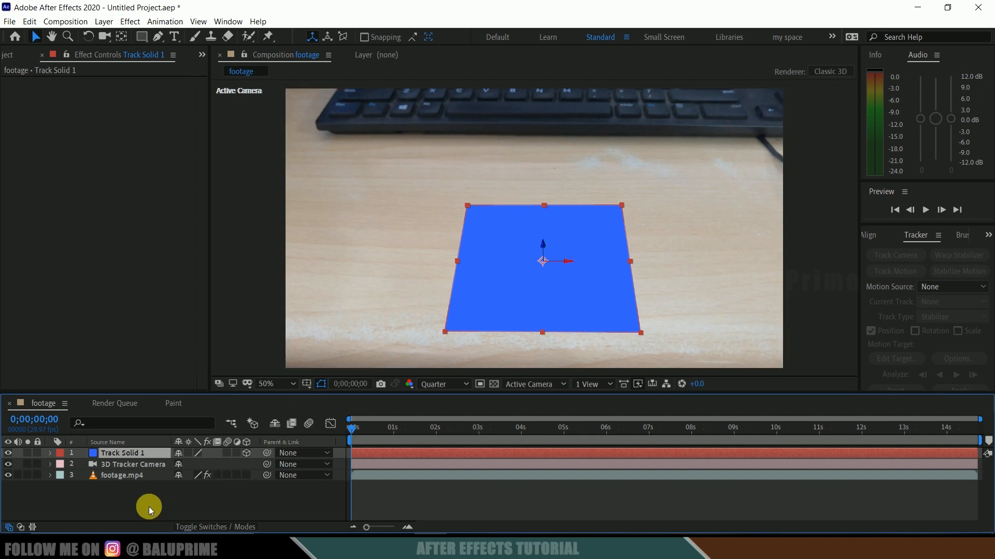
{"action": "left_click", "coordinate": [134, 500]}
{"action": "left_click", "coordinate": [116, 453]}
{"action": "key", "text": "r"}
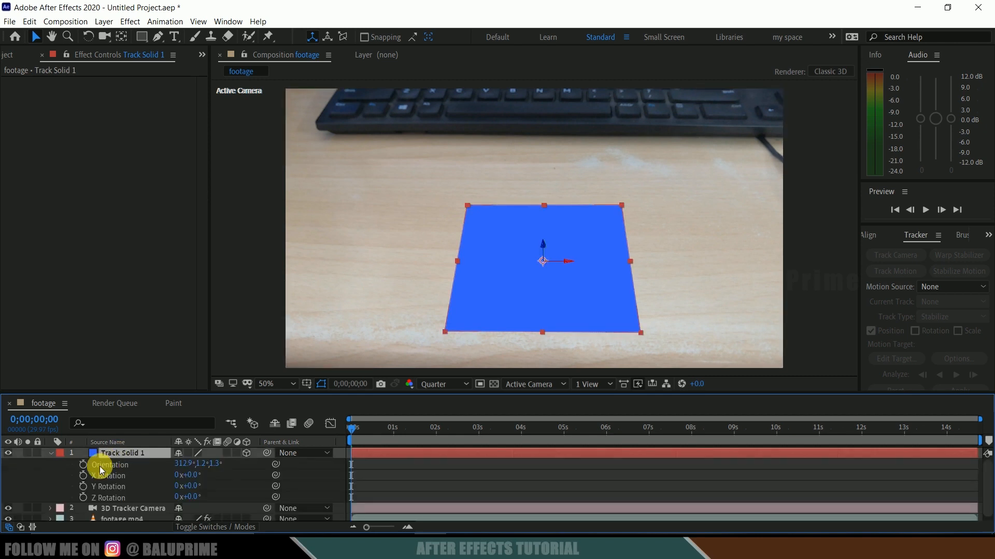
{"action": "left_click_drag", "start_coordinate": [198, 476], "coordinate": [191, 478]}
{"action": "left_click", "coordinate": [191, 476]}
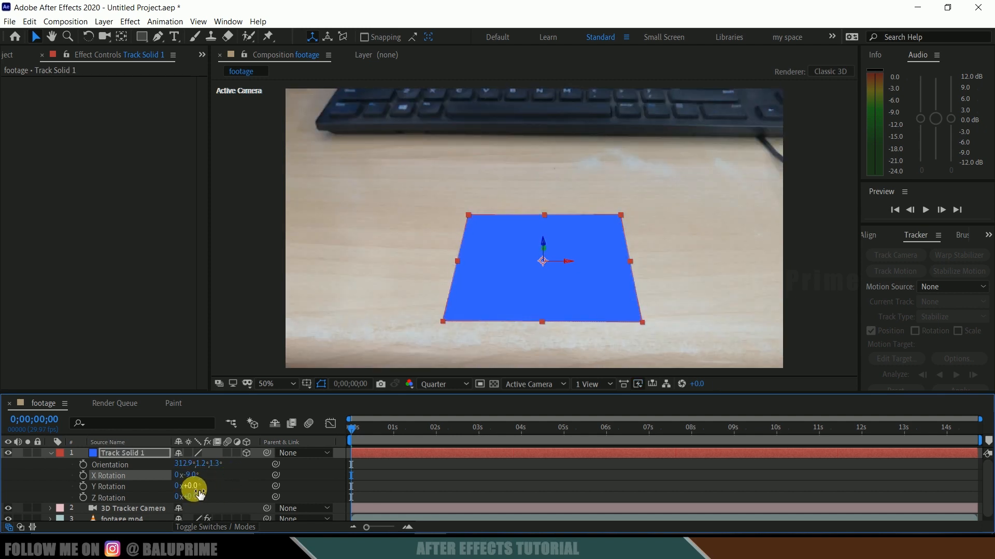
{"action": "mouse_move", "coordinate": [198, 491]}
{"action": "left_mouse_down"}
{"action": "mouse_move", "coordinate": [189, 485]}
{"action": "mouse_move", "coordinate": [196, 490]}
{"action": "left_mouse_up"}
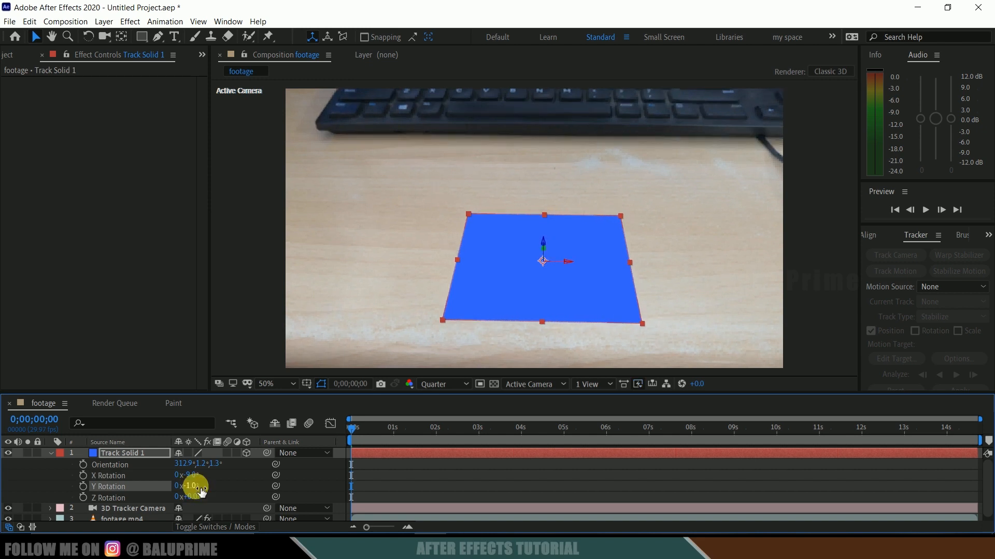
{"action": "key", "text": "Return"}
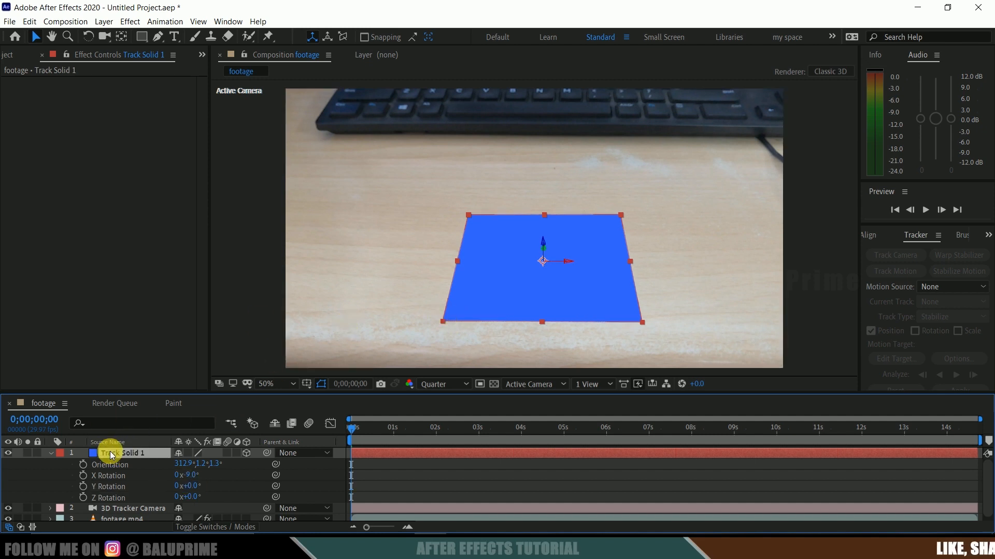
{"action": "key", "text": "s"}
{"action": "left_click_drag", "start_coordinate": [220, 472], "coordinate": [271, 471]}
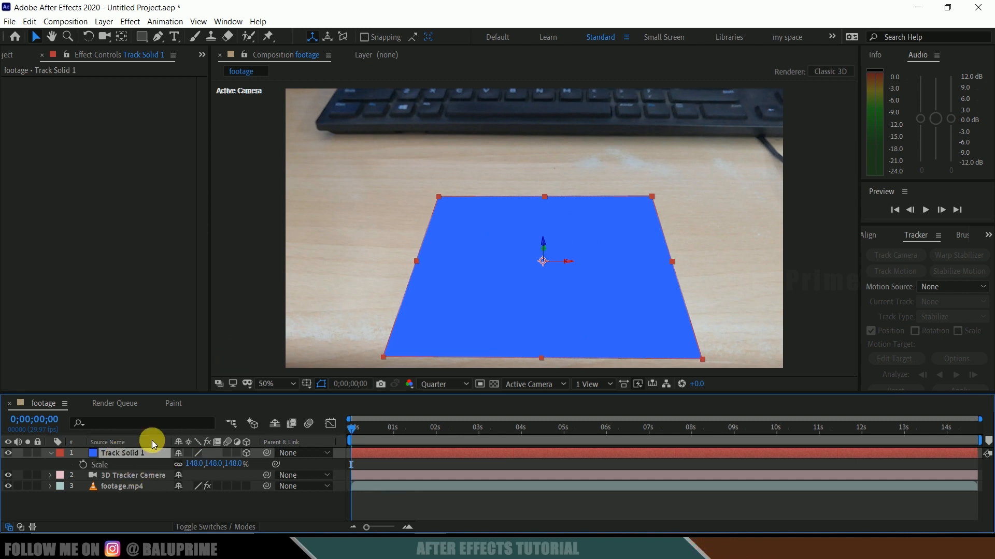
Find the Grid effect and apply it to the track solid
{"action": "left_click", "coordinate": [228, 21]}
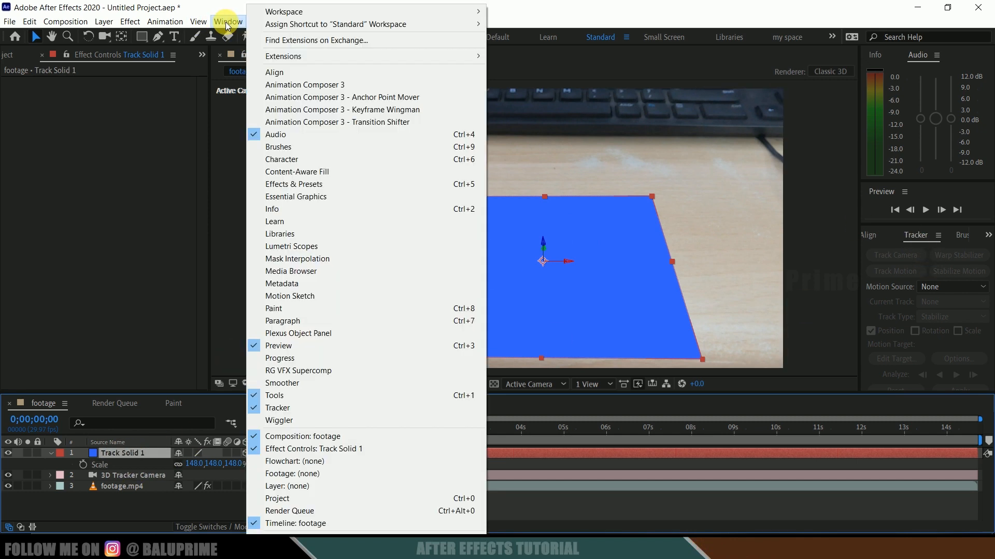
{"action": "left_click", "coordinate": [301, 184]}
{"action": "left_click", "coordinate": [915, 254]}
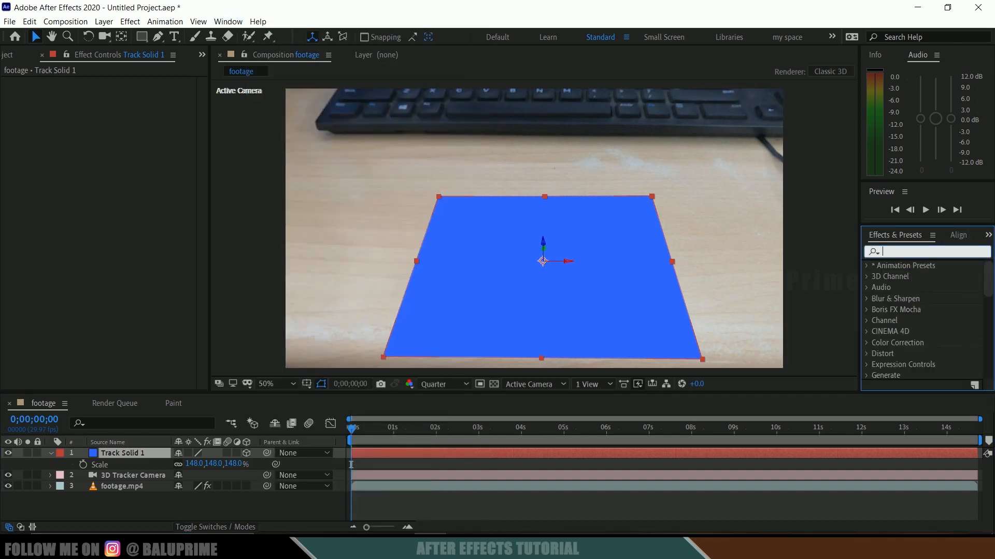
{"action": "type", "text": "grid"}
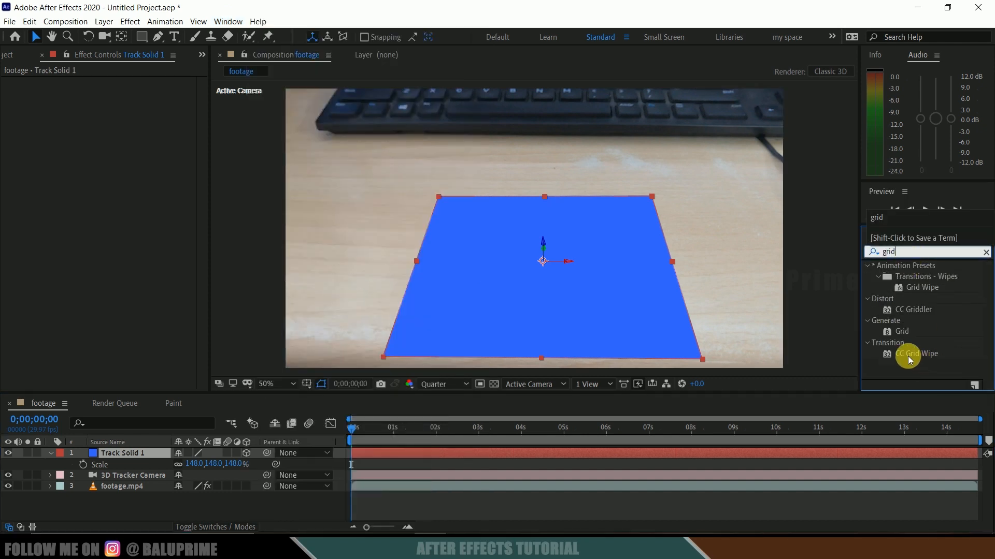
{"action": "left_click_drag", "start_coordinate": [907, 332], "coordinate": [124, 455]}
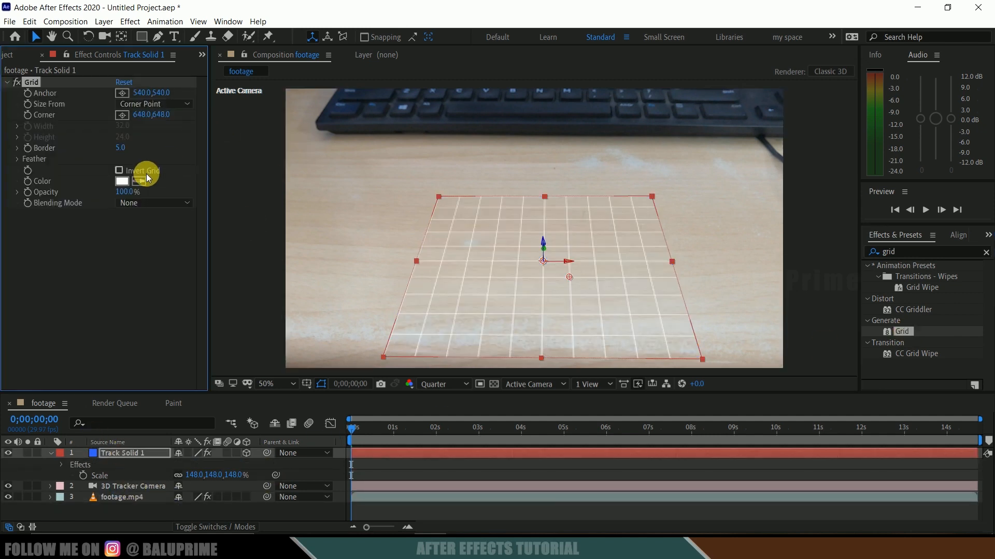
Set the grid's color to red FF0000 and its Border to 20
{"action": "left_click", "coordinate": [121, 180]}
{"action": "left_click_drag", "start_coordinate": [788, 244], "coordinate": [989, 119]}
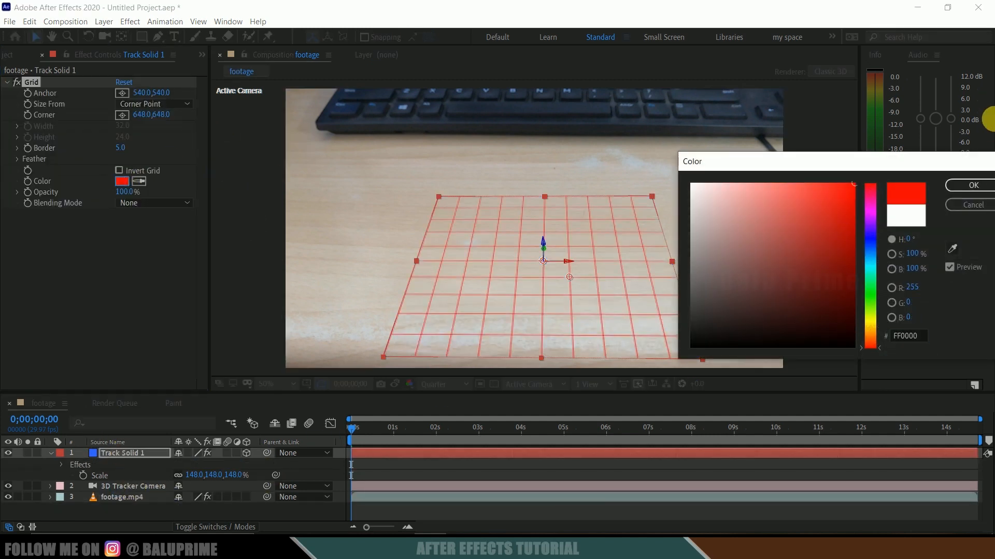
{"action": "left_click", "coordinate": [960, 182]}
{"action": "left_click_drag", "start_coordinate": [124, 149], "coordinate": [138, 152]}
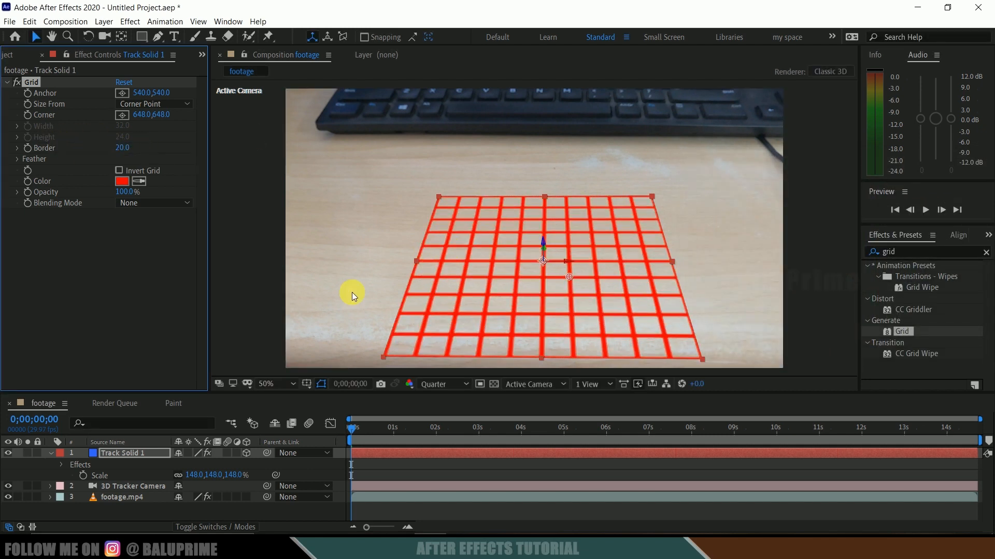
Scrub and play back the composition to check how the grid follows the desk surface
{"action": "left_click_drag", "start_coordinate": [365, 425], "coordinate": [328, 433]}
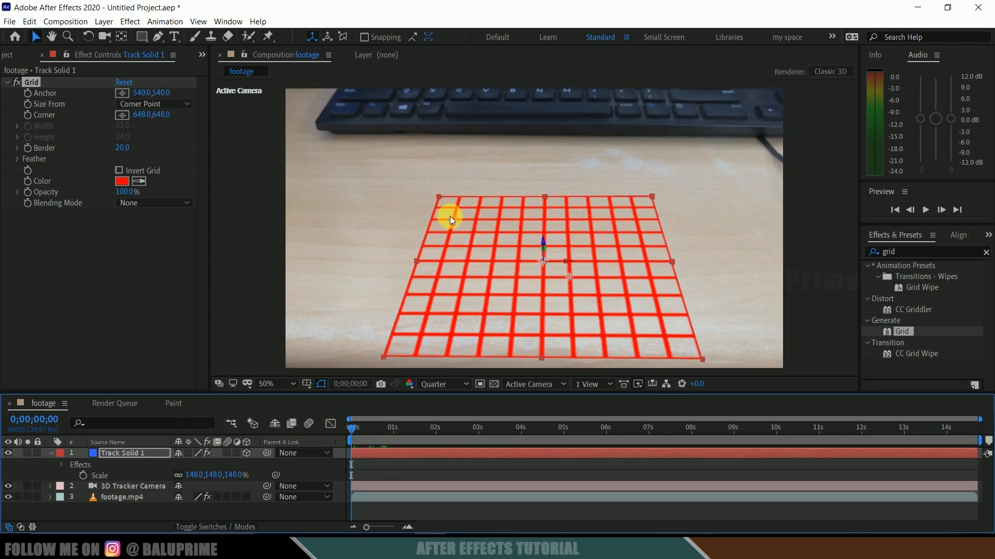
{"action": "key", "text": "space"}
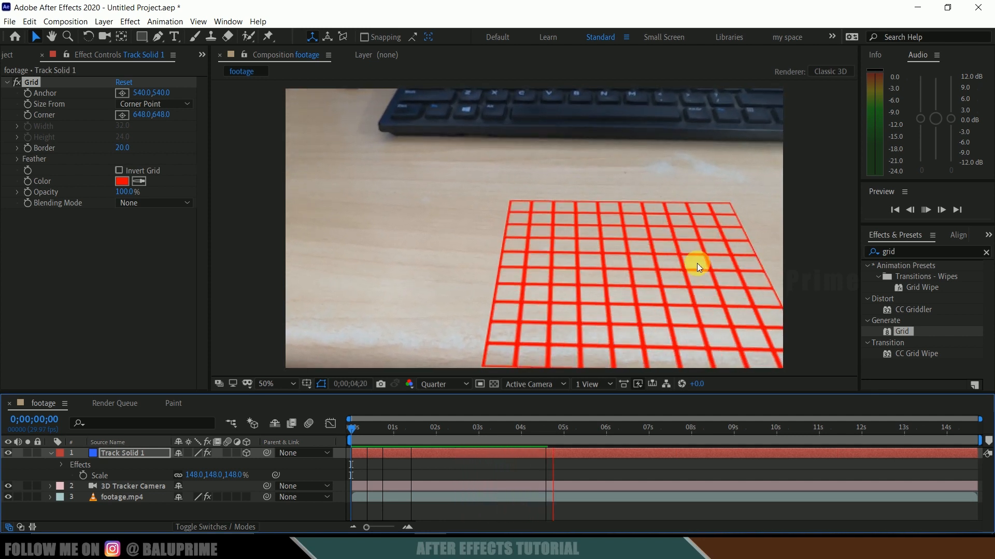
{"action": "key", "text": "space"}
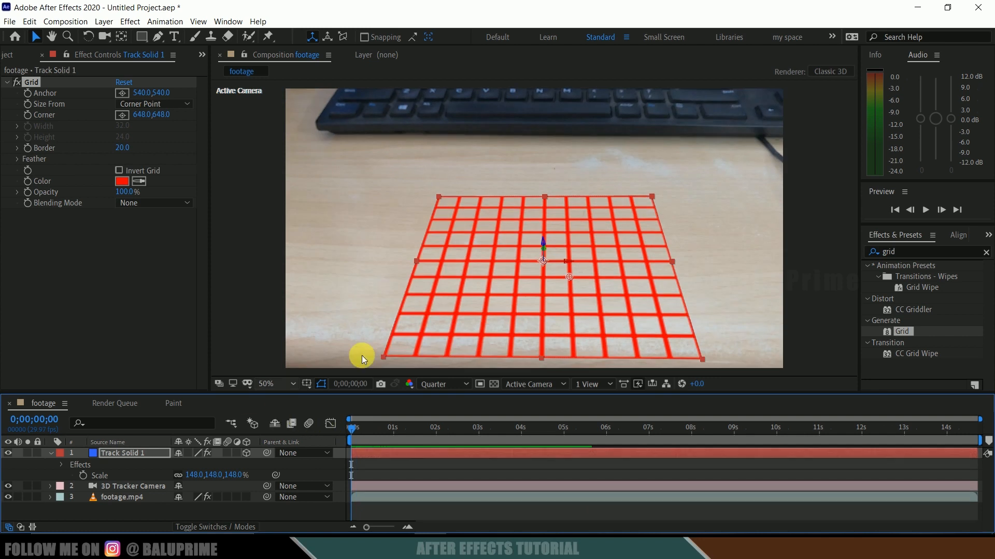
Create a new black 1920 x 1080 px solid layer named element
{"action": "left_click", "coordinate": [49, 454]}
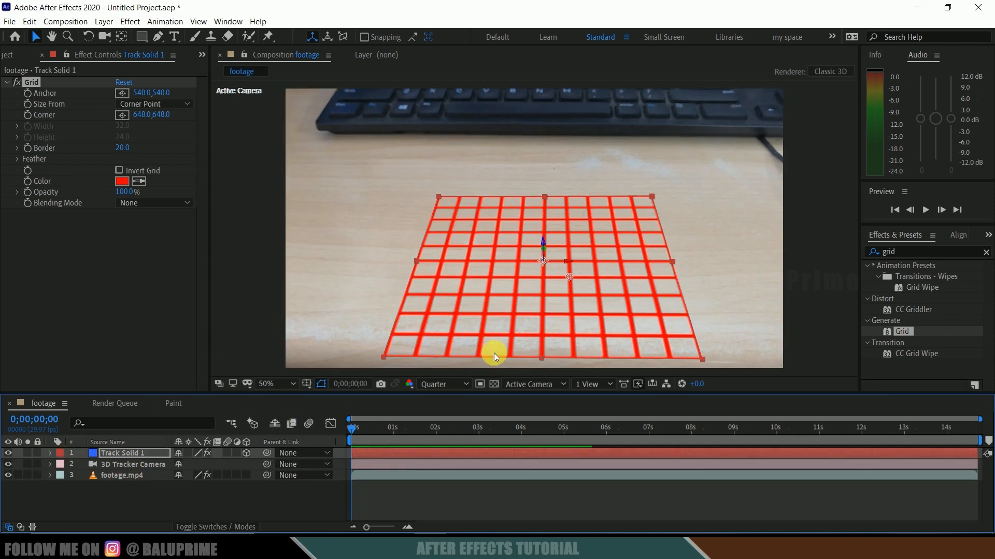
{"action": "left_click", "coordinate": [153, 490]}
{"action": "left_click", "coordinate": [105, 21]}
{"action": "mouse_move", "coordinate": [116, 33]}
{"action": "left_click", "coordinate": [340, 42]}
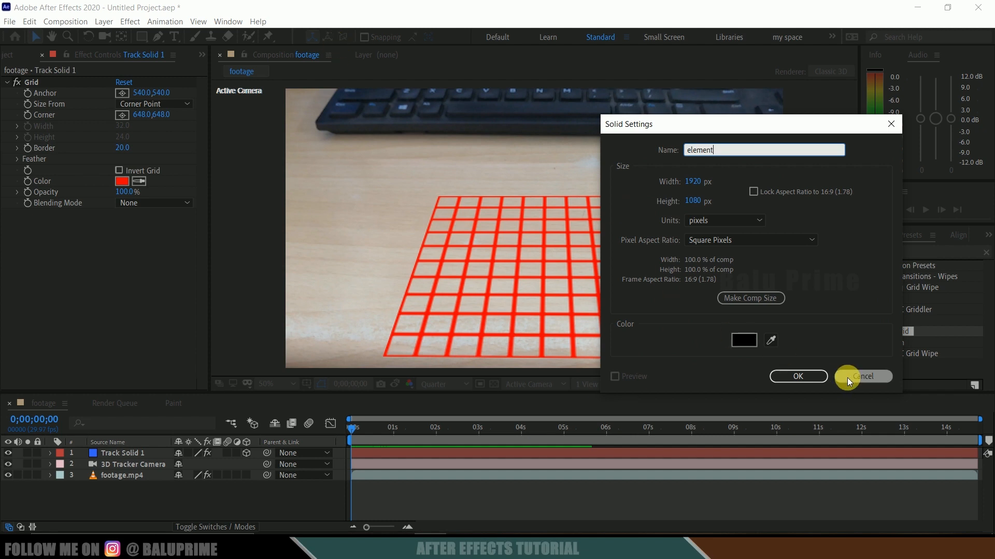
{"action": "left_click", "coordinate": [798, 376]}
Apply the Video Copilot Element effect to the element solid and open its Scene Setup
{"action": "left_click", "coordinate": [909, 253]}
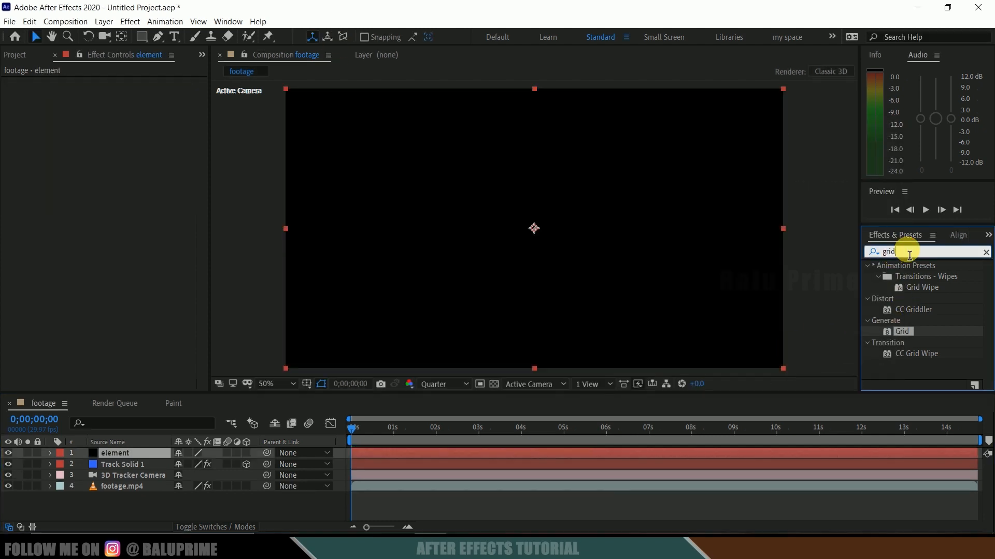
{"action": "type", "text": "element"}
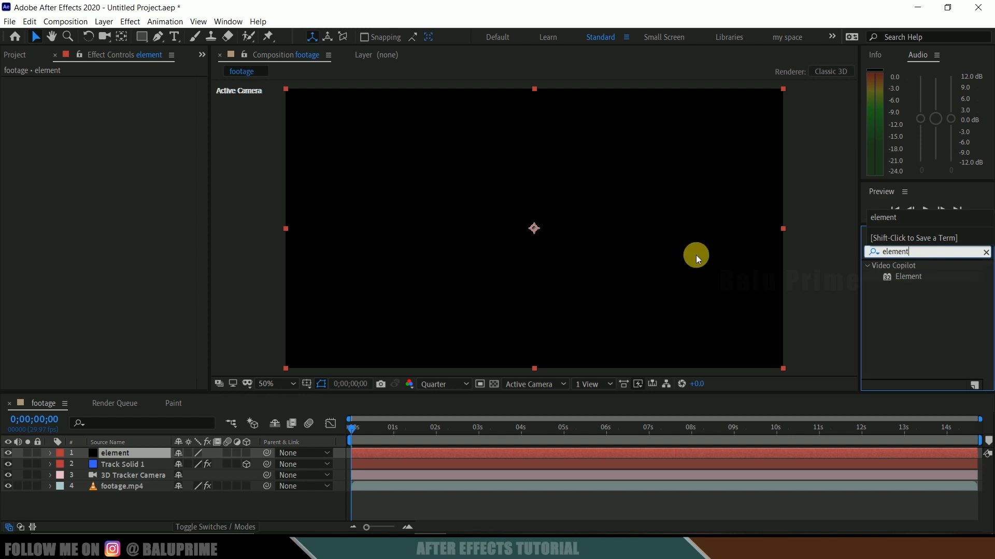
{"action": "left_click_drag", "start_coordinate": [901, 278], "coordinate": [111, 452]}
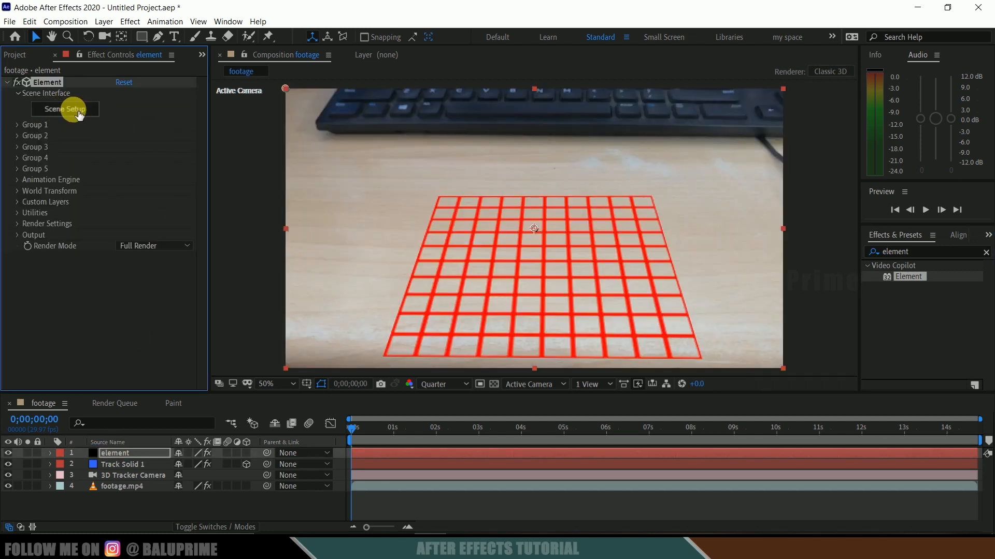
{"action": "left_click", "coordinate": [78, 112]}
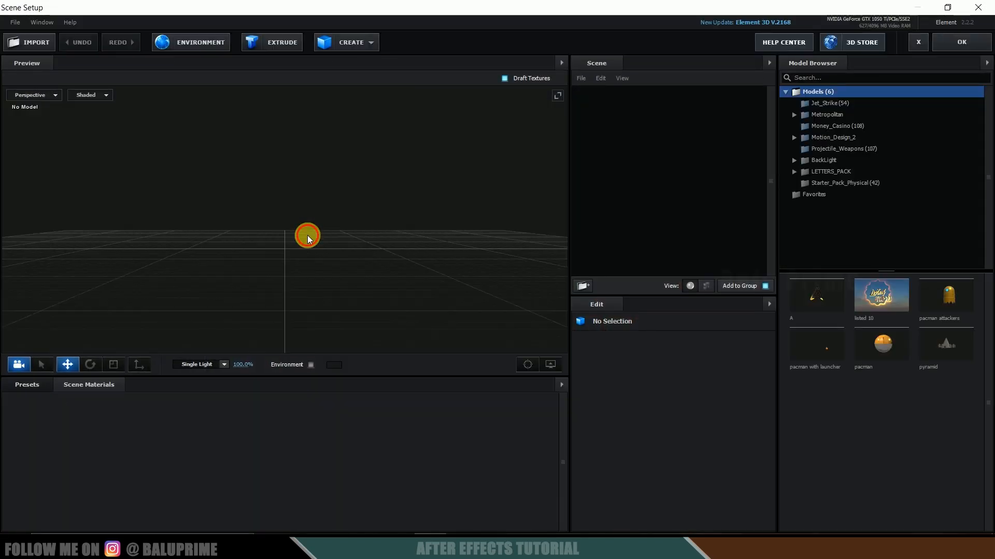
{"action": "left_click_drag", "start_coordinate": [298, 240], "coordinate": [315, 245]}
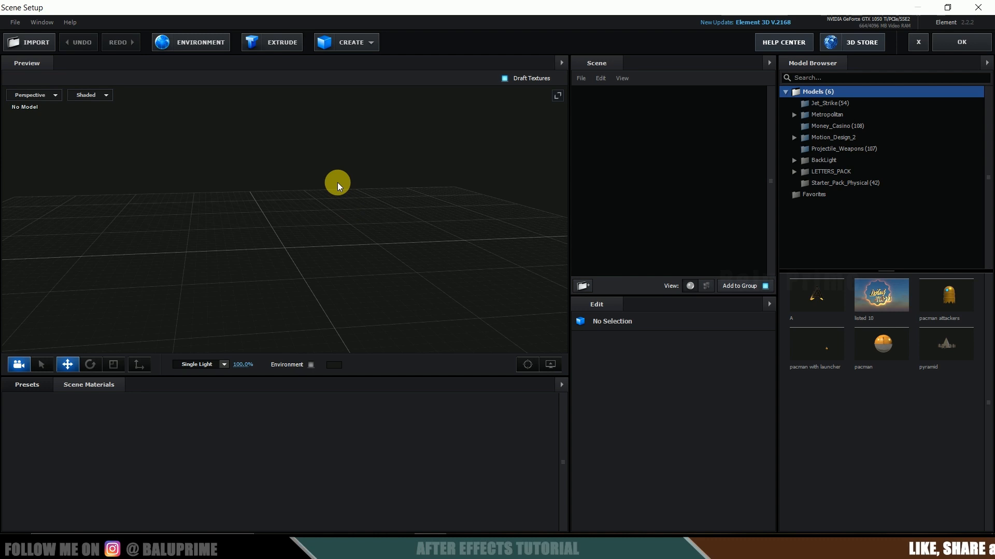
Import the 3D model Wooden heli.obj with its Force Alignment set to Bottom, and turn on Normalize Size
{"action": "left_click", "coordinate": [31, 43]}
{"action": "left_click", "coordinate": [54, 96]}
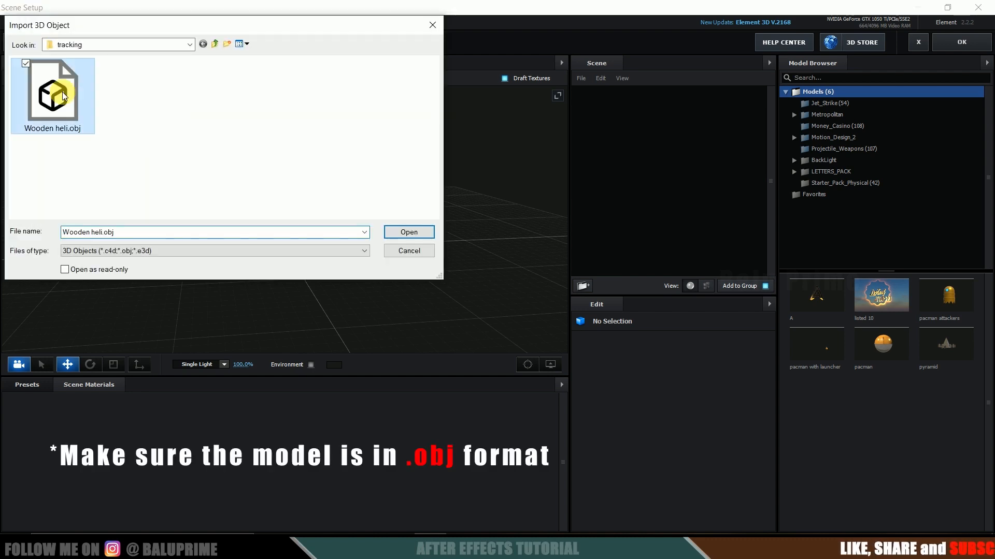
{"action": "left_click", "coordinate": [400, 231]}
{"action": "left_click", "coordinate": [528, 317]}
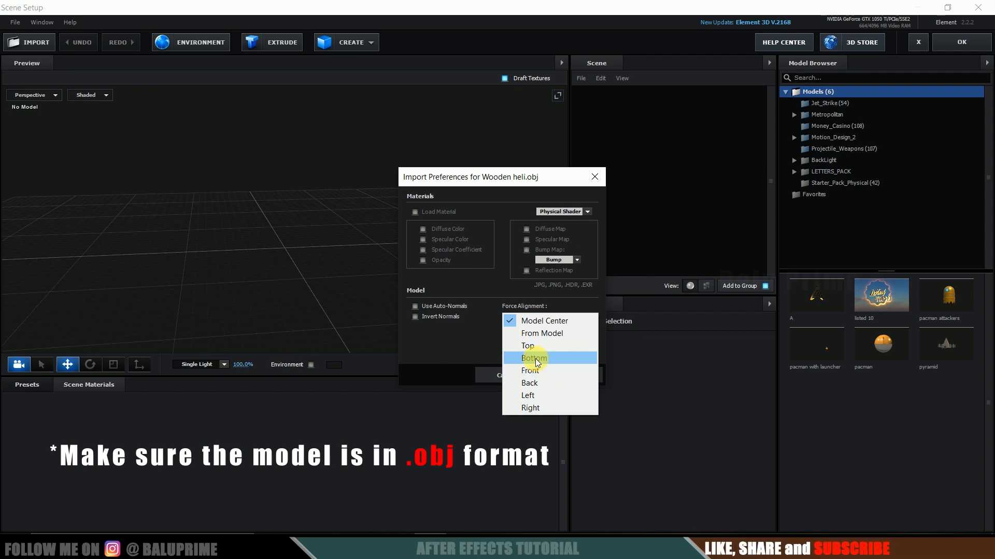
{"action": "left_click", "coordinate": [536, 358]}
{"action": "left_click", "coordinate": [570, 372]}
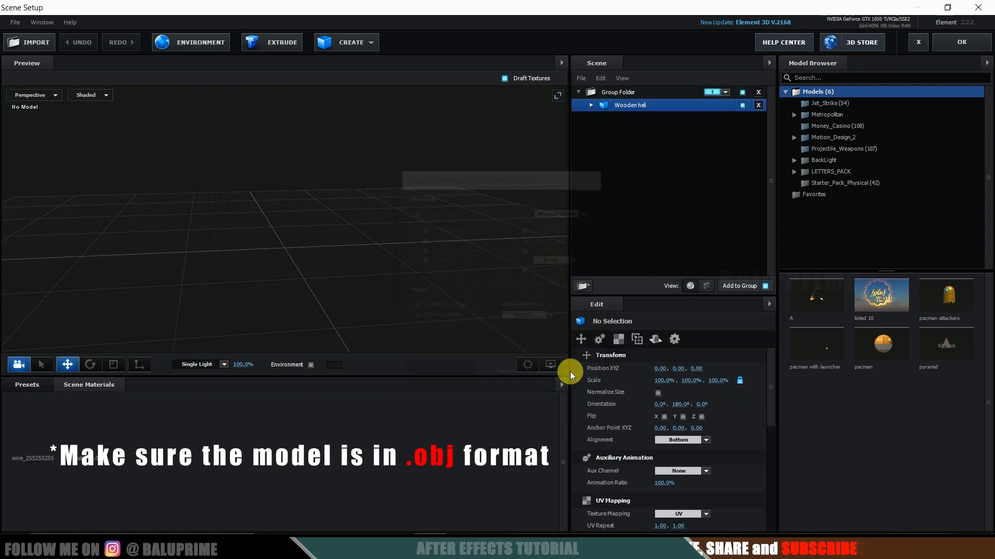
{"action": "left_click", "coordinate": [657, 393]}
{"action": "left_click_drag", "start_coordinate": [456, 264], "coordinate": [457, 149]}
Expand the helicopter model and toggle its two materials off and on to identify the parts they cover
{"action": "left_click", "coordinate": [592, 105]}
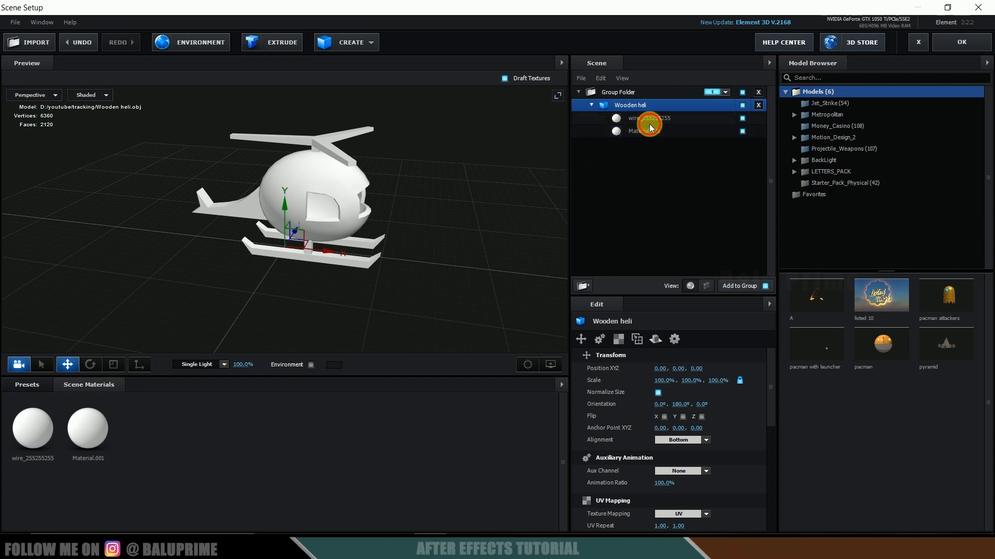
{"action": "left_click", "coordinate": [651, 130]}
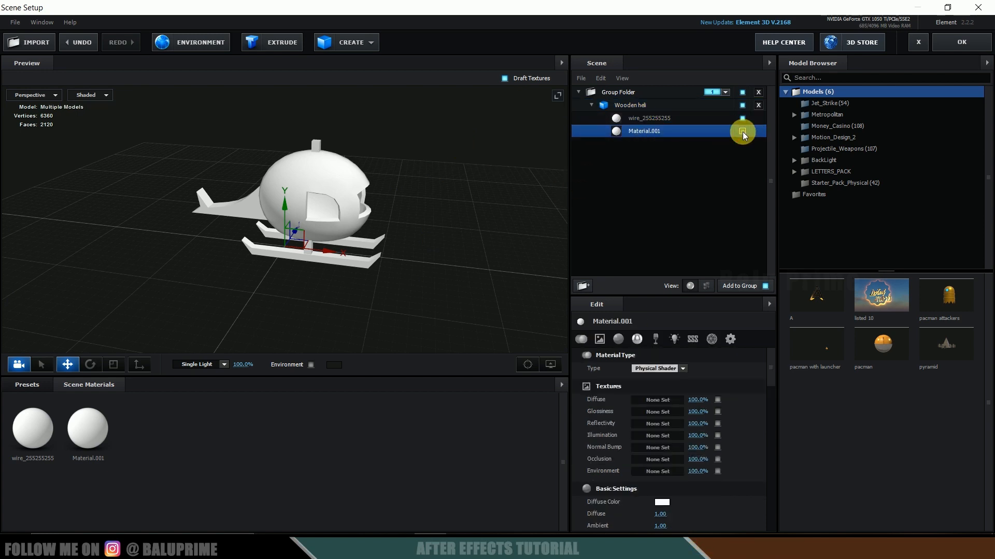
{"action": "left_click", "coordinate": [741, 118]}
{"action": "left_click", "coordinate": [741, 118]}
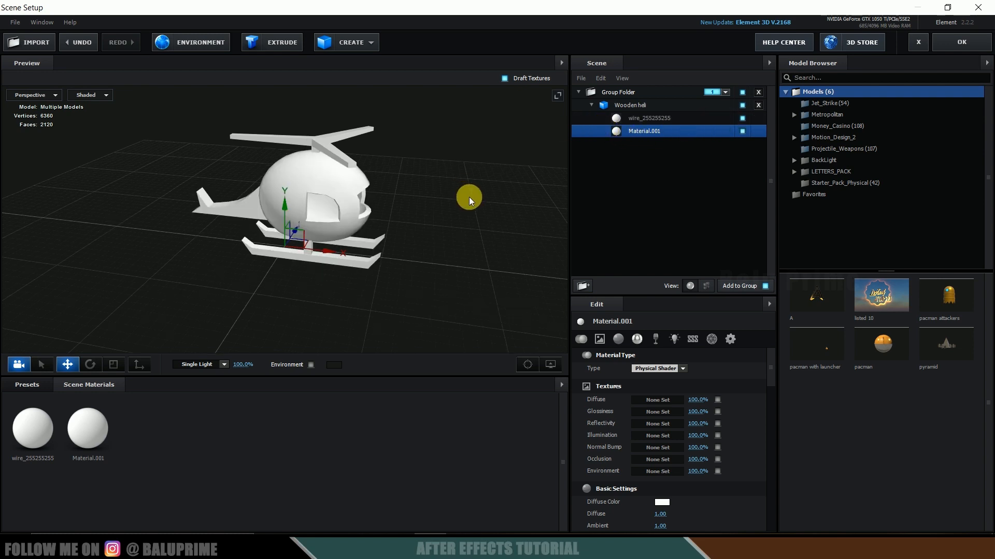
{"action": "left_click_drag", "start_coordinate": [468, 197], "coordinate": [467, 192]}
{"action": "left_click", "coordinate": [741, 132]}
{"action": "left_click", "coordinate": [741, 131]}
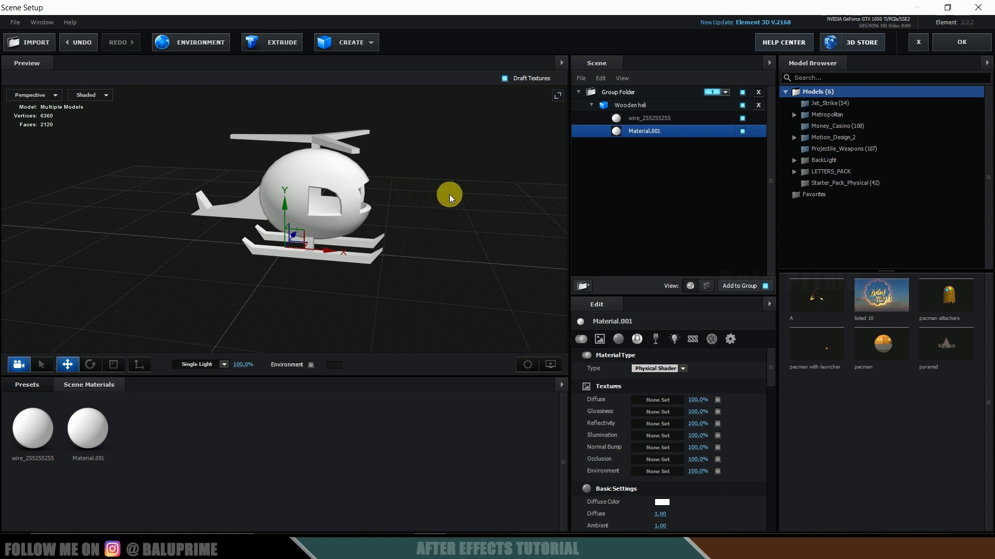
Duplicate the helicopter model, hiding Material.001 in the first copy and wire_255255255 in the second
{"action": "right_click", "coordinate": [619, 105]}
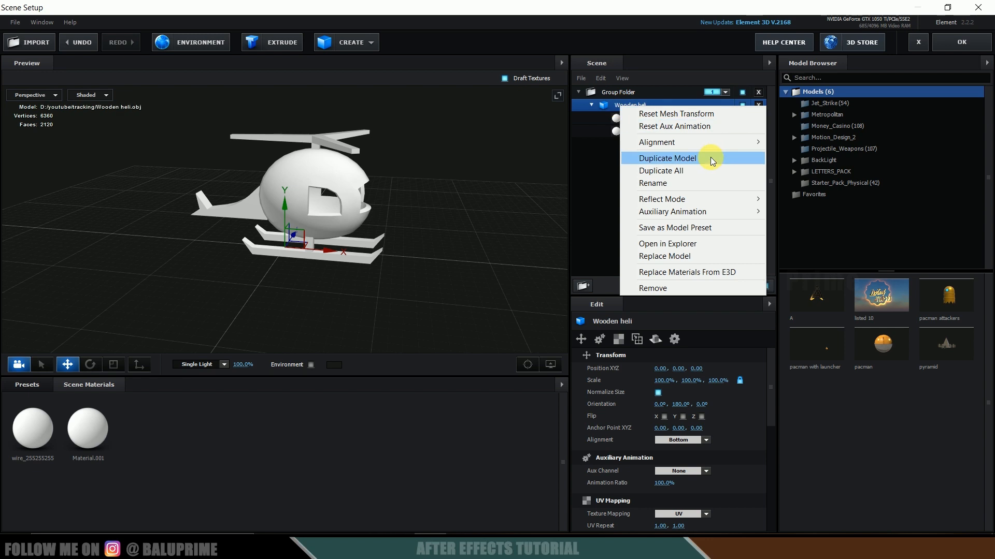
{"action": "left_click", "coordinate": [669, 158]}
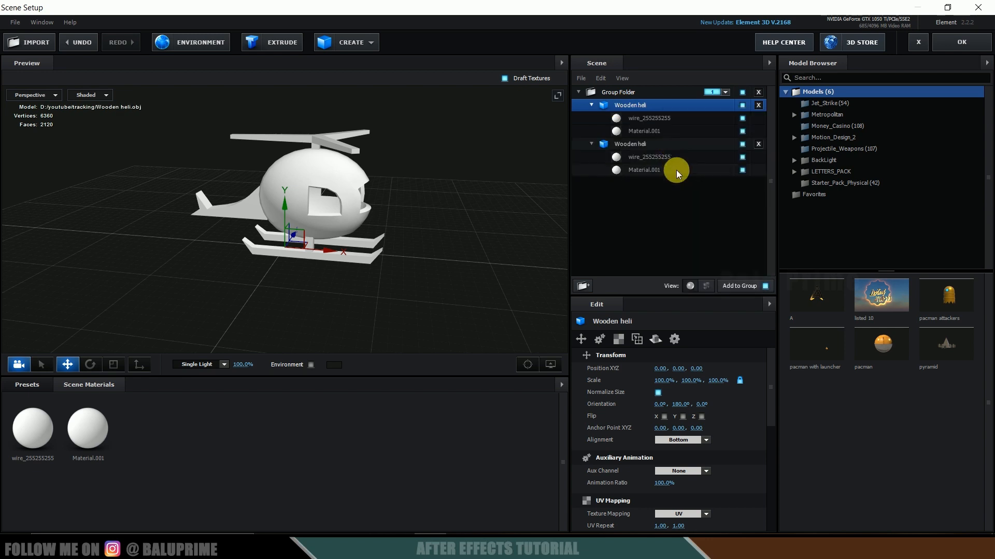
{"action": "left_click", "coordinate": [655, 131]}
{"action": "left_click", "coordinate": [742, 131]}
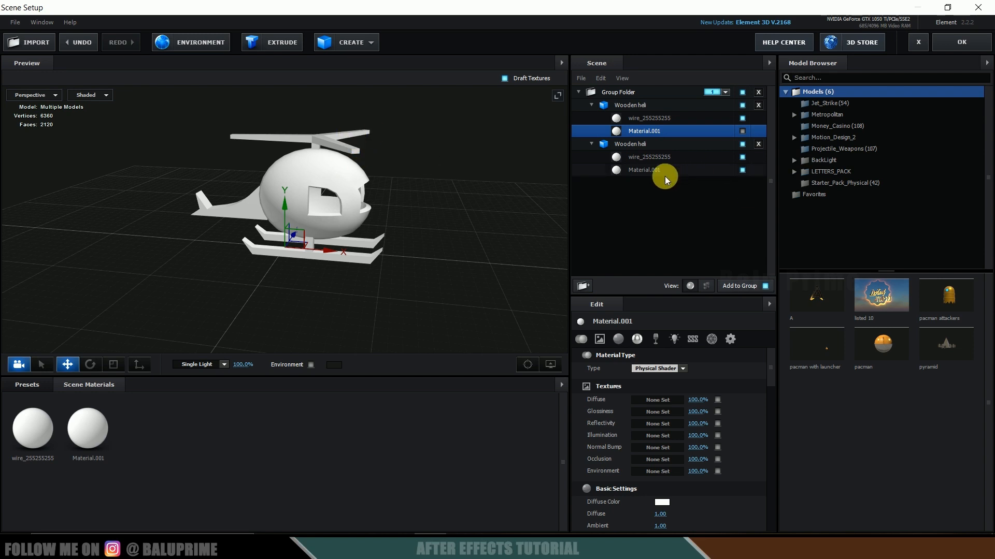
{"action": "left_click", "coordinate": [641, 145]}
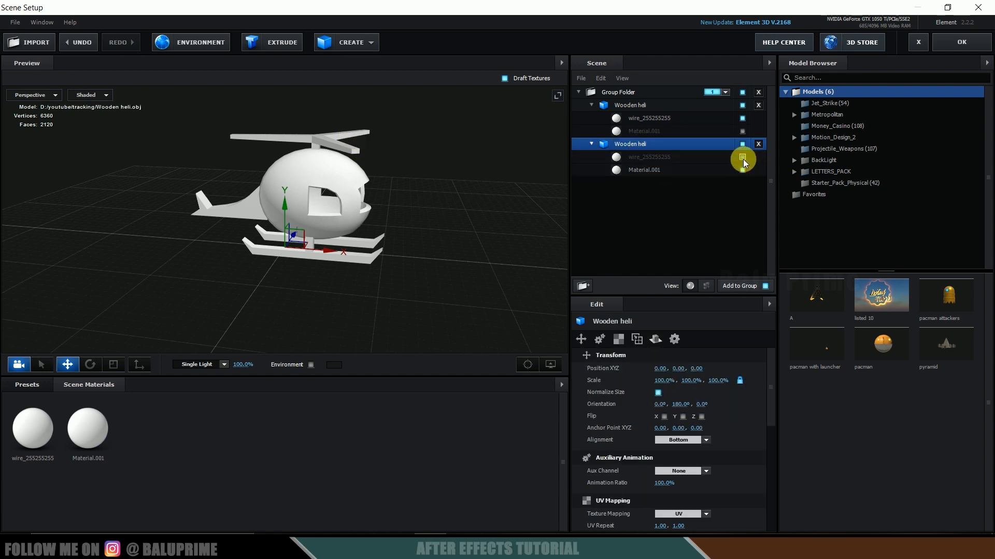
{"action": "left_click", "coordinate": [743, 158]}
Collapse both helicopter copies and toggle each one's visibility to check which parts it contains
{"action": "left_click", "coordinate": [589, 107]}
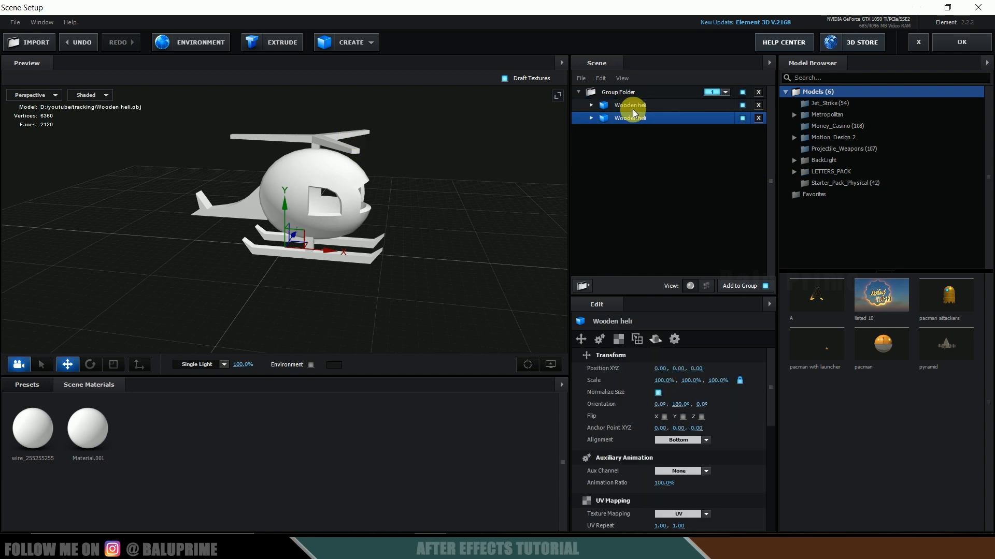
{"action": "left_click", "coordinate": [743, 106]}
{"action": "left_click", "coordinate": [743, 106]}
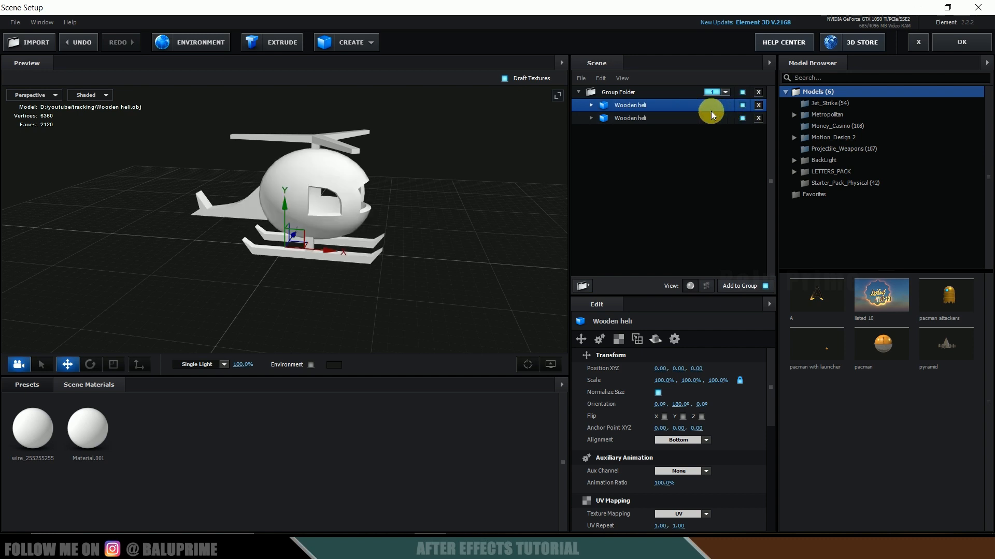
{"action": "left_click", "coordinate": [677, 119]}
{"action": "left_click", "coordinate": [742, 118]}
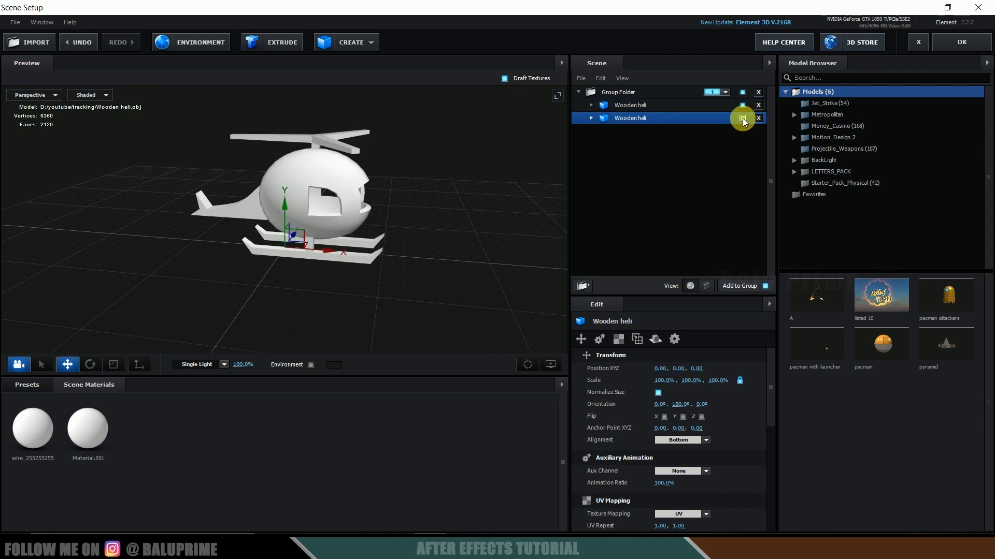
{"action": "left_click", "coordinate": [742, 118]}
Rename the first helicopter copy as body and the rotor copy as rotating
{"action": "double_click", "coordinate": [621, 107]}
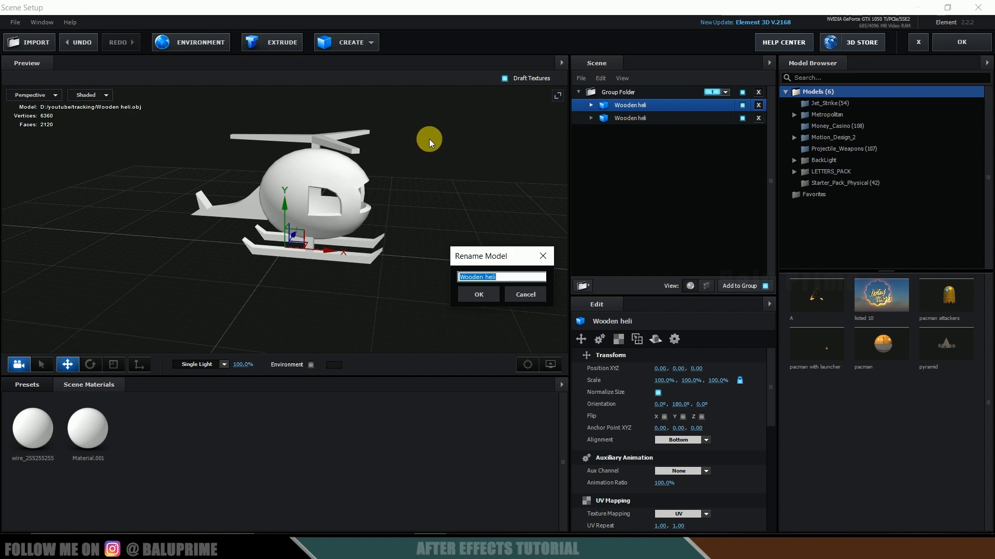
{"action": "type", "text": "body"}
{"action": "left_click", "coordinate": [469, 278]}
{"action": "left_click", "coordinate": [471, 291]}
{"action": "double_click", "coordinate": [631, 118]}
{"action": "type", "text": "rotat"}
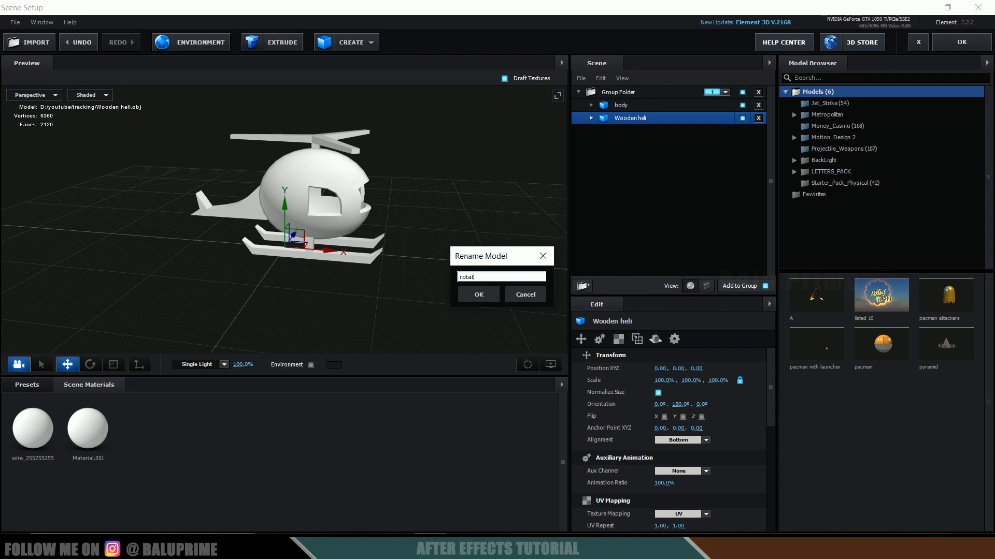
{"action": "type", "text": "ing"}
{"action": "key", "text": "Return"}
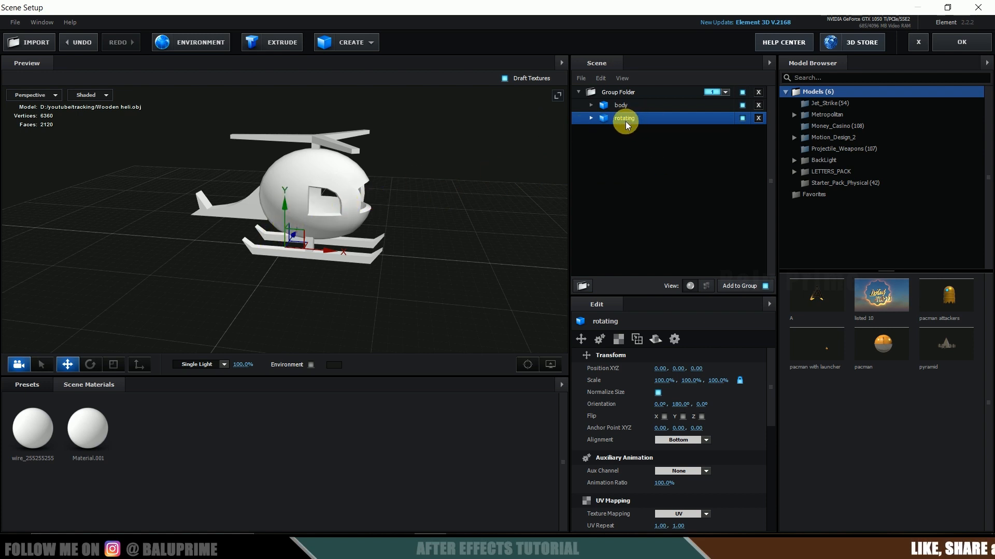
{"action": "left_click", "coordinate": [742, 118]}
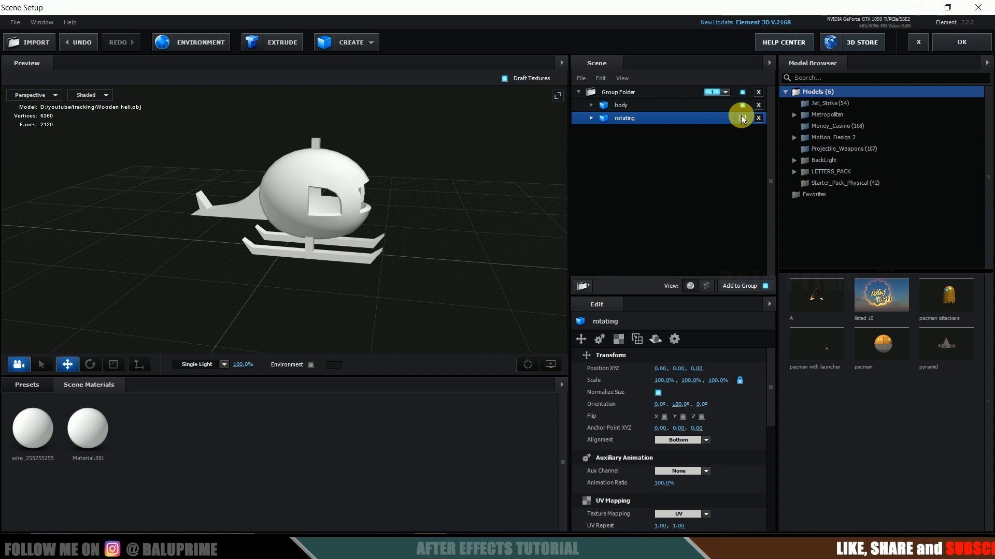
{"action": "left_click", "coordinate": [742, 118]}
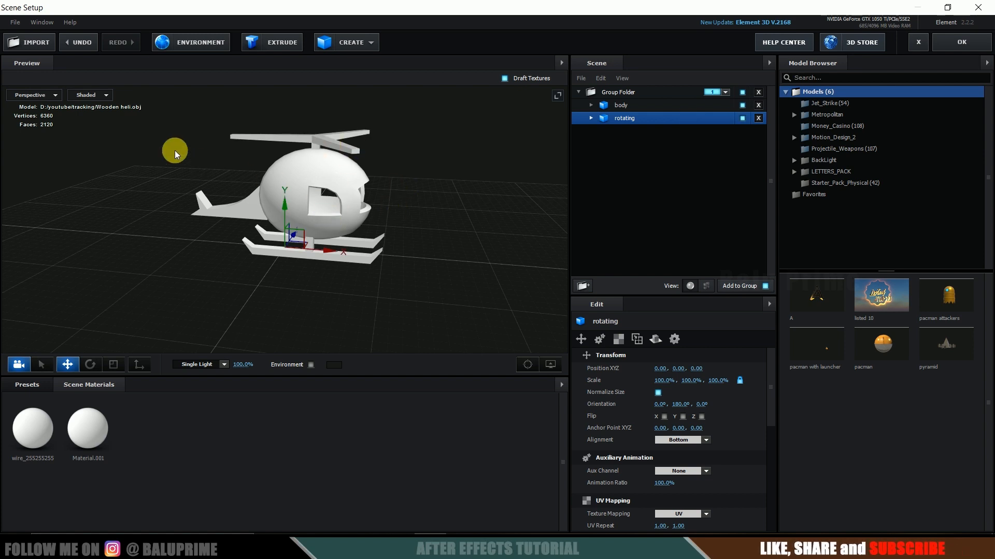
In the Top view, move only the rotating model's anchor point along X to the rotor hub, at about -0.33
{"action": "left_click", "coordinate": [36, 96]}
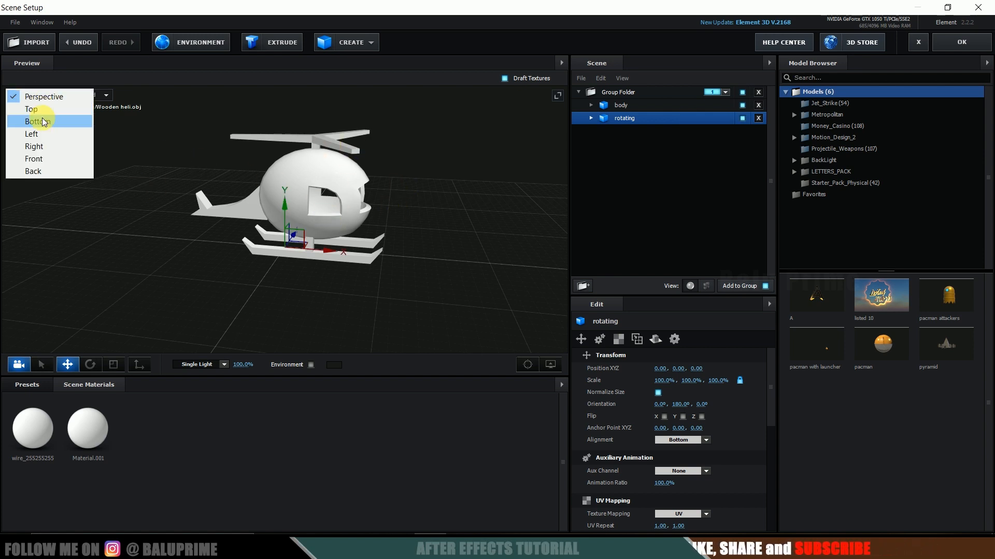
{"action": "left_click", "coordinate": [37, 110]}
{"action": "scroll", "coordinate": [341, 207], "scroll_direction": "up", "scroll_amount": 5}
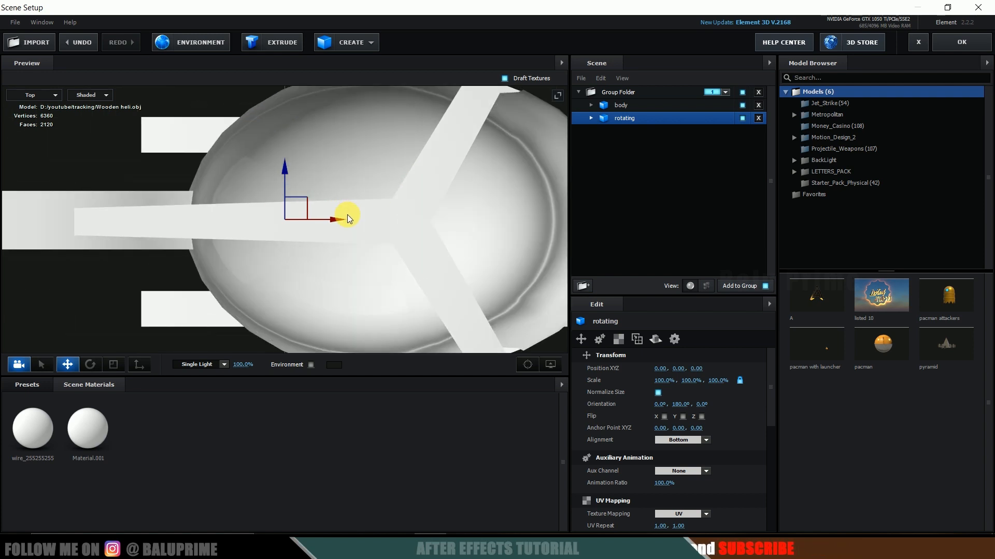
{"action": "scroll", "coordinate": [347, 215], "scroll_direction": "up", "scroll_amount": 2}
{"action": "scroll", "coordinate": [437, 225], "scroll_direction": "down", "scroll_amount": 3}
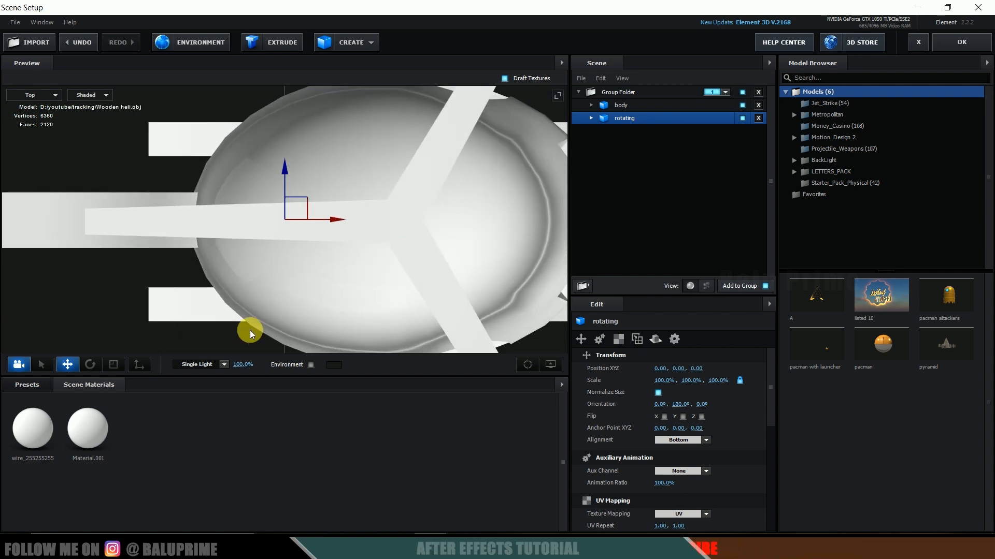
{"action": "left_click", "coordinate": [138, 365]}
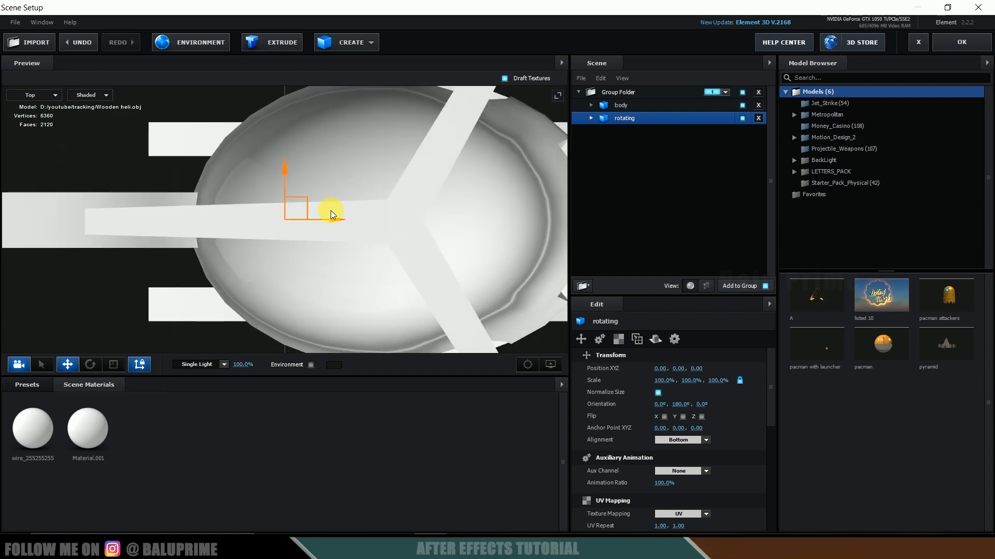
{"action": "left_click_drag", "start_coordinate": [329, 219], "coordinate": [450, 216]}
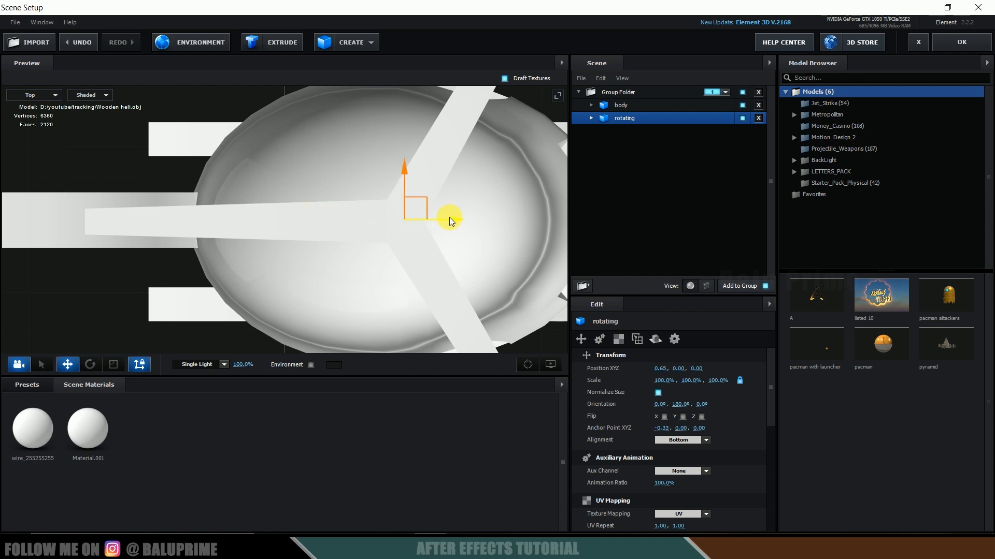
Using the Front and Right views, raise the rotating model's anchor point to the rotor blades, at about 1.13 in Y
{"action": "left_click", "coordinate": [36, 95]}
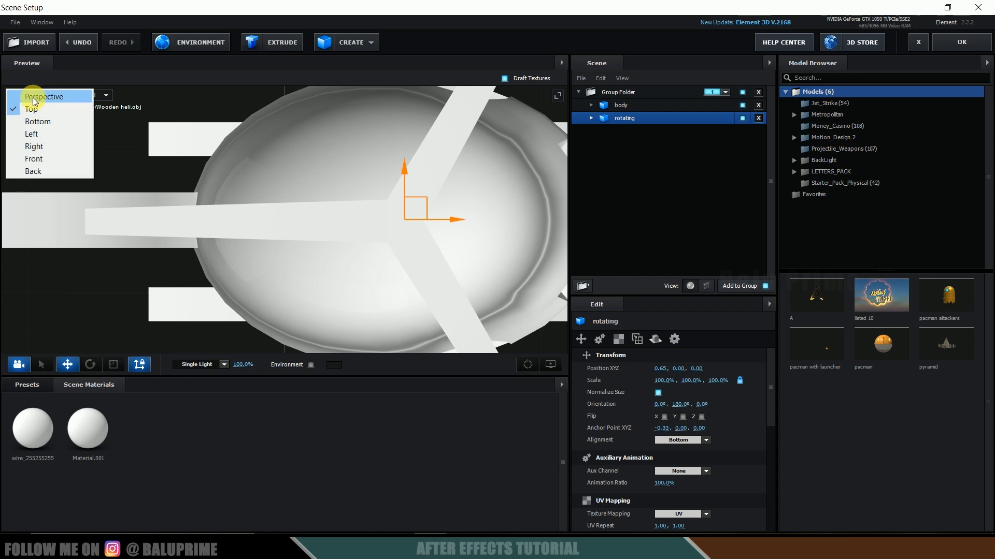
{"action": "left_click", "coordinate": [39, 160]}
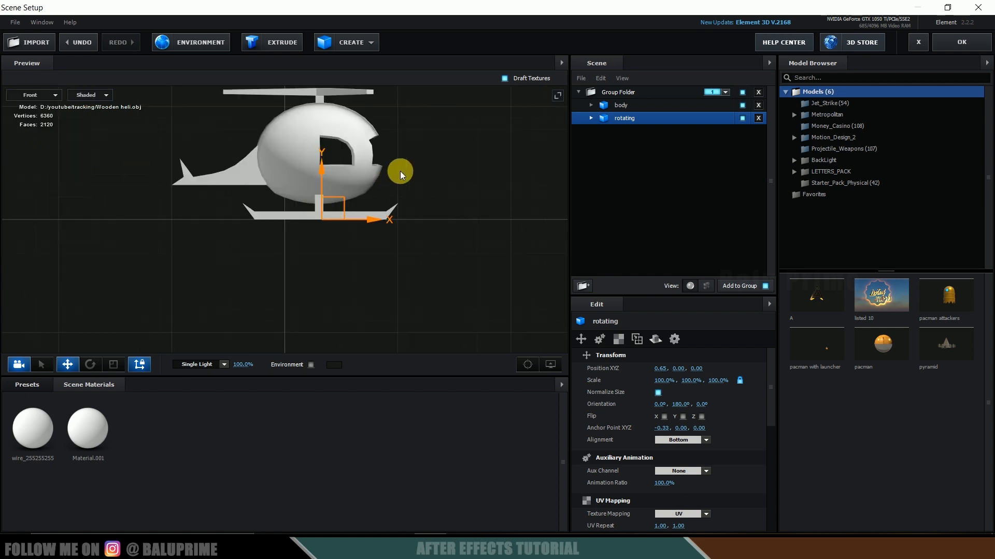
{"action": "left_click_drag", "start_coordinate": [353, 276], "coordinate": [340, 84]}
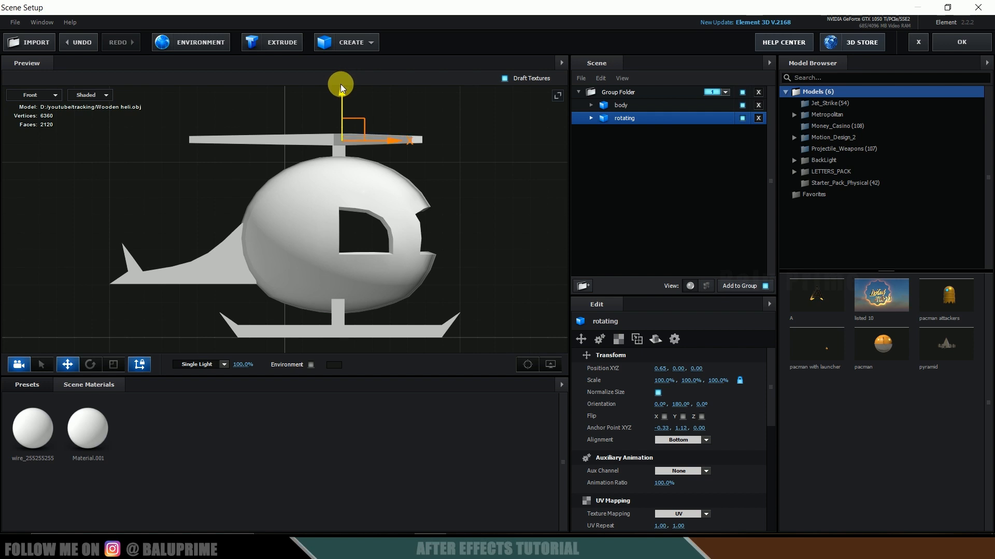
{"action": "left_click", "coordinate": [37, 95]}
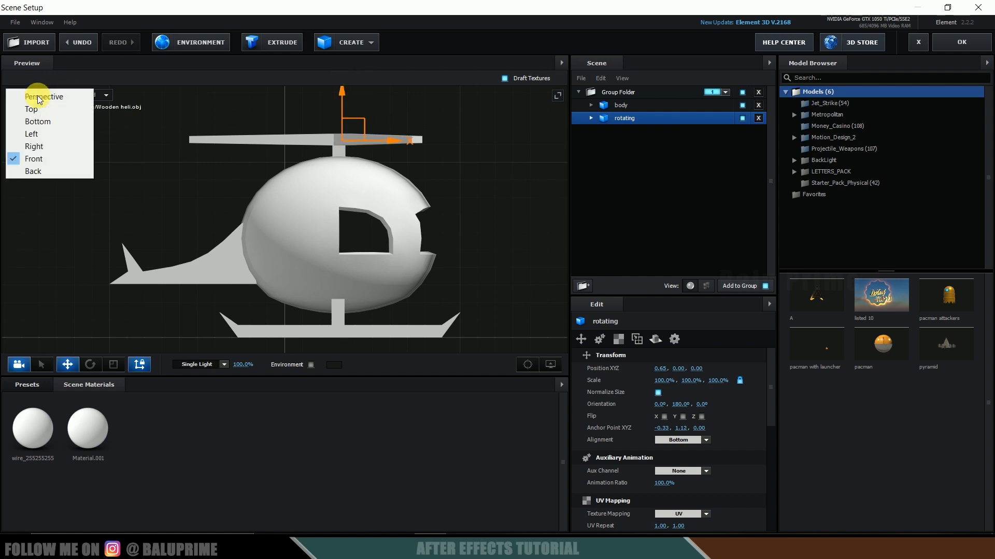
{"action": "left_click", "coordinate": [42, 145]}
{"action": "scroll", "coordinate": [413, 188], "scroll_direction": "up", "scroll_amount": 10}
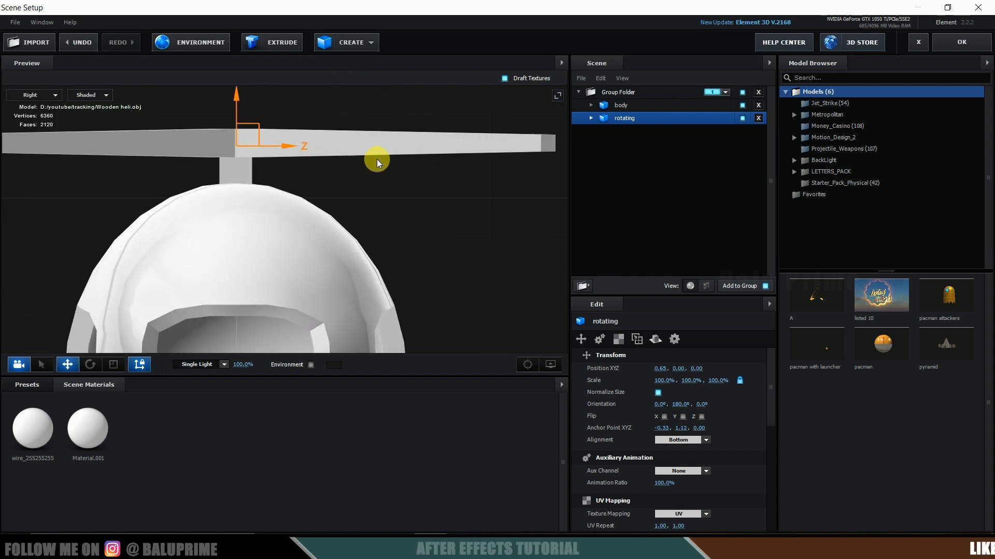
{"action": "left_click_drag", "start_coordinate": [389, 169], "coordinate": [416, 266]}
{"action": "left_click_drag", "start_coordinate": [243, 166], "coordinate": [244, 164]}
Return the preview to the Perspective view and turn off anchor point editing
{"action": "left_click", "coordinate": [45, 96]}
{"action": "left_click", "coordinate": [44, 101]}
{"action": "left_click_drag", "start_coordinate": [390, 147], "coordinate": [399, 205]}
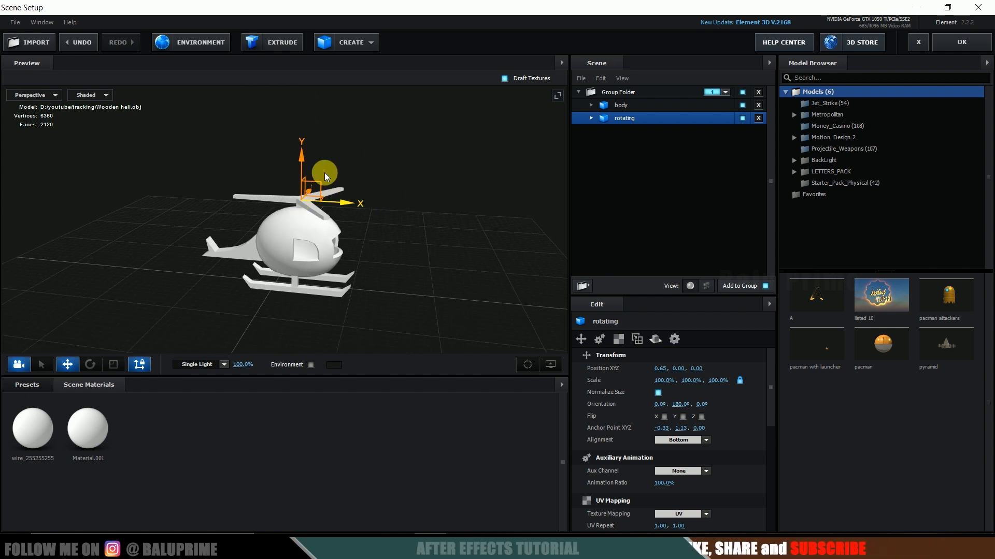
{"action": "left_click", "coordinate": [138, 367]}
{"action": "left_click_drag", "start_coordinate": [388, 235], "coordinate": [405, 251]}
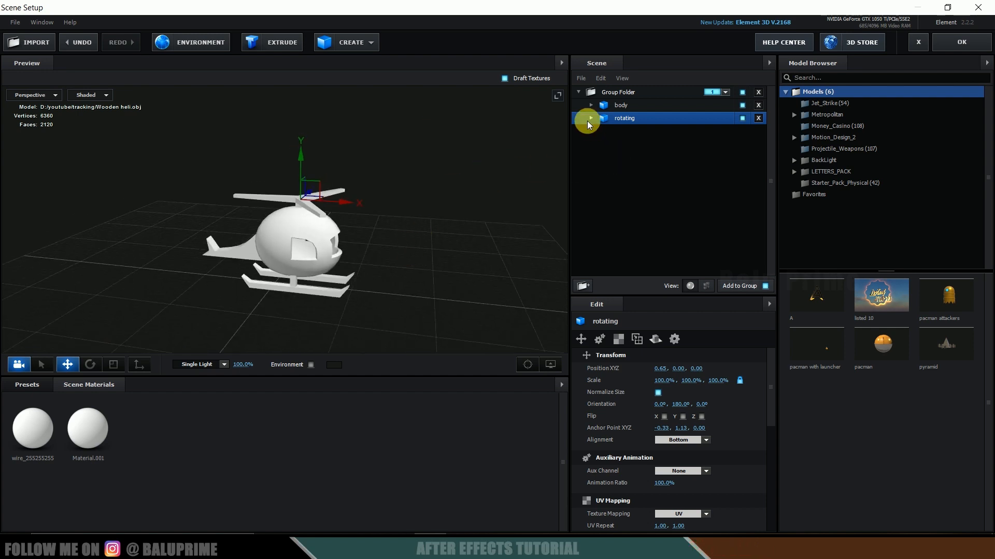
Apply a brown wood material from the Pro_Shaders_2 Wood presets to both the helicopter's body and its rotor
{"action": "left_click", "coordinate": [27, 384]}
{"action": "double_click", "coordinate": [44, 446]}
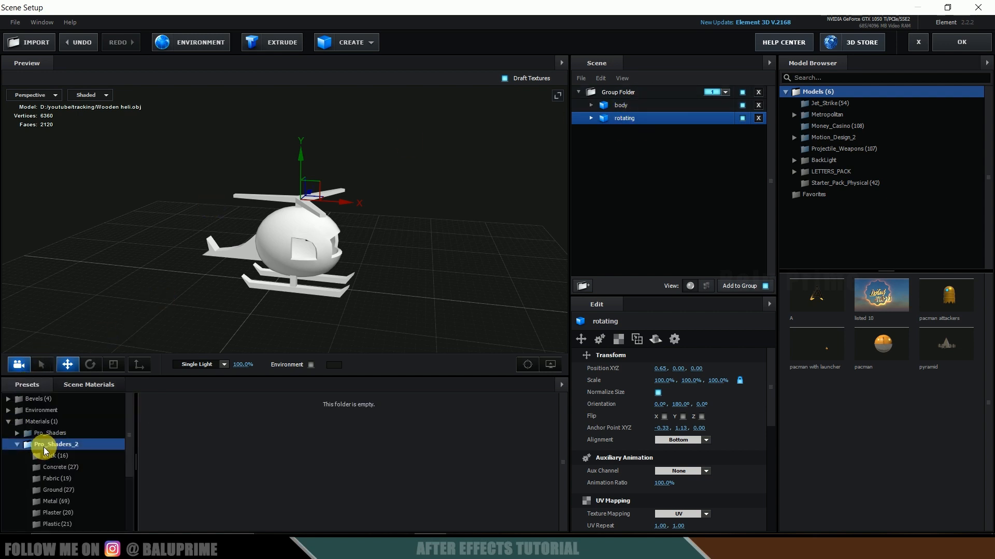
{"action": "scroll", "coordinate": [78, 455], "scroll_direction": "down", "scroll_amount": 3}
{"action": "left_click", "coordinate": [54, 495]}
{"action": "scroll", "coordinate": [408, 493], "scroll_direction": "down", "scroll_amount": 1}
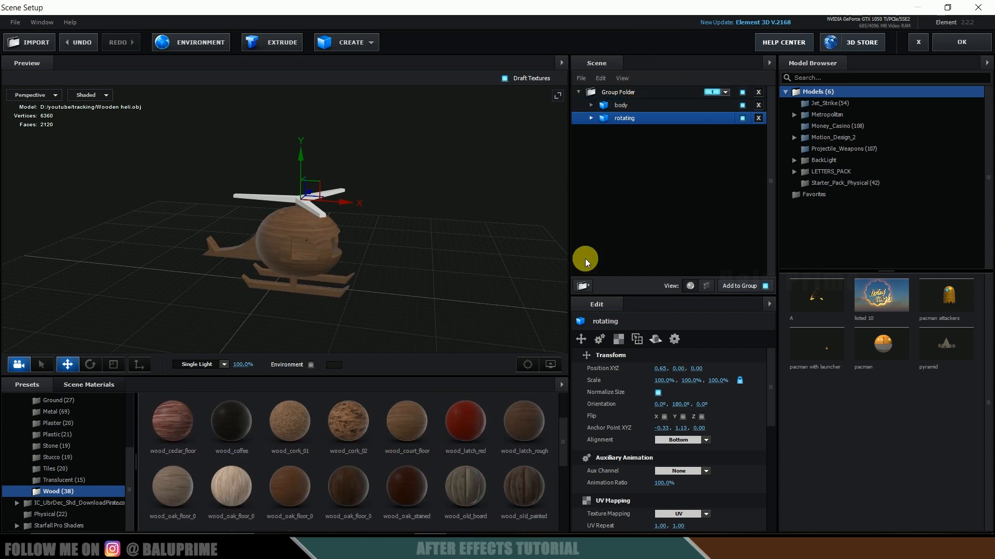
{"action": "left_click_drag", "start_coordinate": [657, 182], "coordinate": [629, 116]}
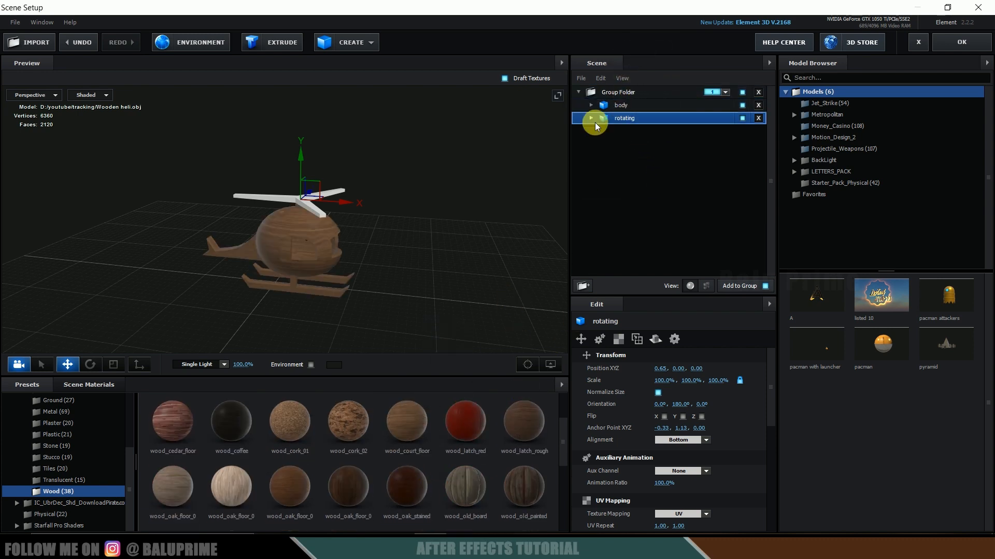
{"action": "scroll", "coordinate": [445, 159], "scroll_direction": "up", "scroll_amount": 5}
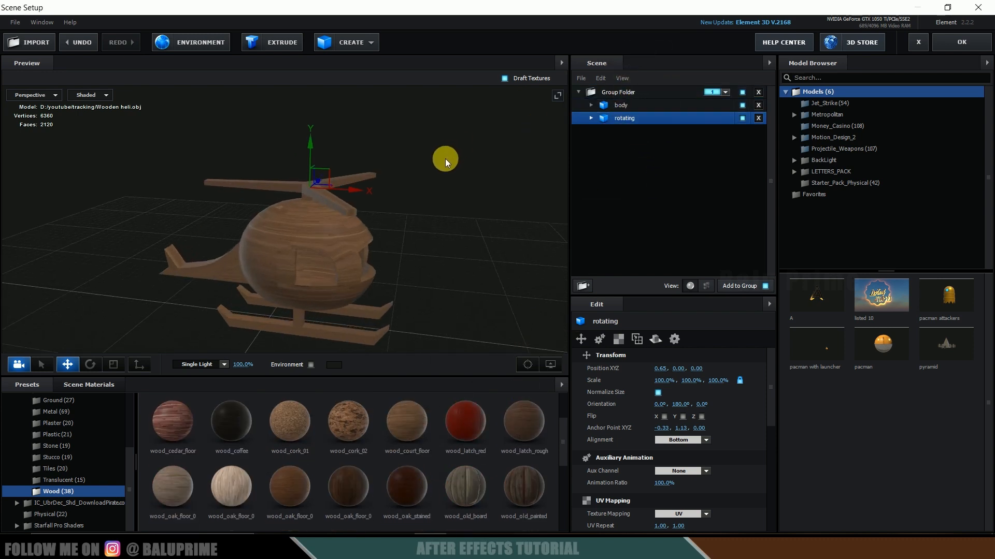
Set the texture mapping of both the body and rotating models to Box (Preserve Aspect)
{"action": "left_click", "coordinate": [626, 106]}
{"action": "left_click", "coordinate": [619, 341]}
{"action": "left_click", "coordinate": [673, 368]}
{"action": "left_click", "coordinate": [697, 384]}
{"action": "left_click", "coordinate": [663, 119]}
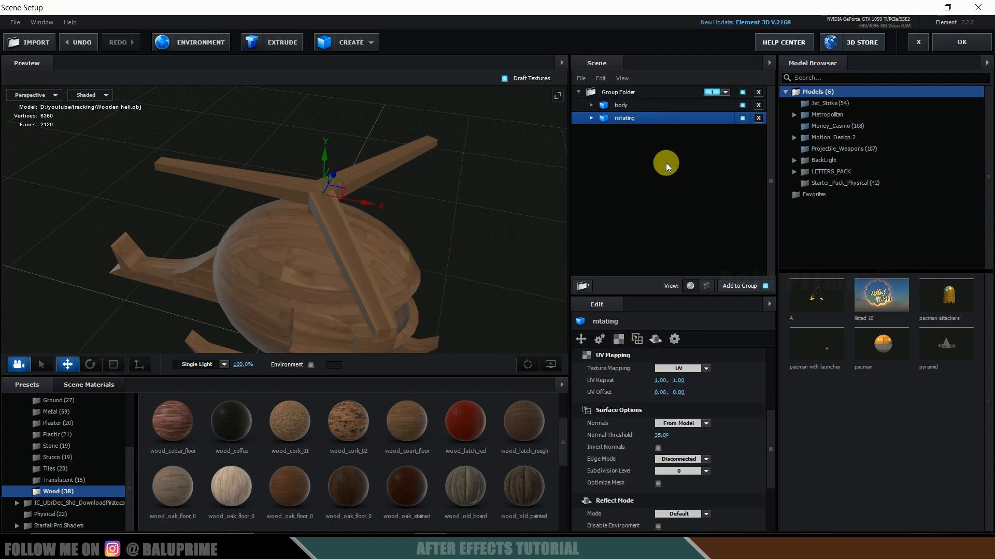
{"action": "left_click", "coordinate": [673, 368]}
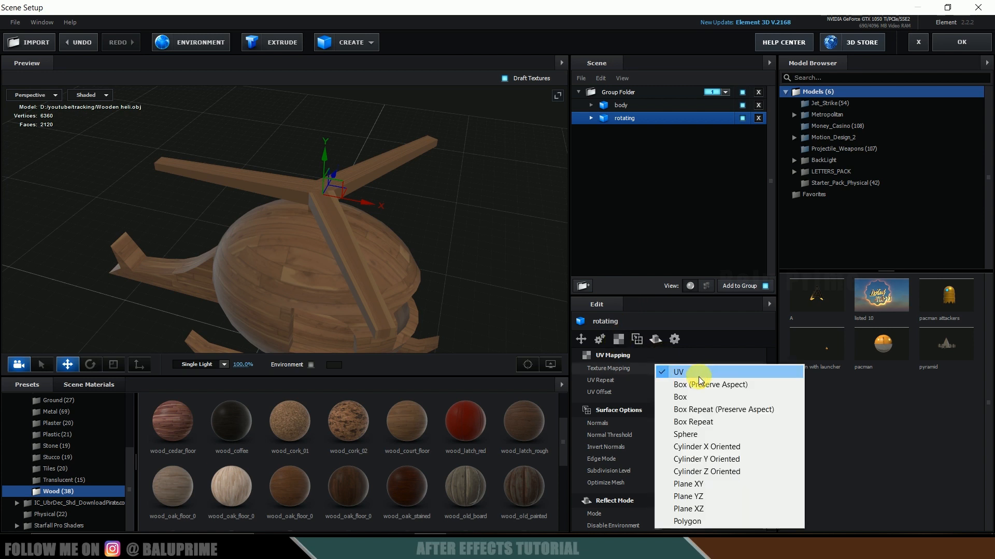
{"action": "left_click", "coordinate": [696, 384]}
{"action": "left_click_drag", "start_coordinate": [432, 217], "coordinate": [419, 197]}
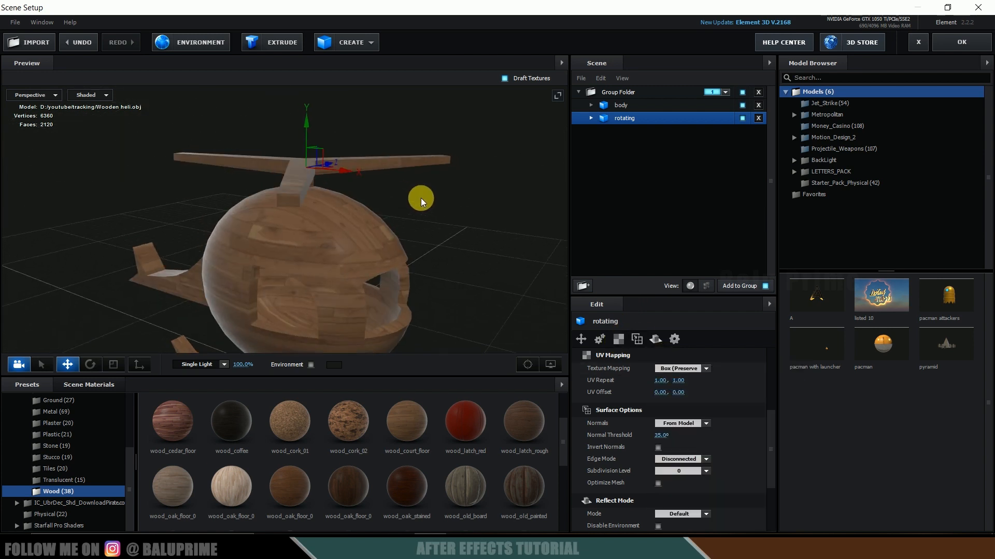
{"action": "scroll", "coordinate": [418, 197], "scroll_direction": "down", "scroll_amount": 4}
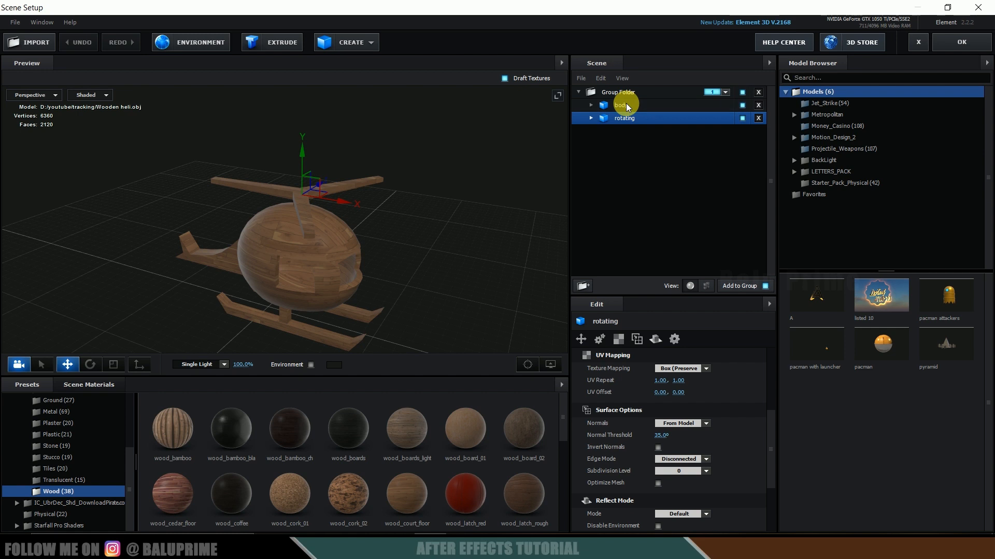
Assign the body model to auxiliary animation Channel 1 and the rotating model to Channel 2
{"action": "left_click", "coordinate": [626, 106]}
{"action": "right_click", "coordinate": [625, 103]}
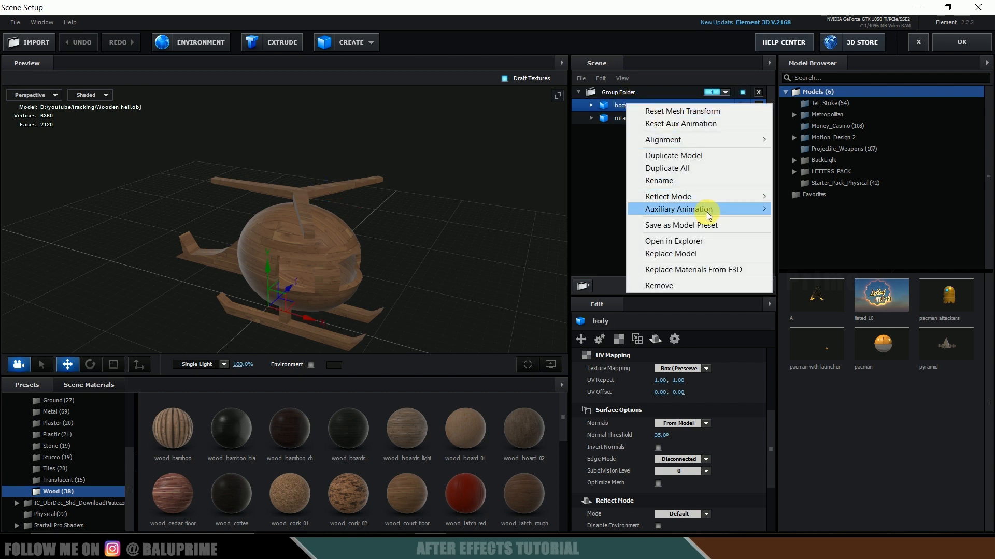
{"action": "mouse_move", "coordinate": [708, 215]}
{"action": "left_click", "coordinate": [818, 221]}
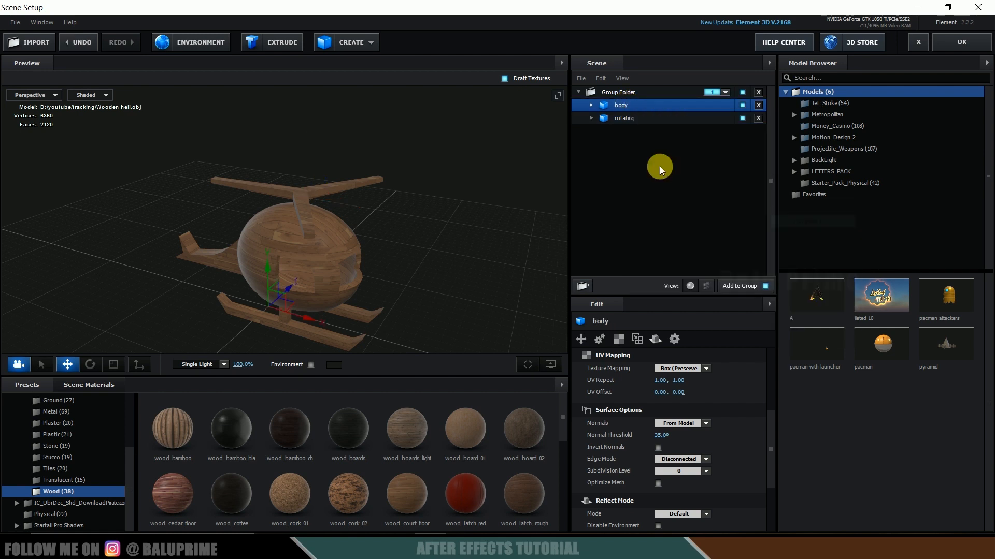
{"action": "left_click", "coordinate": [626, 119]}
{"action": "right_click", "coordinate": [625, 120]}
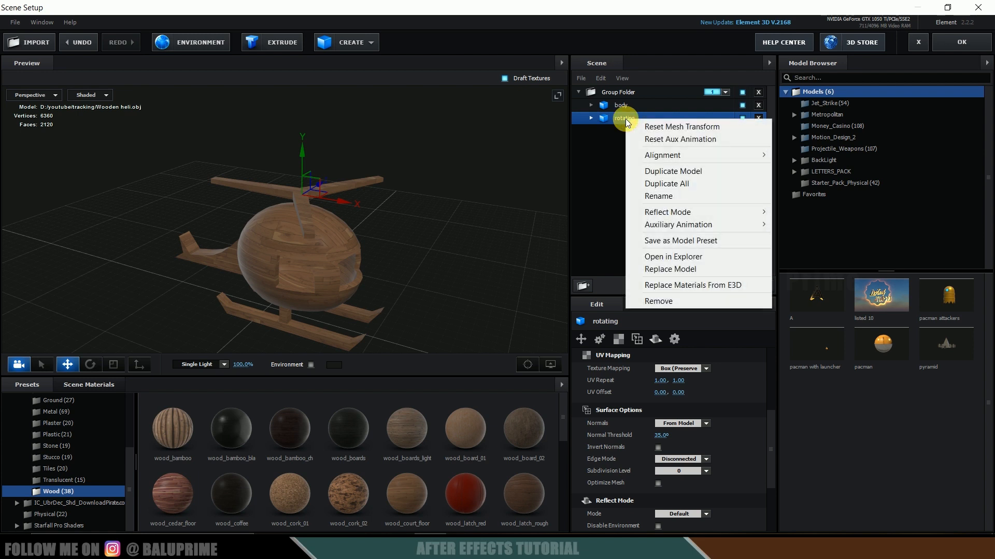
{"action": "mouse_move", "coordinate": [717, 224]}
{"action": "left_click", "coordinate": [828, 251]}
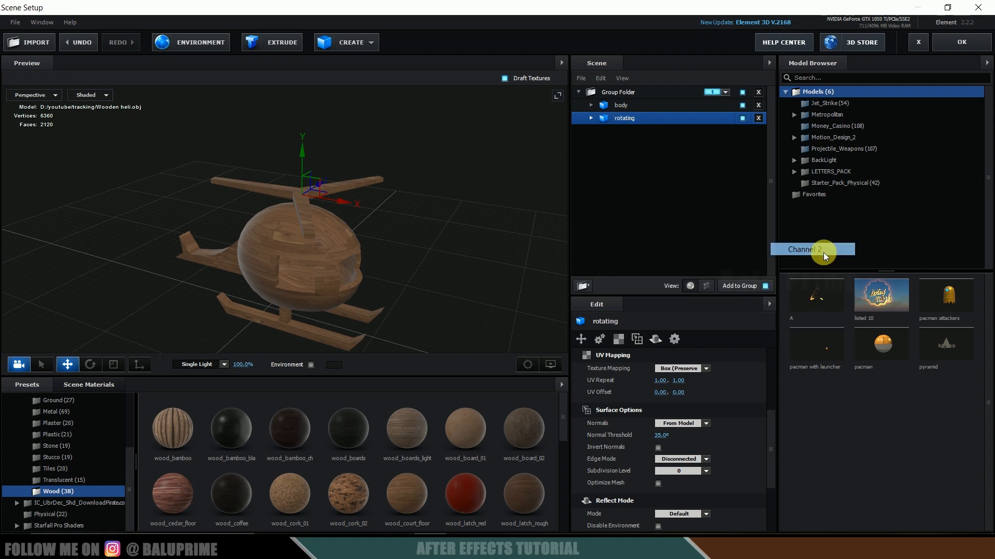
Check the auxiliary animation channels assigned to the body and rotating models
{"action": "left_click", "coordinate": [624, 104]}
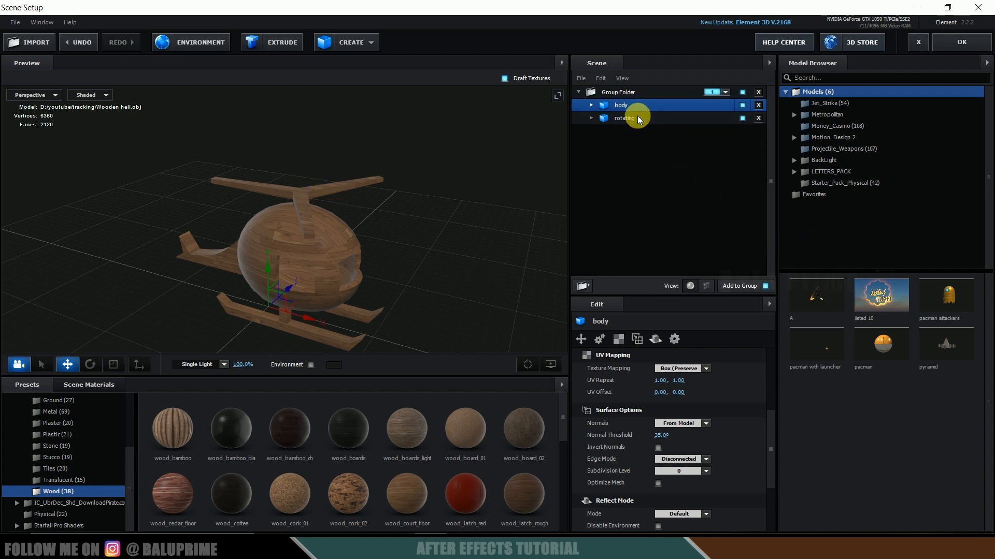
{"action": "left_click", "coordinate": [636, 119]}
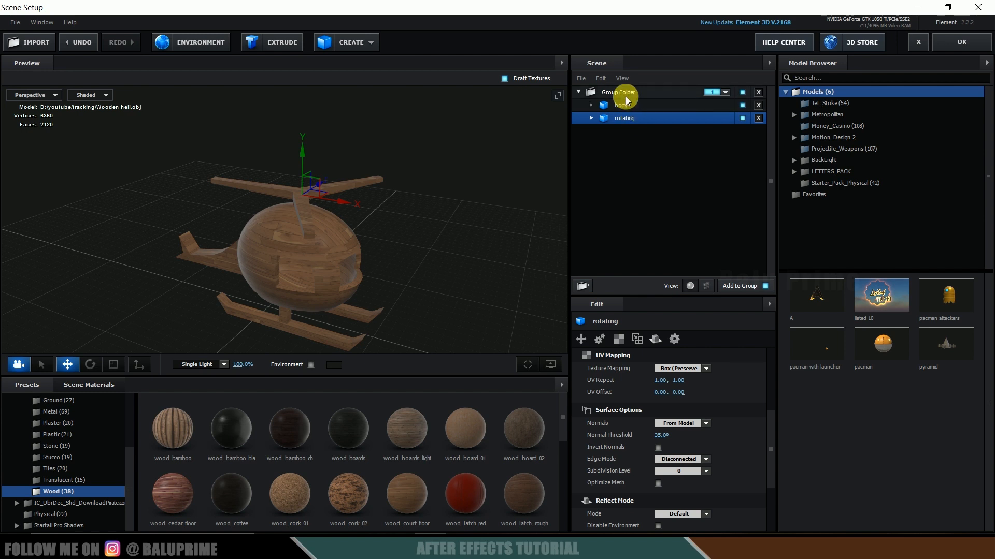
{"action": "left_click", "coordinate": [626, 105]}
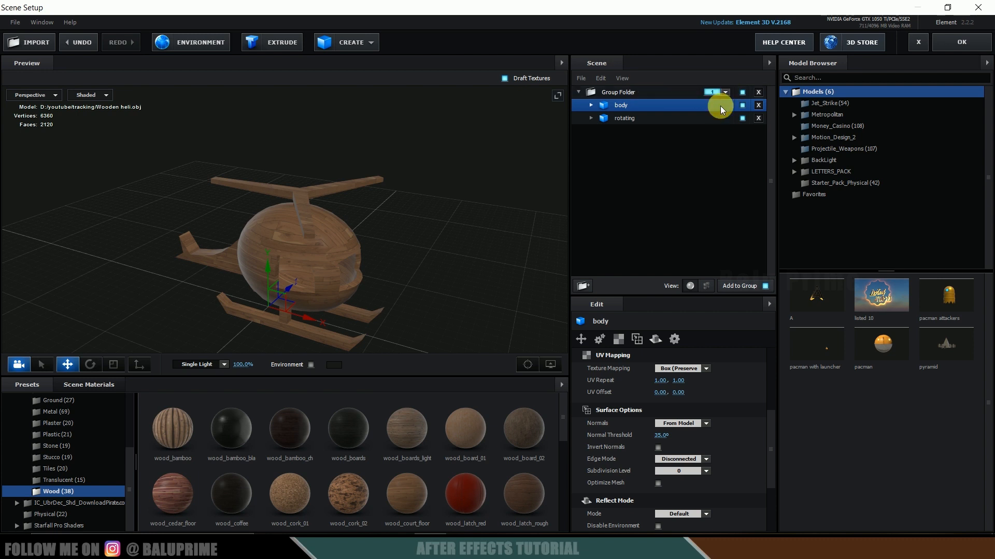
{"action": "right_click", "coordinate": [627, 104]}
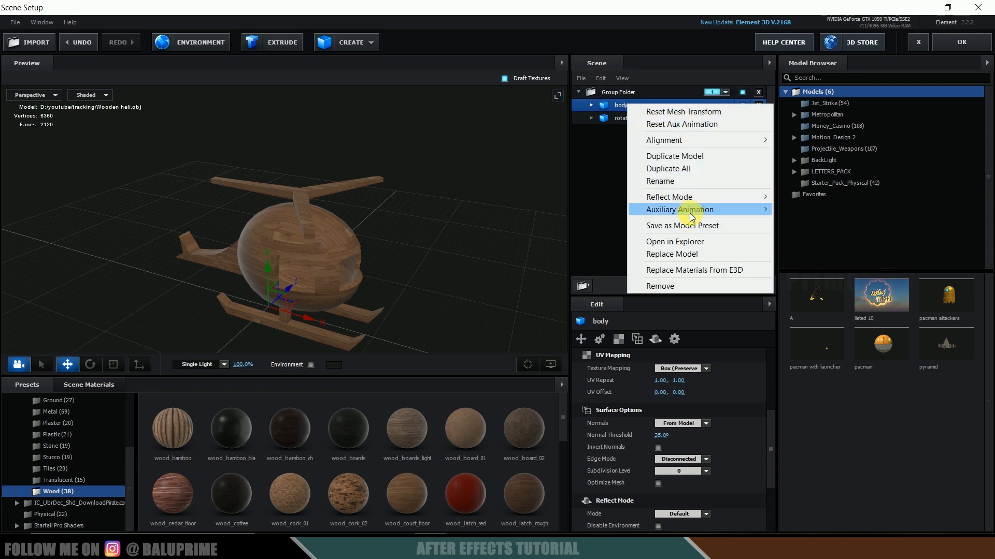
{"action": "mouse_move", "coordinate": [763, 213]}
{"action": "right_click", "coordinate": [597, 119]}
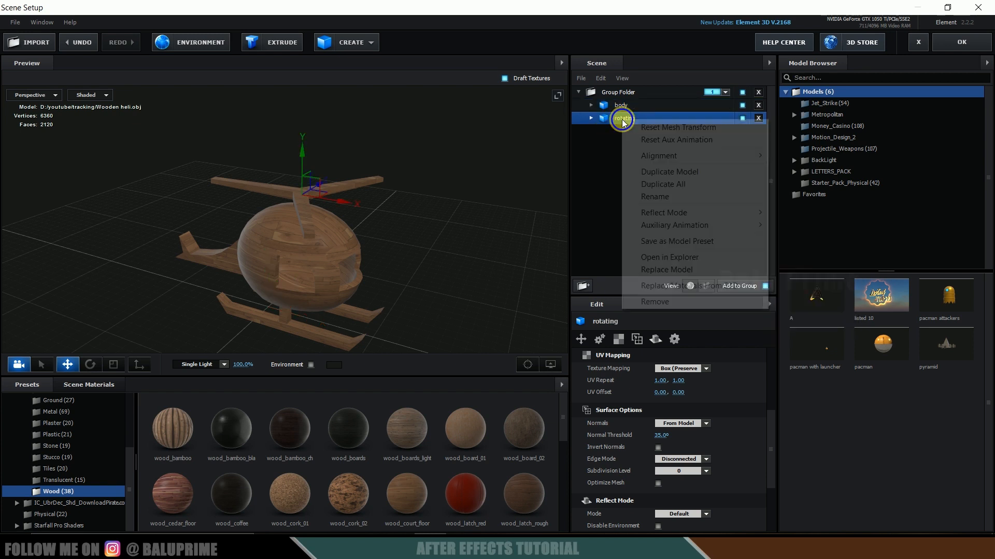
{"action": "mouse_move", "coordinate": [754, 225]}
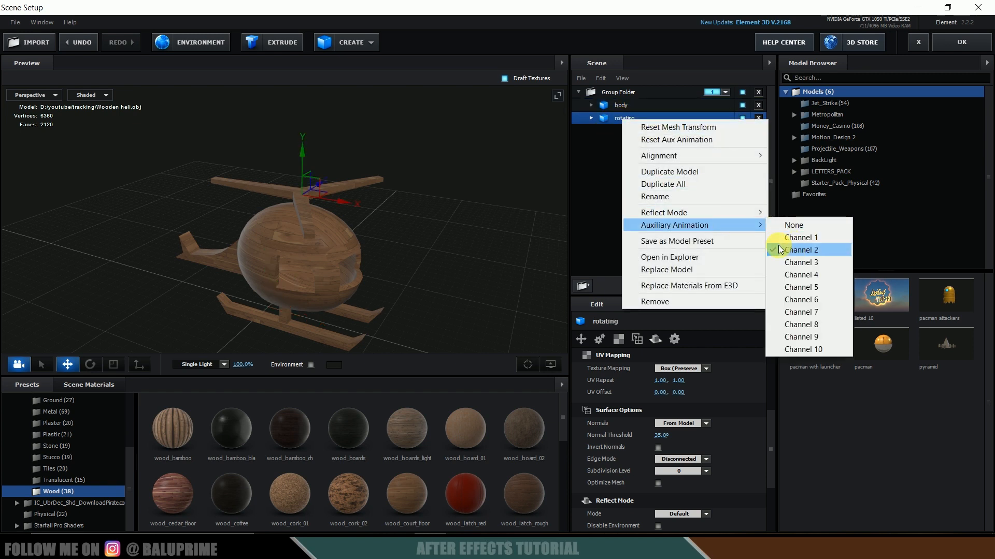
{"action": "left_click", "coordinate": [592, 187]}
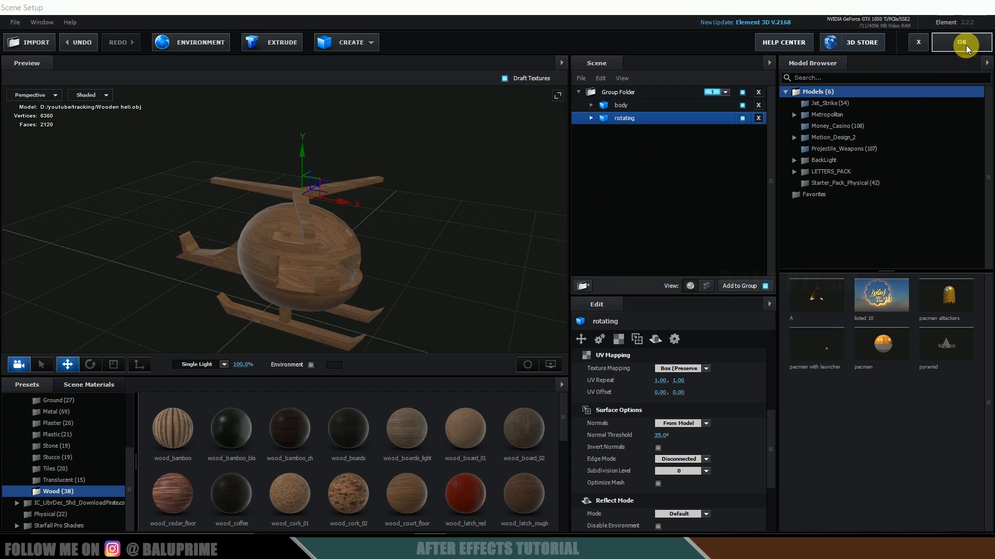
Accept the scene setup and create a group null for Group 1 of the Element effect
{"action": "left_click", "coordinate": [964, 46]}
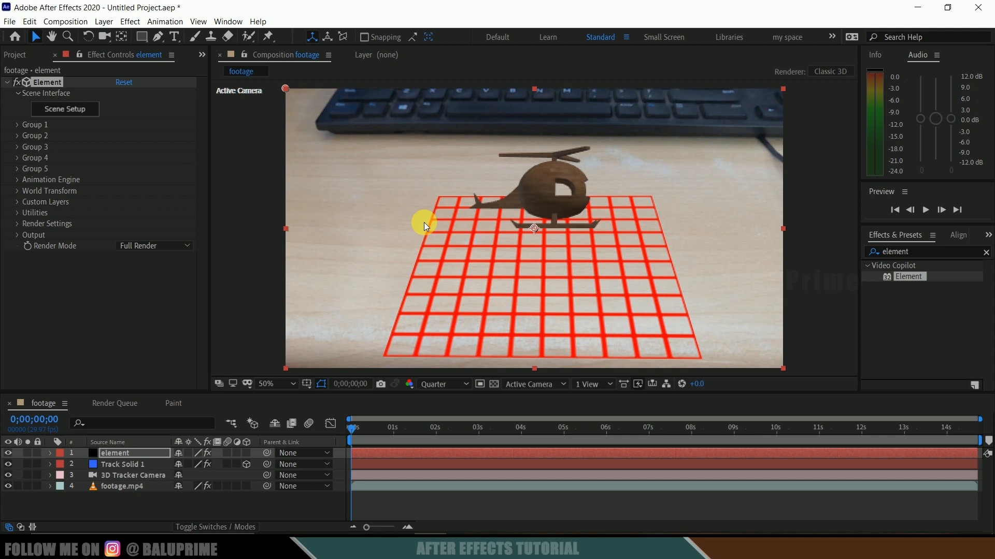
{"action": "left_click", "coordinate": [17, 127]}
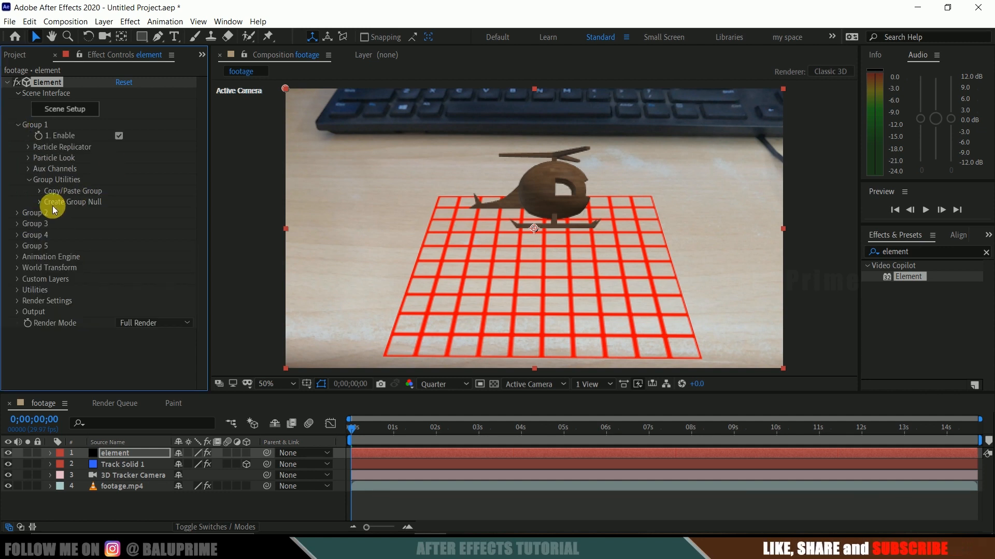
{"action": "left_click", "coordinate": [39, 202]}
{"action": "left_click", "coordinate": [86, 226]}
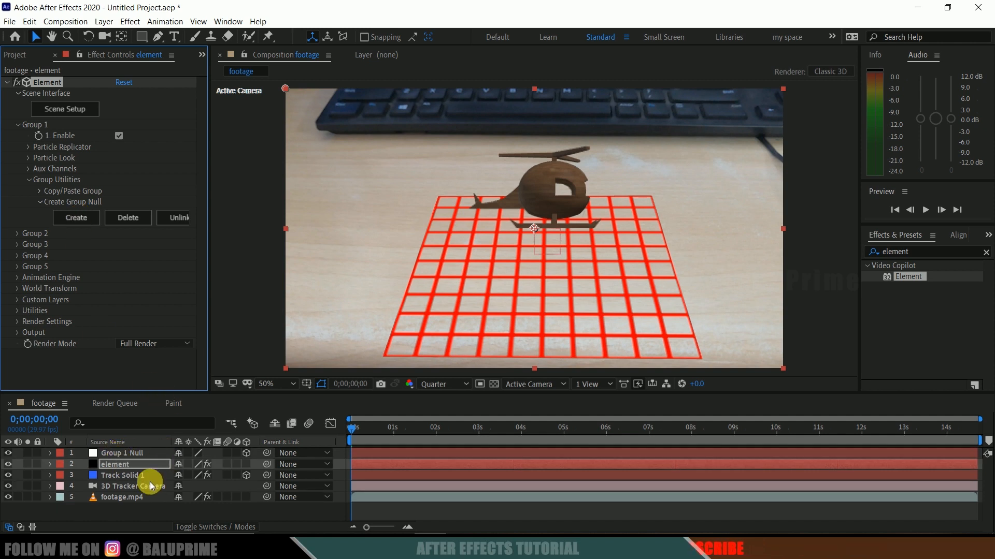
Copy Track Solid 1's Position onto the Group 1 Null layer and play back the footage to check the tracking
{"action": "left_click", "coordinate": [127, 476]}
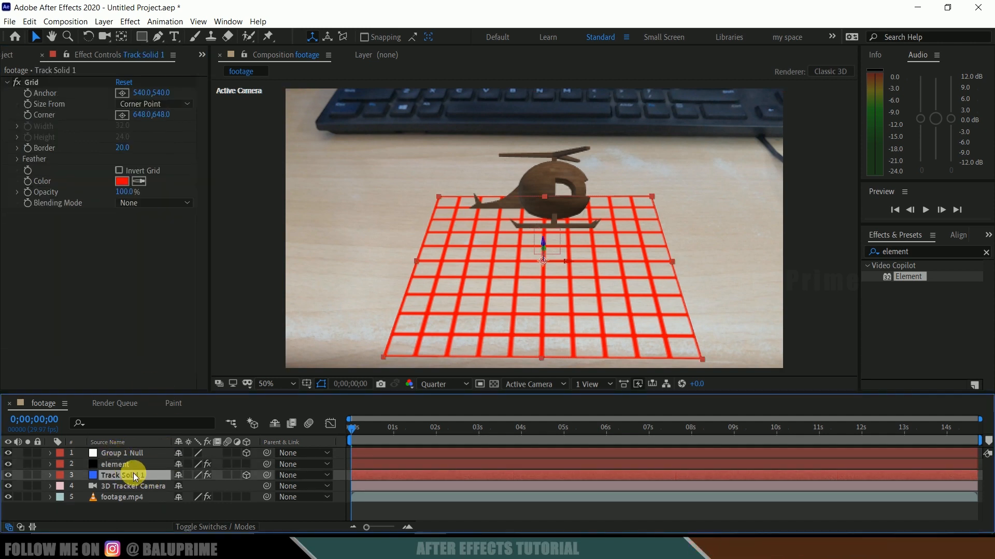
{"action": "key", "text": "p"}
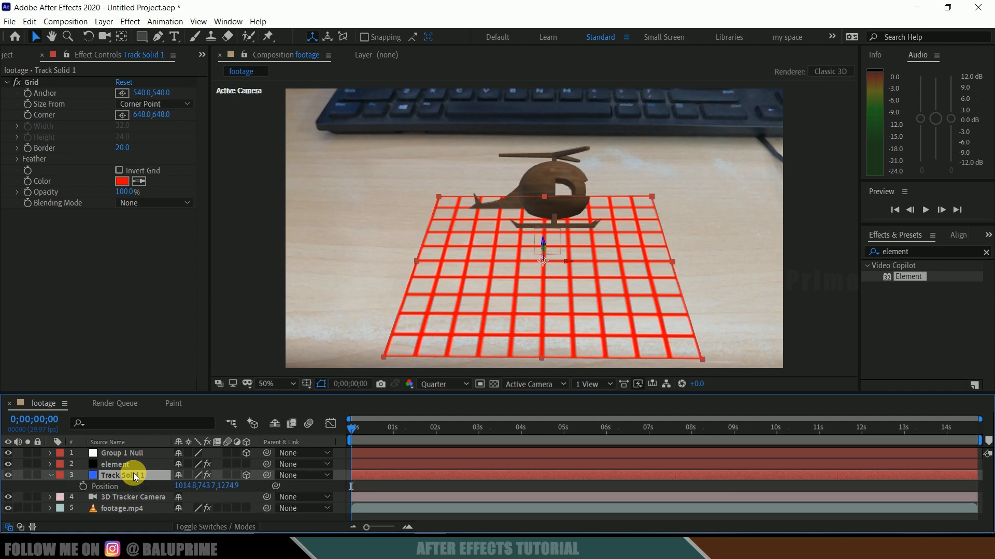
{"action": "left_click", "coordinate": [100, 486]}
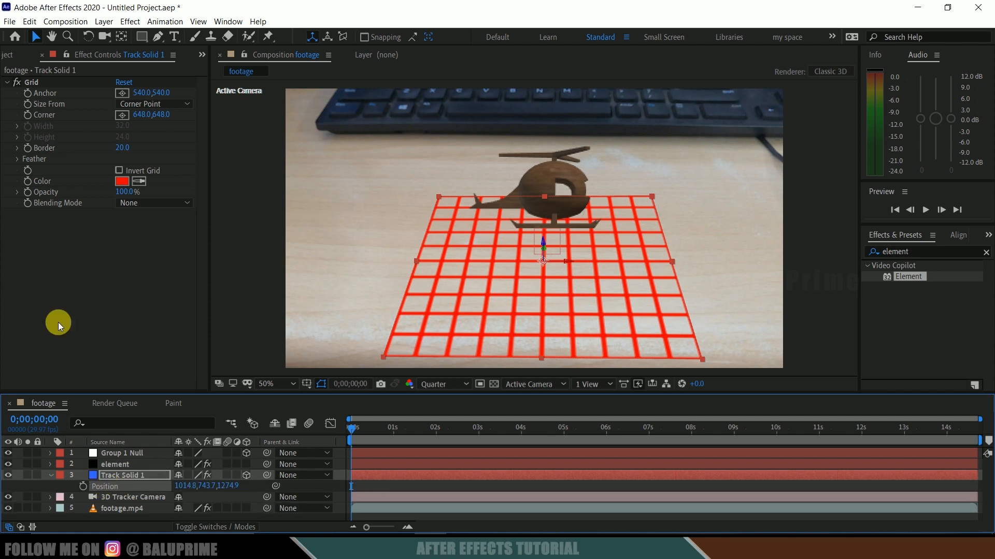
{"action": "left_click", "coordinate": [30, 21]}
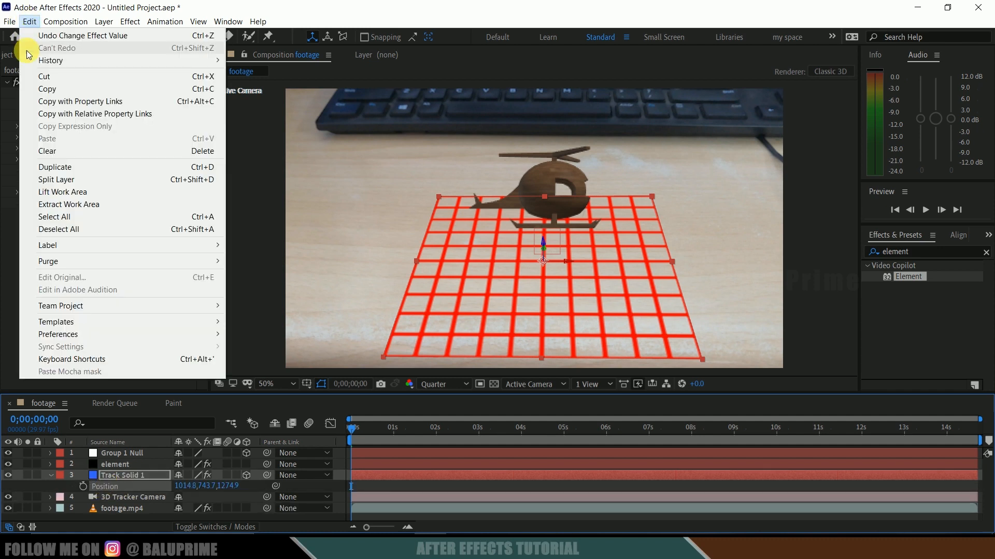
{"action": "left_click", "coordinate": [45, 88]}
{"action": "left_click", "coordinate": [114, 455]}
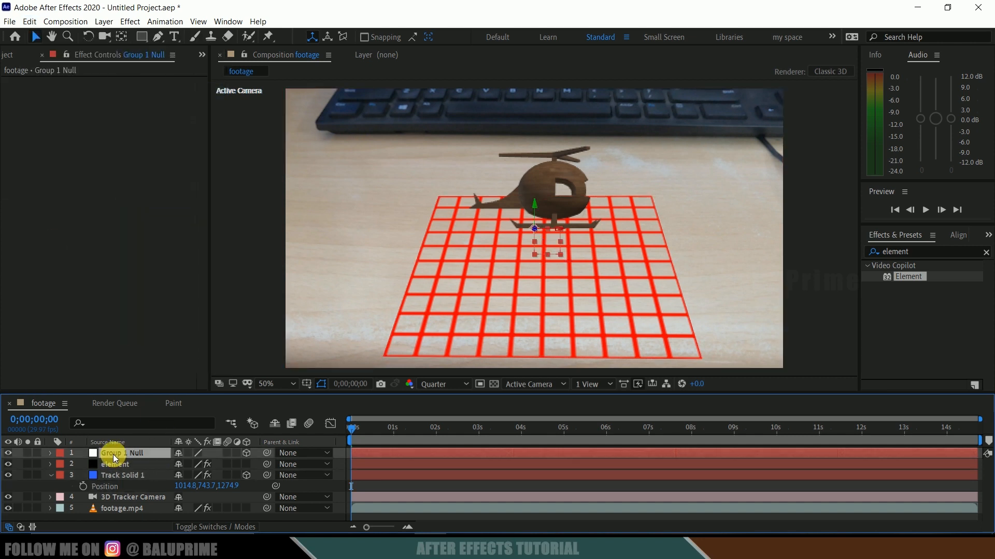
{"action": "key", "text": "p"}
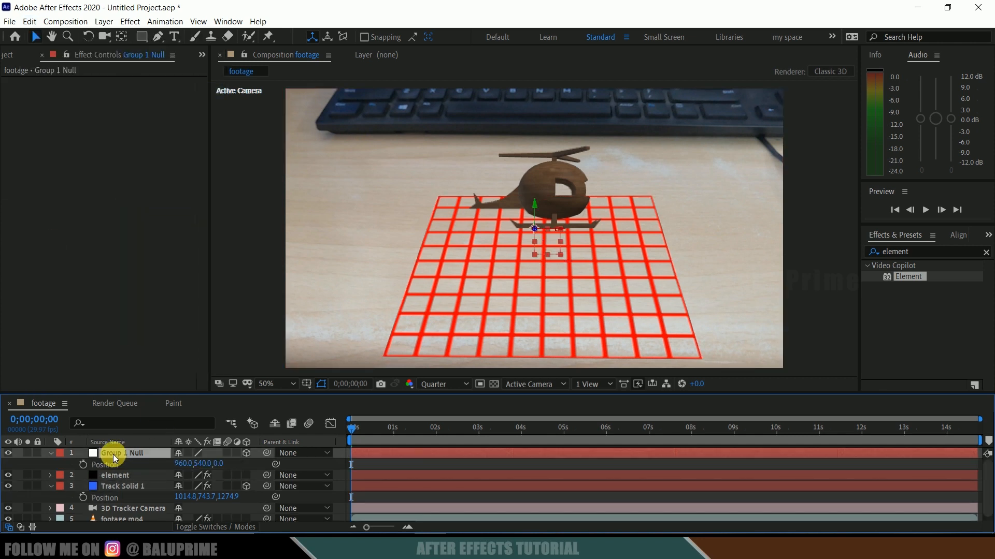
{"action": "left_click", "coordinate": [30, 21]}
{"action": "left_click", "coordinate": [76, 135]}
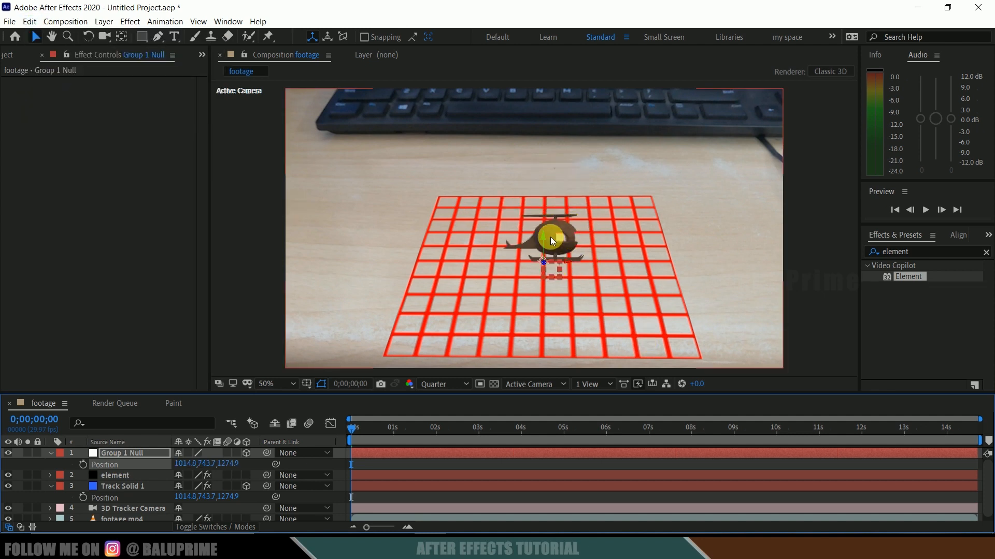
{"action": "key", "text": "space"}
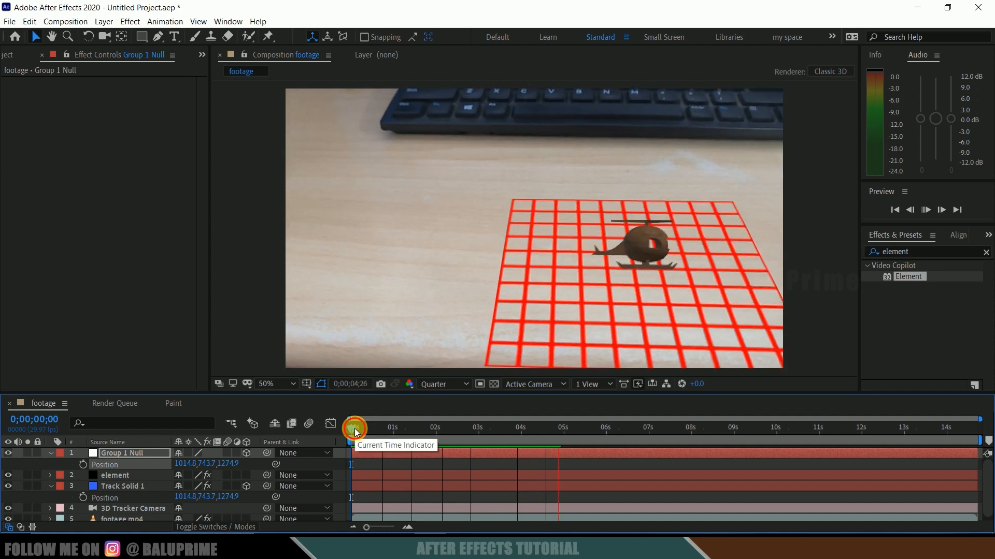
{"action": "left_click", "coordinate": [355, 428]}
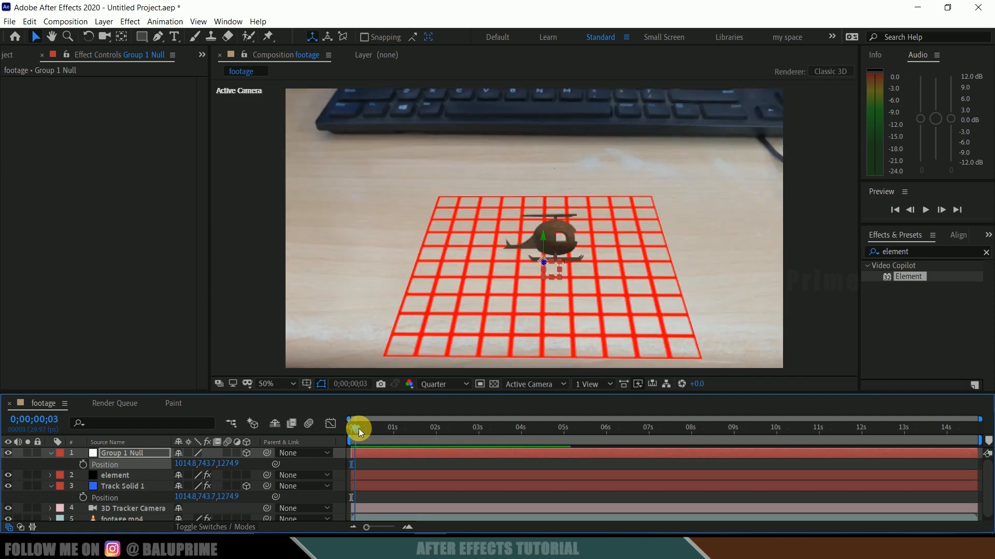
Tilt the helicopter by setting the Group 1 Null's X Rotation to about 24°
{"action": "left_click", "coordinate": [114, 454]}
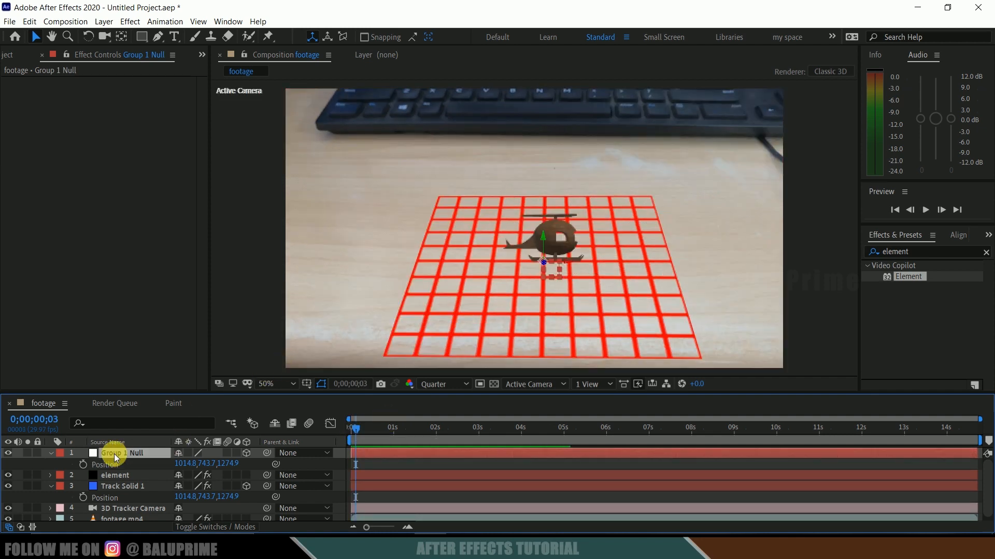
{"action": "key", "text": "r"}
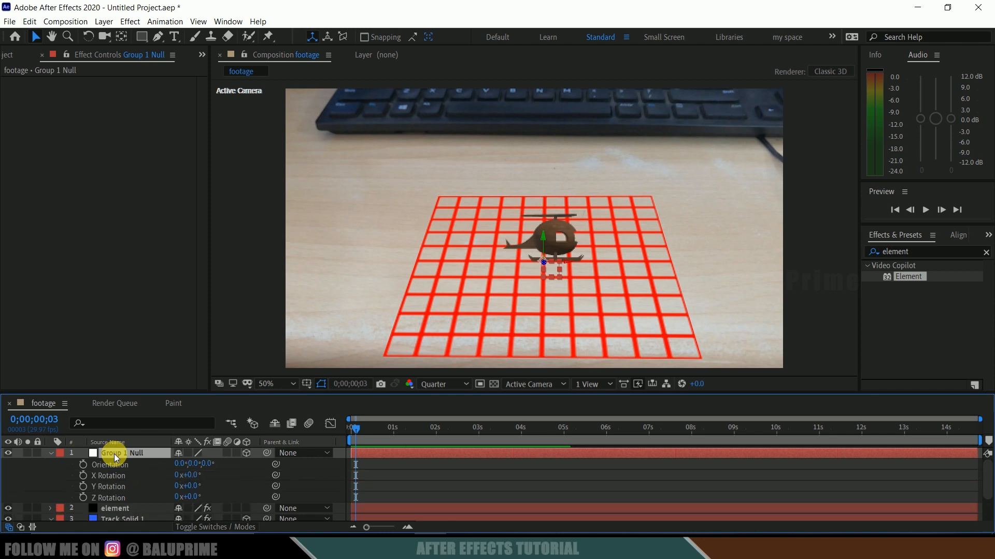
{"action": "left_click_drag", "start_coordinate": [199, 478], "coordinate": [210, 476]}
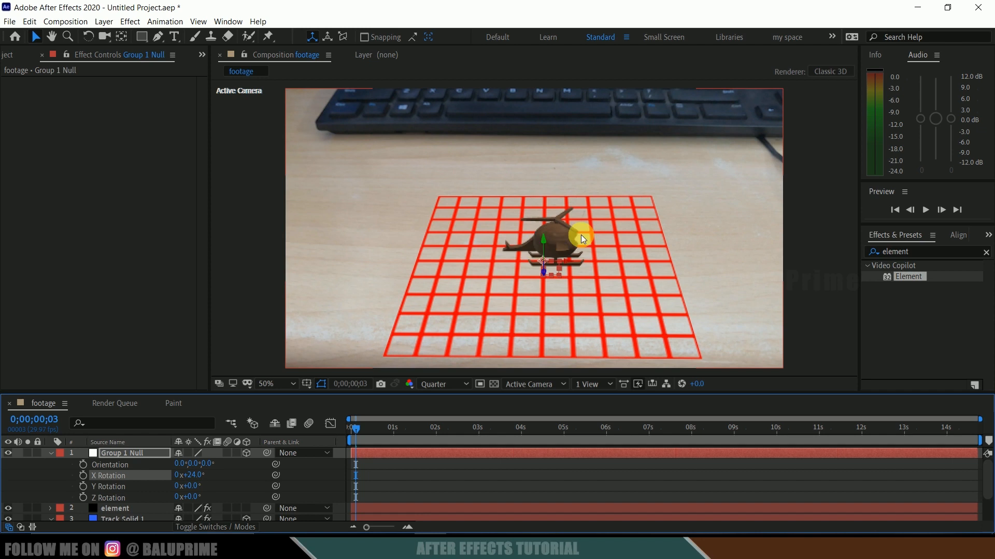
Set Group 1's Particle Size to 20 on the element layer and scrub through the footage to check the helicopter
{"action": "left_click", "coordinate": [117, 507]}
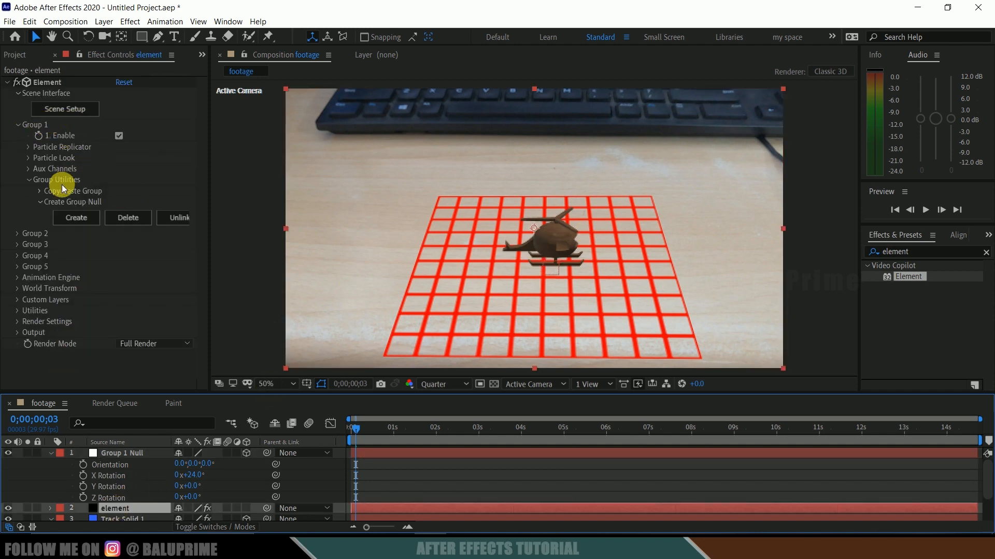
{"action": "left_click", "coordinate": [28, 158]}
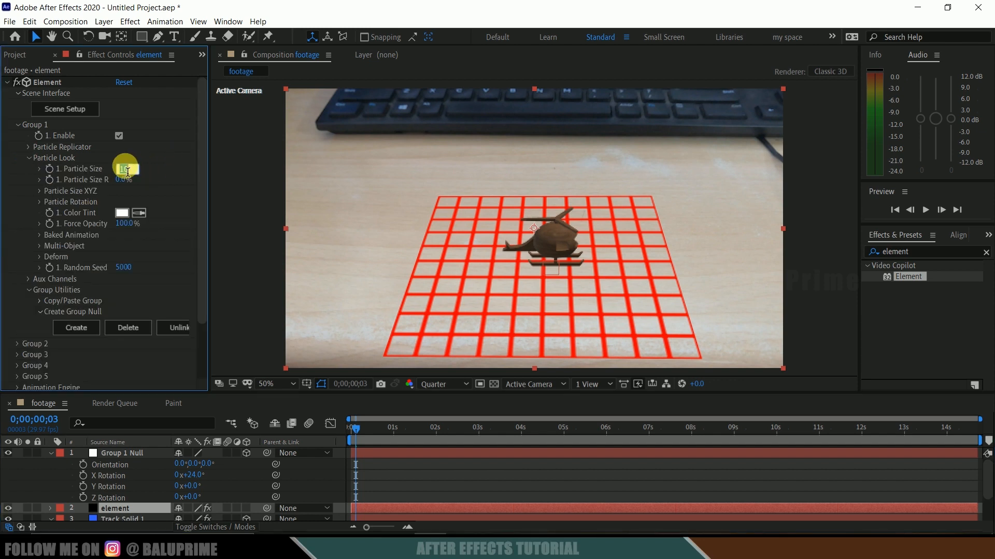
{"action": "type", "text": "20"}
{"action": "key", "text": "Return"}
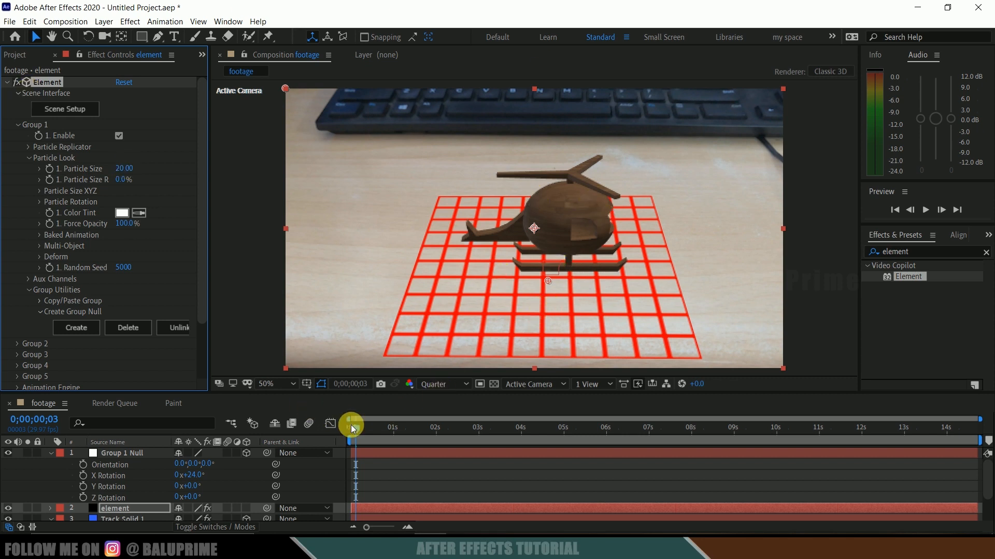
{"action": "left_click_drag", "start_coordinate": [363, 427], "coordinate": [510, 442]}
{"action": "left_click_drag", "start_coordinate": [697, 444], "coordinate": [342, 423]}
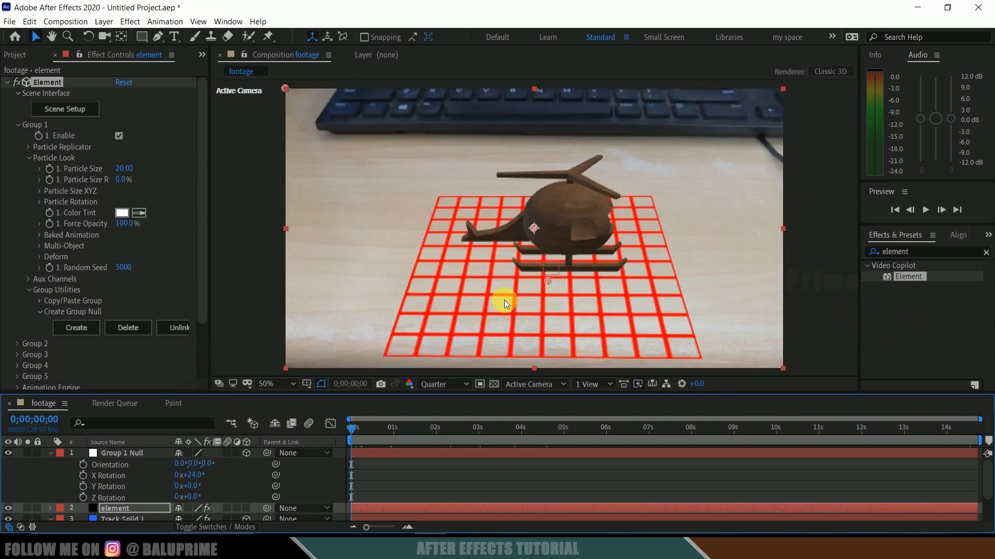
Shift the helicopter sideways across the desk by setting the X value of Group 1's Particle Replicator Position XY to about 348.8
{"action": "left_click", "coordinate": [29, 147]}
{"action": "left_click_drag", "start_coordinate": [148, 187], "coordinate": [33, 209]}
{"action": "left_click_drag", "start_coordinate": [138, 178], "coordinate": [74, 200]}
{"action": "left_click_drag", "start_coordinate": [145, 182], "coordinate": [25, 192]}
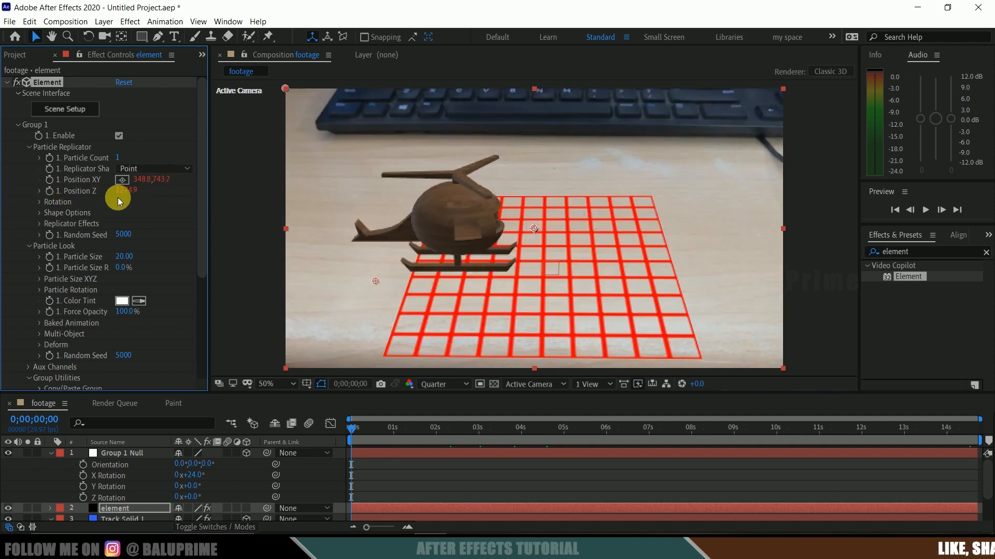
Shift the helicopter further across the desk by setting Group 1's Position X to about 133.8, and play back the footage to check it
{"action": "left_click_drag", "start_coordinate": [138, 181], "coordinate": [17, 185]}
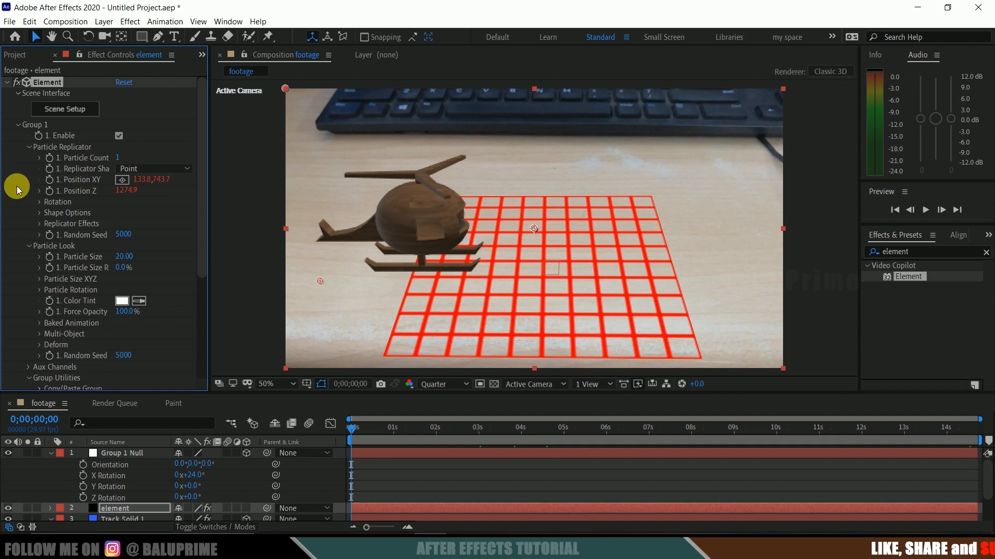
{"action": "key", "text": "space"}
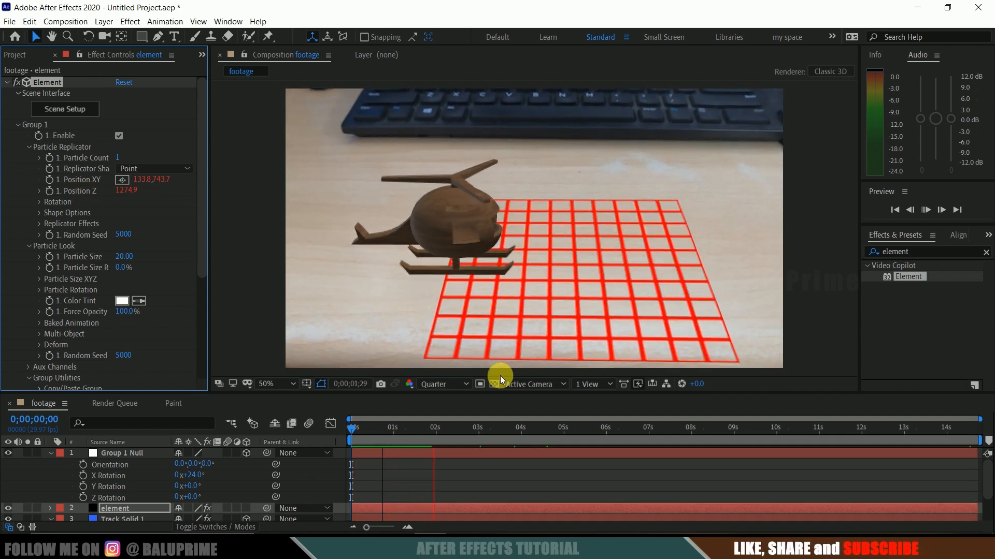
{"action": "left_click", "coordinate": [351, 428]}
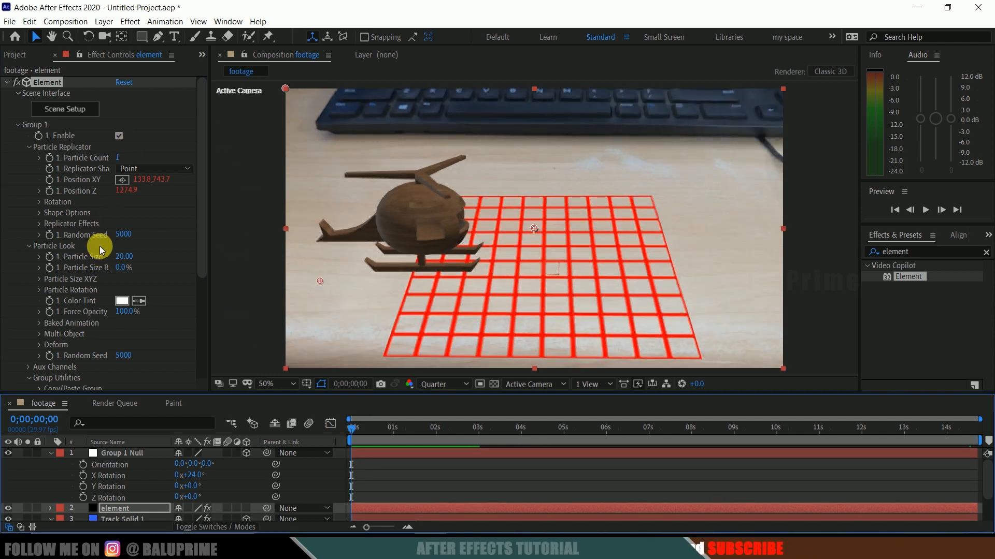
Reveal the Channel 1 and Channel 2 position properties in Group 1's Aux Channels, widening the effect controls to show their full names
{"action": "scroll", "coordinate": [100, 247], "scroll_direction": "down", "scroll_amount": 3}
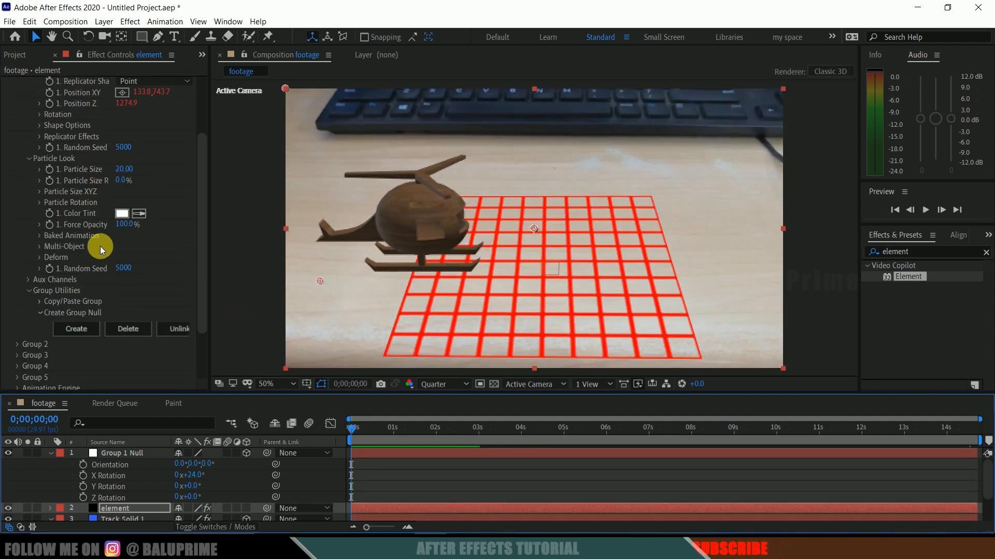
{"action": "left_click", "coordinate": [27, 279]}
{"action": "scroll", "coordinate": [18, 291], "scroll_direction": "down", "scroll_amount": 1}
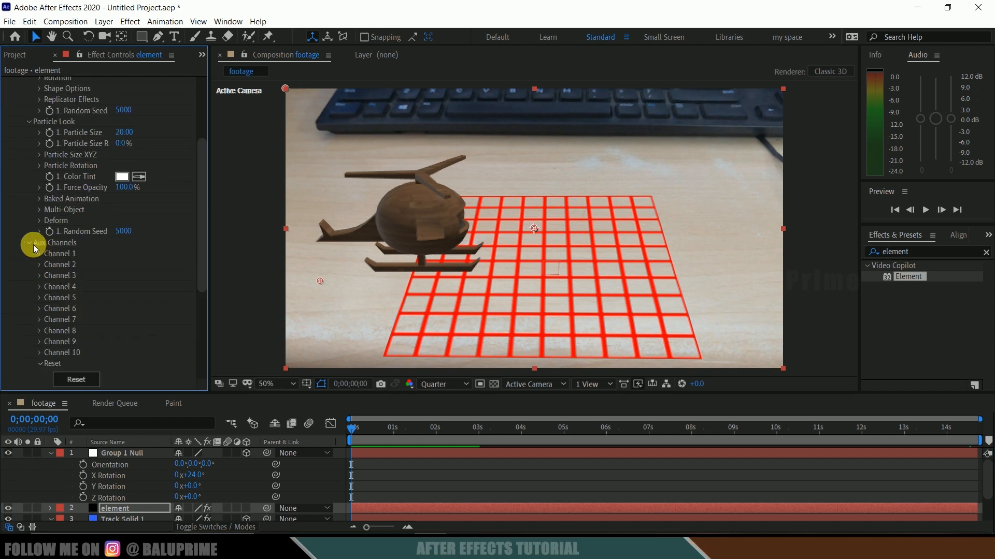
{"action": "scroll", "coordinate": [120, 247], "scroll_direction": "up", "scroll_amount": 4}
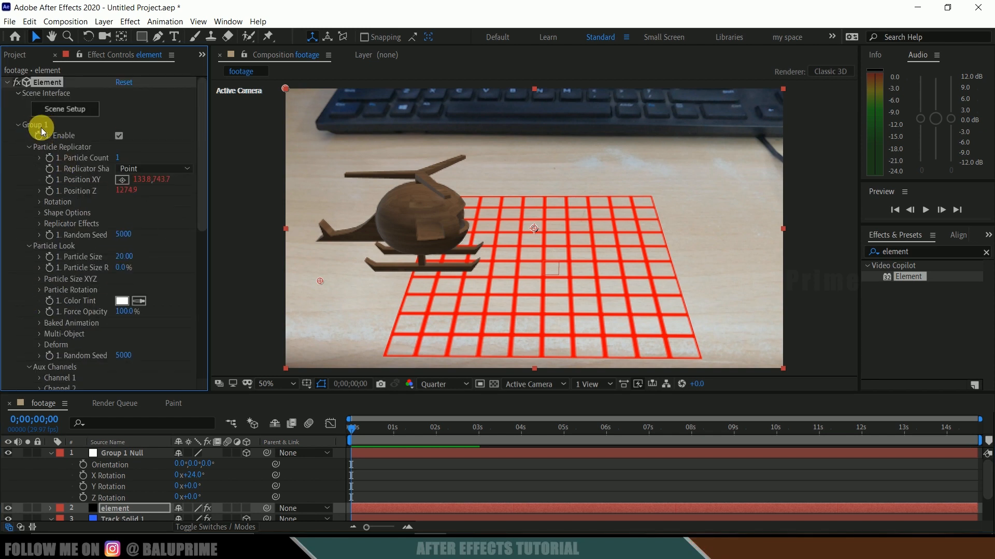
{"action": "left_click", "coordinate": [29, 148]}
{"action": "left_click", "coordinate": [29, 158]}
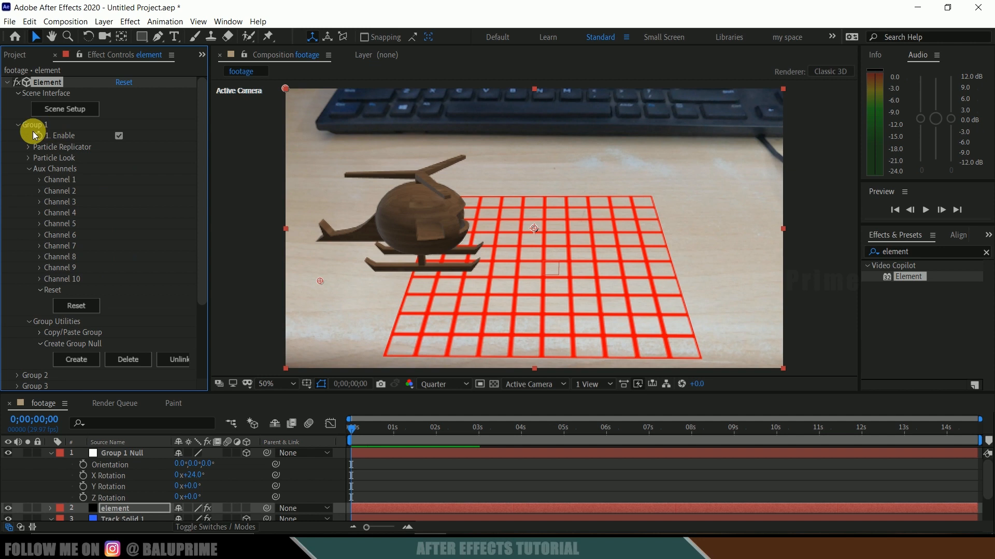
{"action": "left_click", "coordinate": [39, 180]}
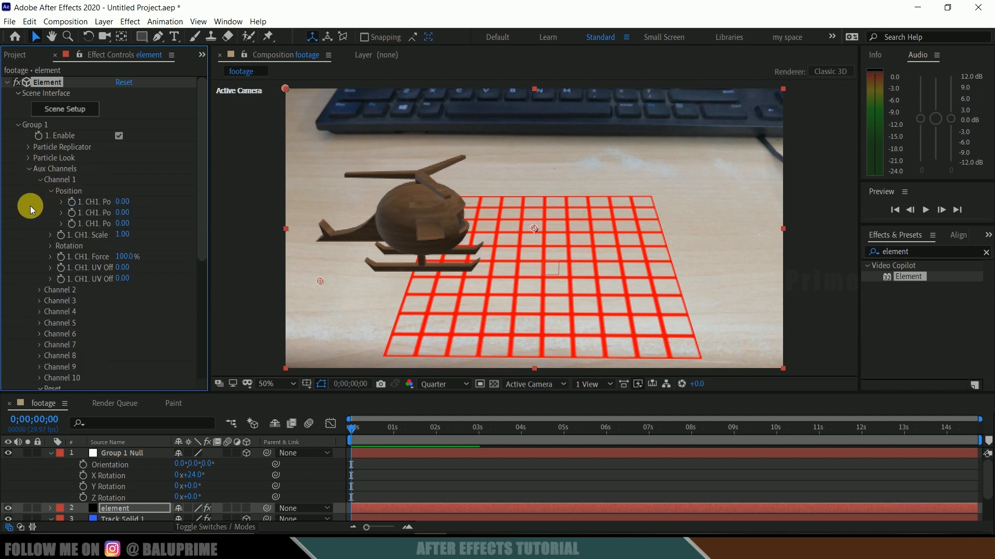
{"action": "left_click", "coordinate": [40, 292]}
{"action": "left_click_drag", "start_coordinate": [373, 431], "coordinate": [260, 434]}
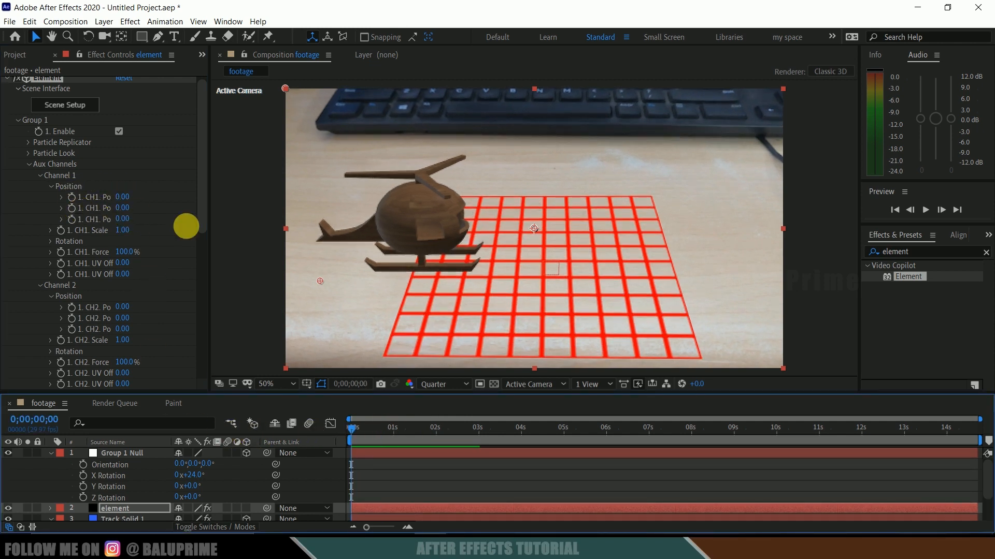
{"action": "left_click_drag", "start_coordinate": [215, 232], "coordinate": [288, 226]}
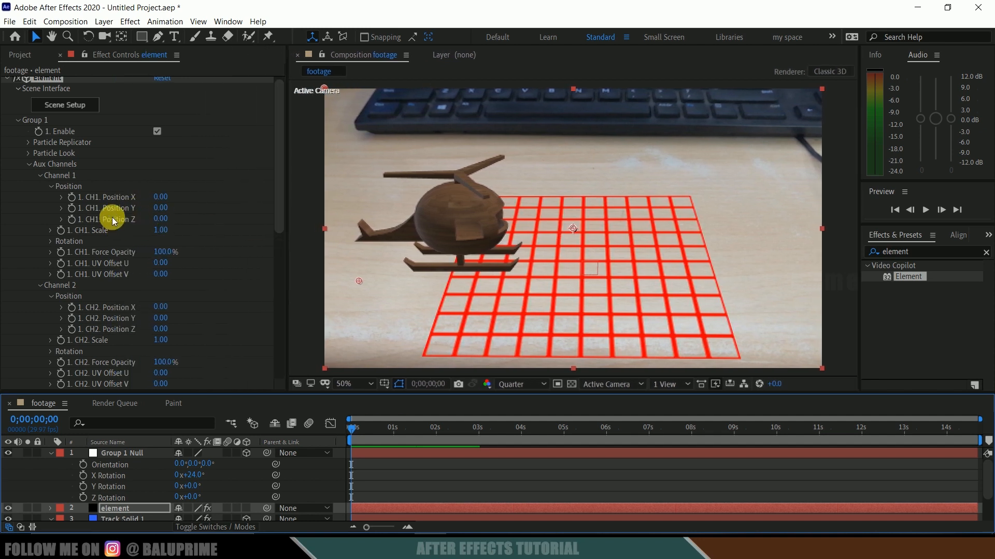
Start keyframing Position X, Y and Z of Aux Channel 1 and Channel 2 at the first frame
{"action": "left_click", "coordinate": [72, 196]}
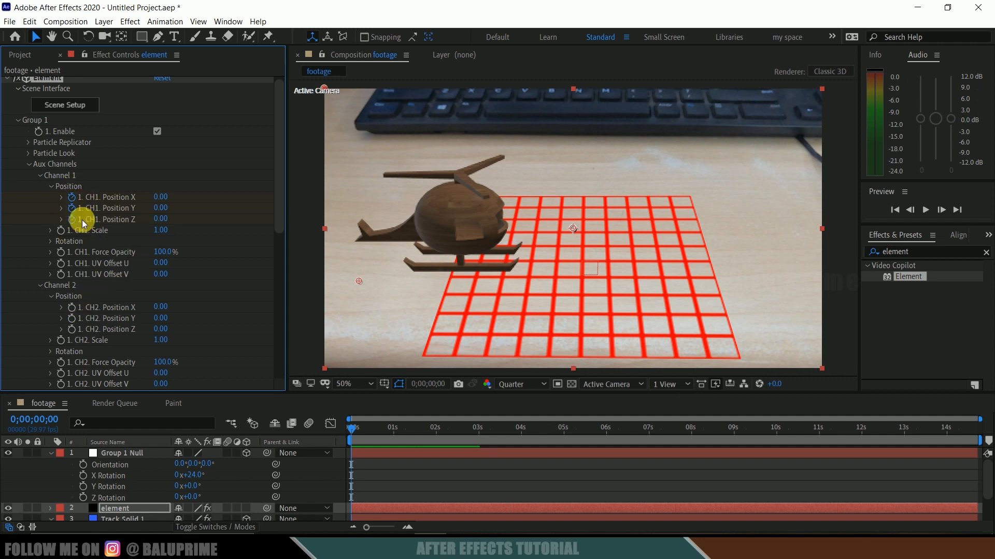
{"action": "left_click", "coordinate": [71, 308]}
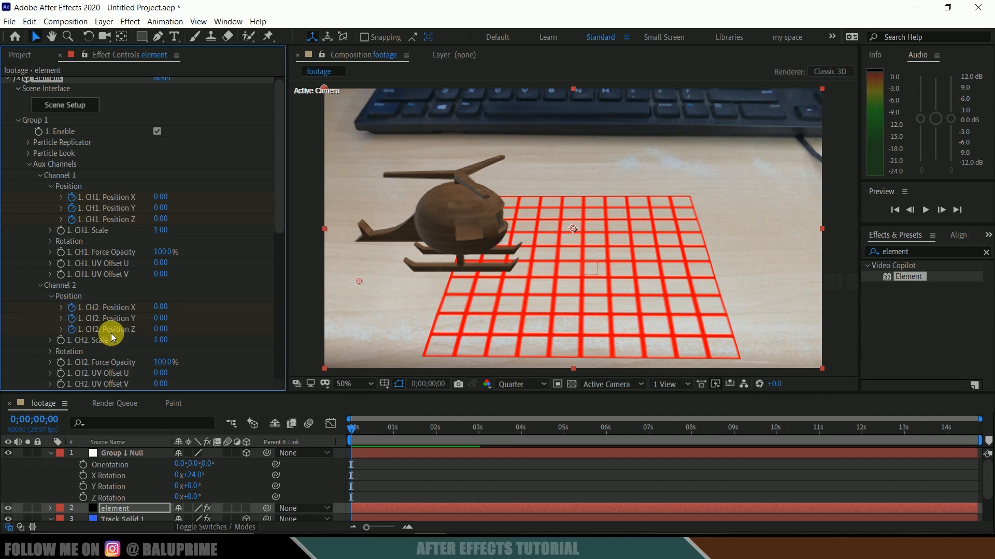
{"action": "left_click", "coordinate": [351, 427]}
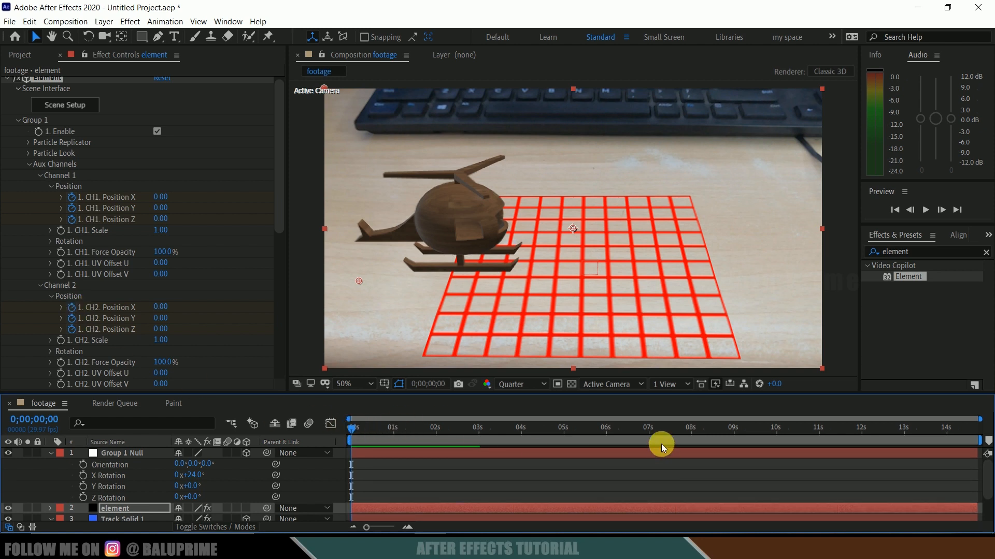
Add keyframes at 0;00;07;29 for Position X, Y and Z of both aux channels on the element layer
{"action": "left_click", "coordinate": [690, 431]}
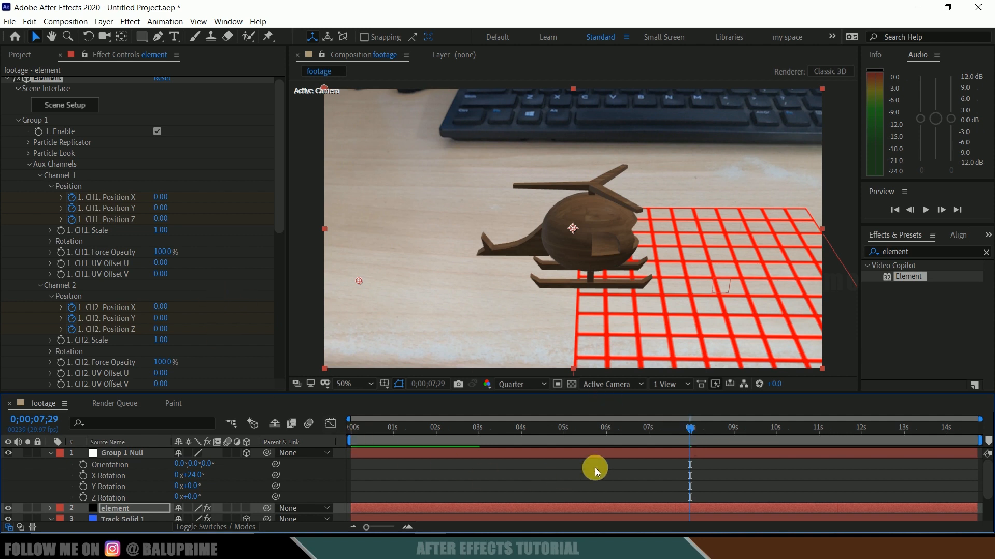
{"action": "left_click", "coordinate": [480, 511]}
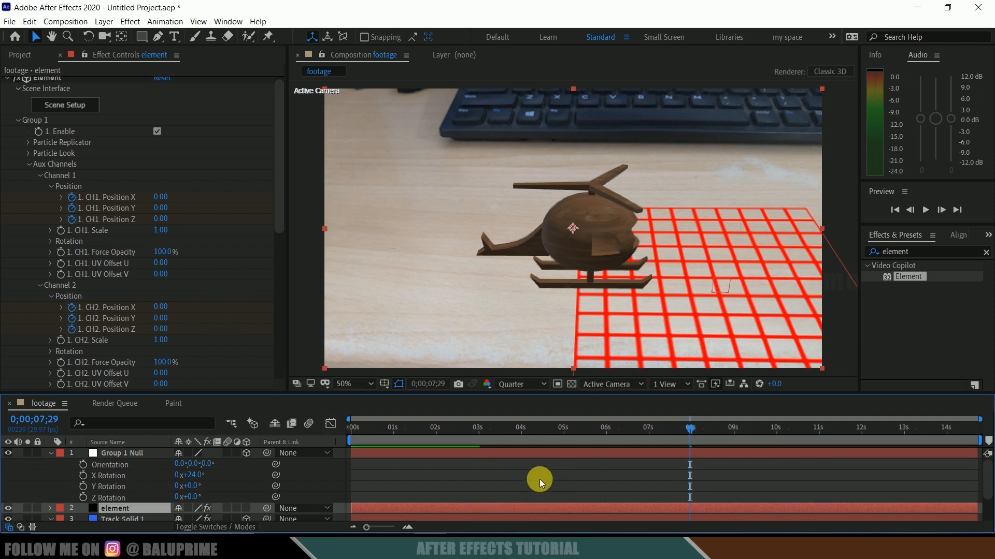
{"action": "key", "text": "u"}
{"action": "scroll", "coordinate": [539, 480], "scroll_direction": "down", "scroll_amount": 3}
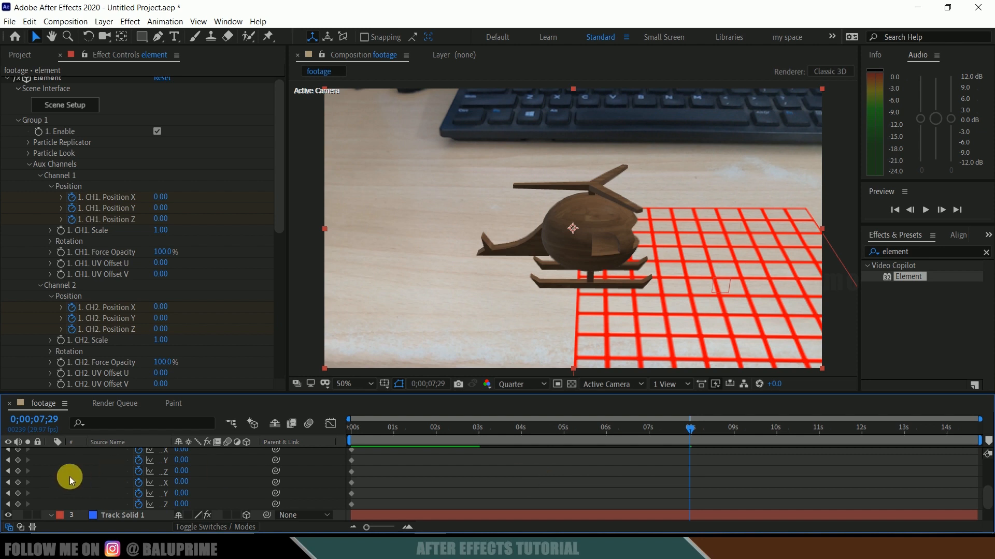
{"action": "scroll", "coordinate": [191, 467], "scroll_direction": "up", "scroll_amount": 1}
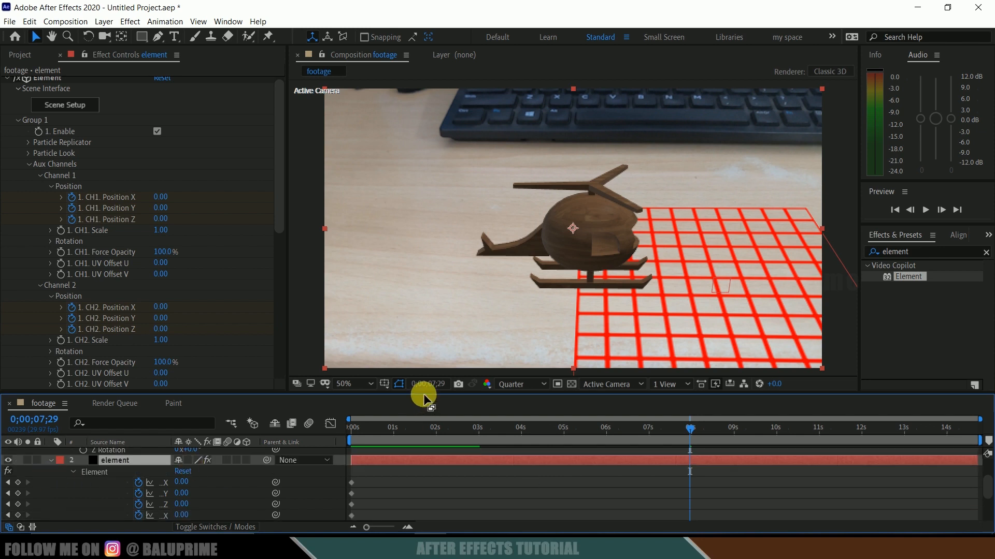
{"action": "left_click_drag", "start_coordinate": [423, 395], "coordinate": [418, 293]}
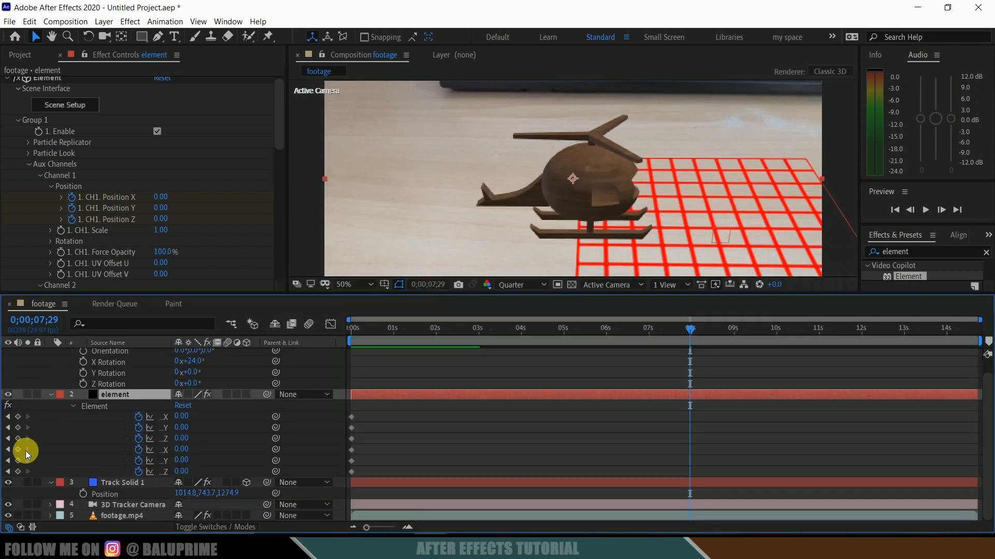
{"action": "left_click", "coordinate": [18, 416]}
{"action": "left_click", "coordinate": [17, 428]}
{"action": "left_click", "coordinate": [17, 438]}
{"action": "left_click", "coordinate": [18, 450]}
{"action": "left_click", "coordinate": [18, 461]}
{"action": "left_click", "coordinate": [18, 472]}
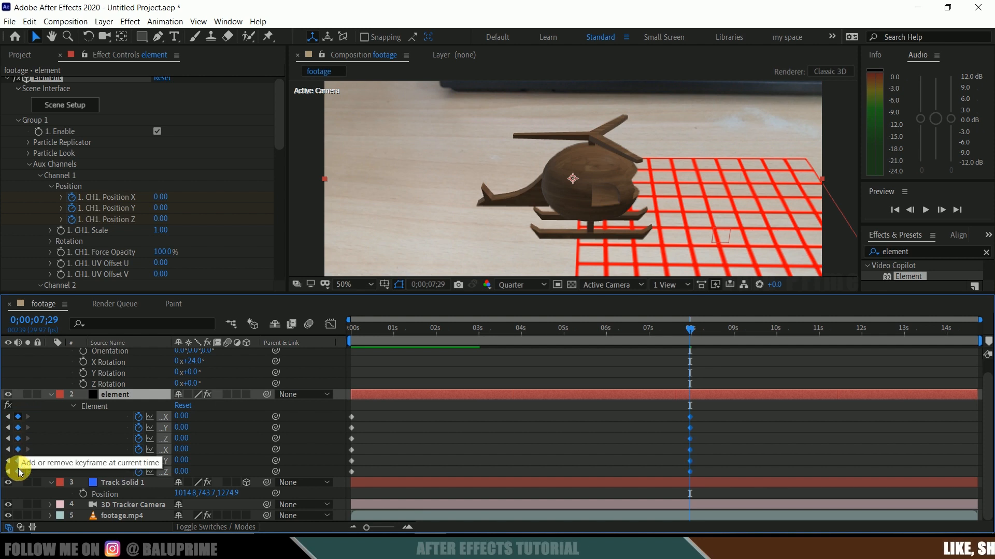
Raise the helicopter at the first frame by setting Position Y of Channel 1 and Channel 2 to -0.8
{"action": "left_click_drag", "start_coordinate": [636, 331], "coordinate": [332, 334]}
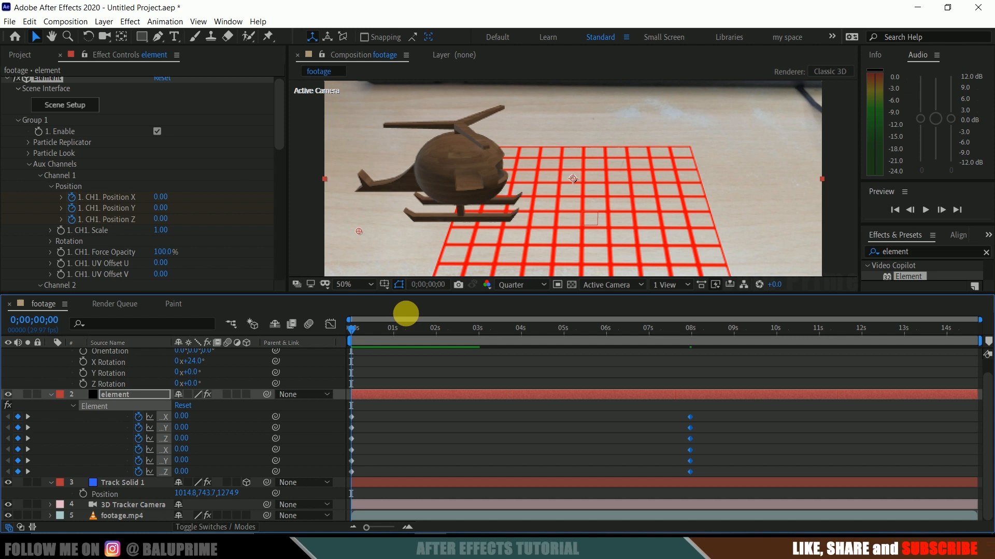
{"action": "left_click_drag", "start_coordinate": [447, 296], "coordinate": [447, 386]}
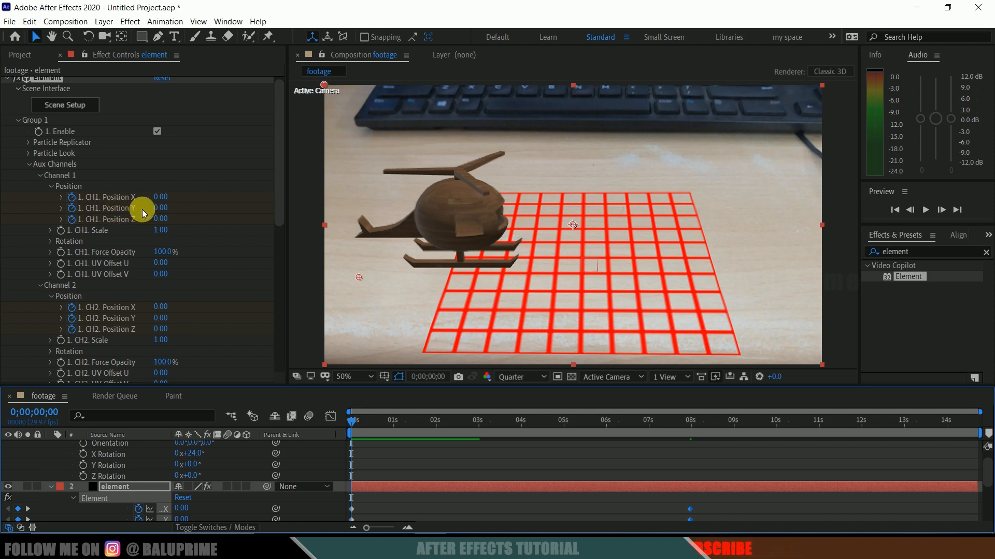
{"action": "left_click", "coordinate": [159, 208]}
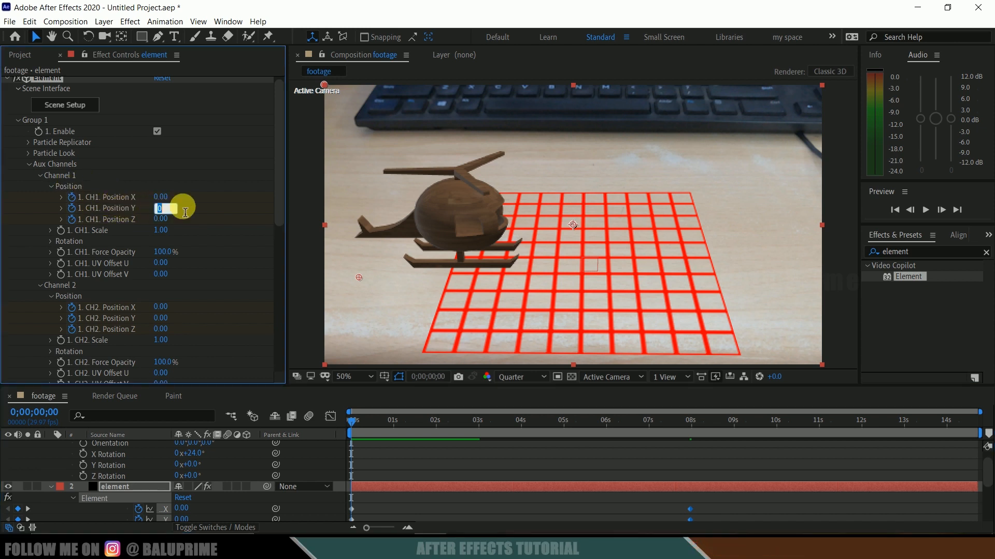
{"action": "type", "text": "-.8"}
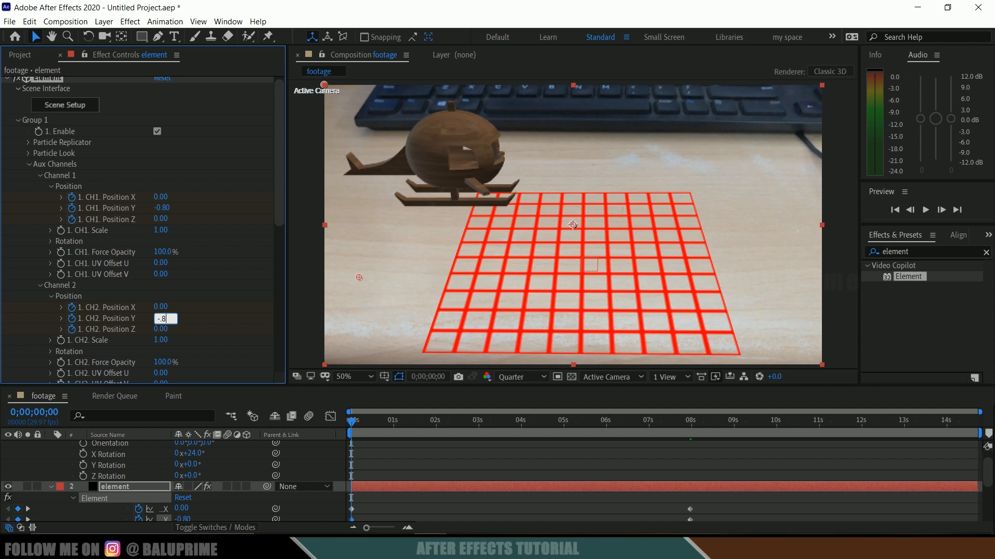
{"action": "key", "text": "Return"}
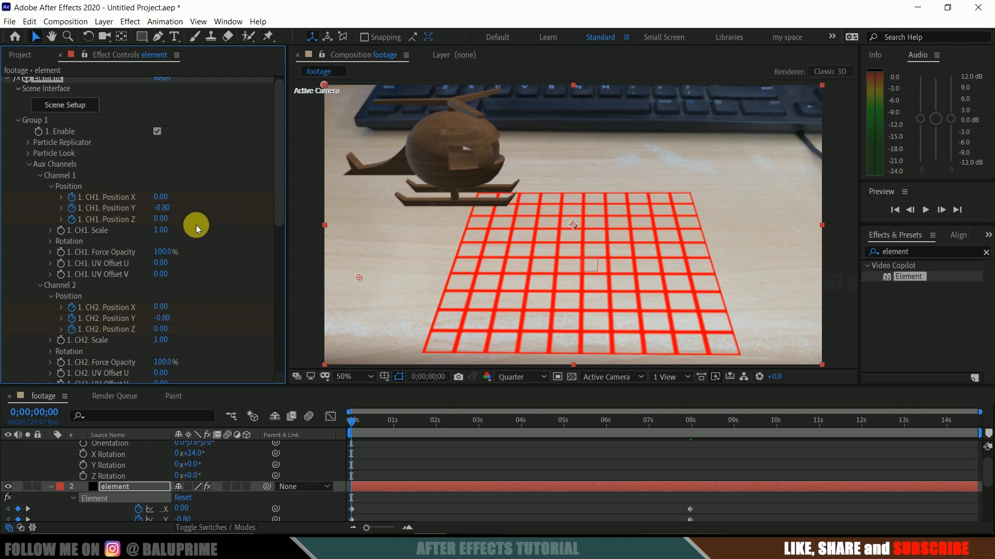
Set Position X of Channel 1 and Channel 2 to -2 at the first frame and preview the helicopter's flight
{"action": "left_click", "coordinate": [162, 202]}
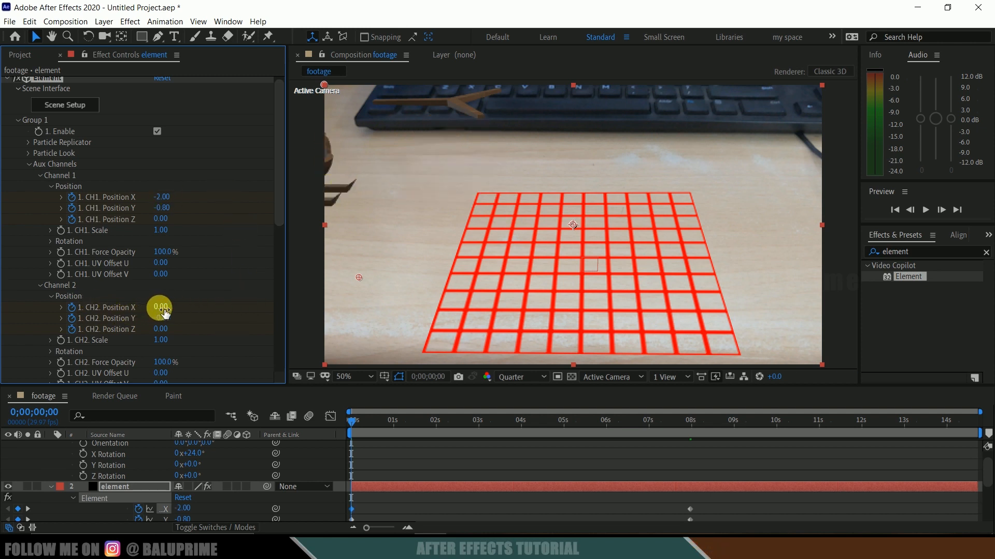
{"action": "type", "text": "-2"}
{"action": "key", "text": "Return"}
{"action": "key", "text": "space"}
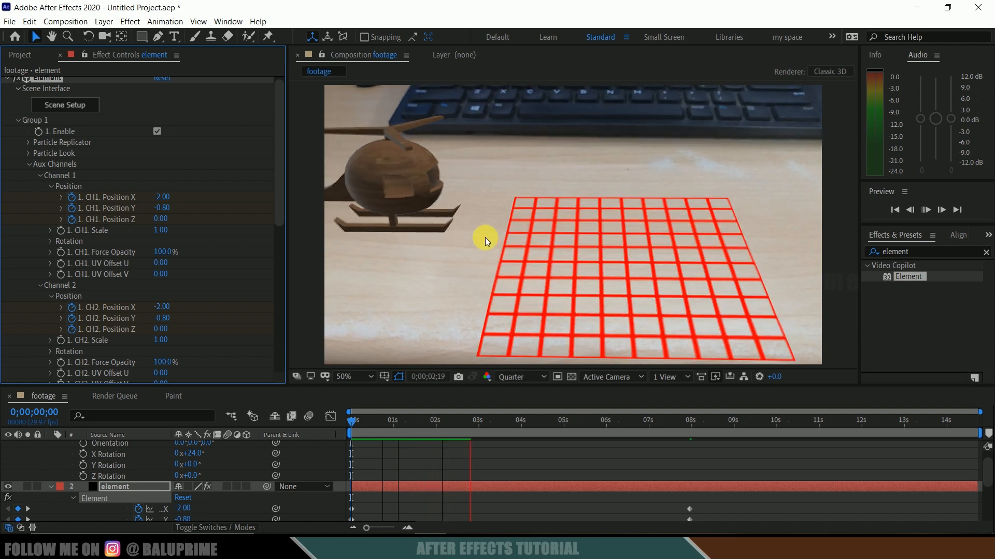
{"action": "left_click", "coordinate": [349, 420]}
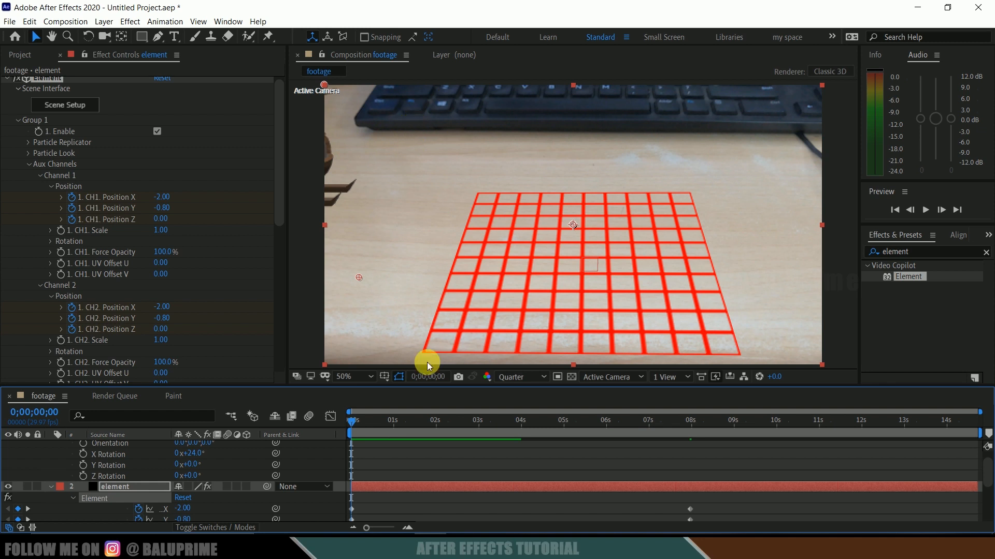
Reveal Channel 2's rotation properties and start keyframing its Rotation Y at the first frame
{"action": "left_click_drag", "start_coordinate": [410, 430], "coordinate": [478, 430]}
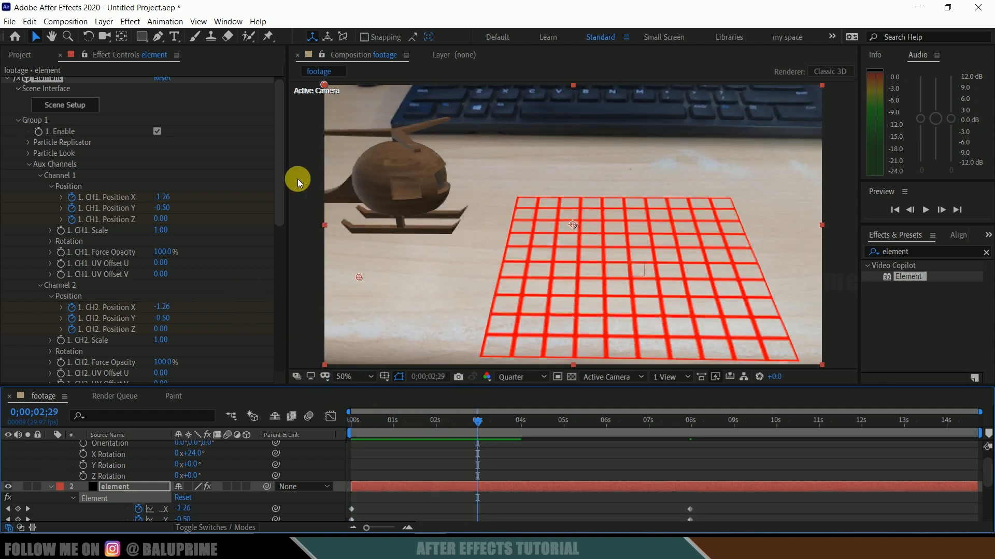
{"action": "scroll", "coordinate": [114, 238], "scroll_direction": "down", "scroll_amount": 3}
{"action": "scroll", "coordinate": [112, 182], "scroll_direction": "up", "scroll_amount": 2}
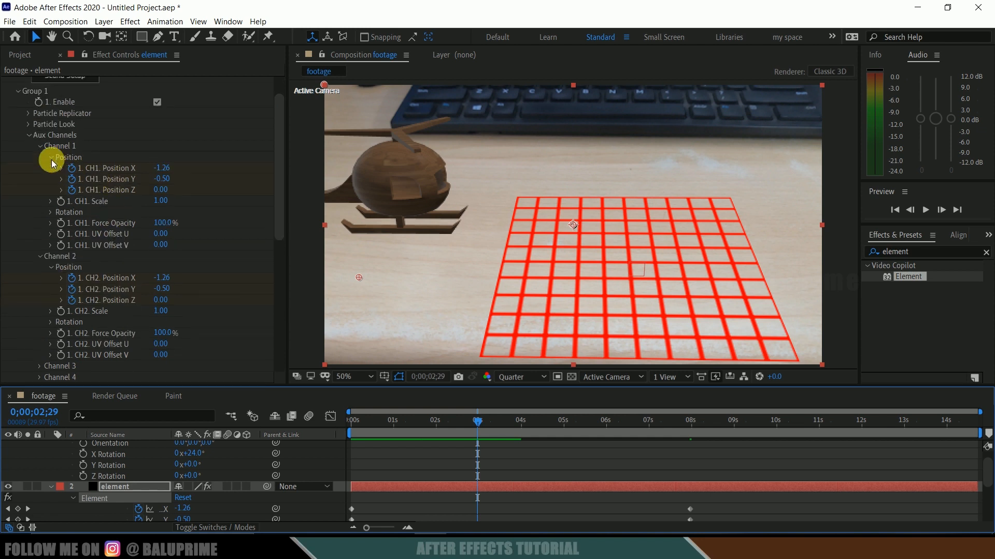
{"action": "left_click", "coordinate": [40, 145]}
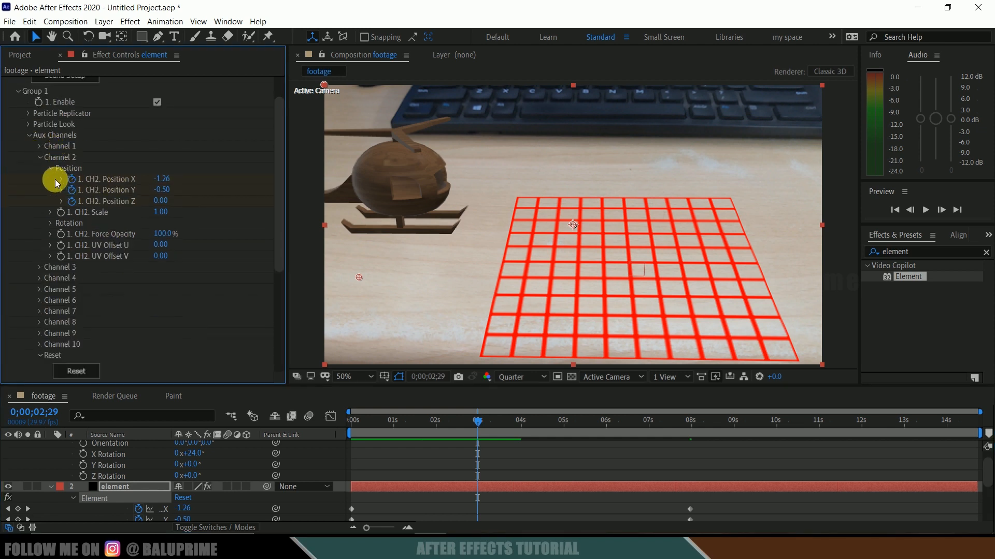
{"action": "left_click", "coordinate": [49, 223]}
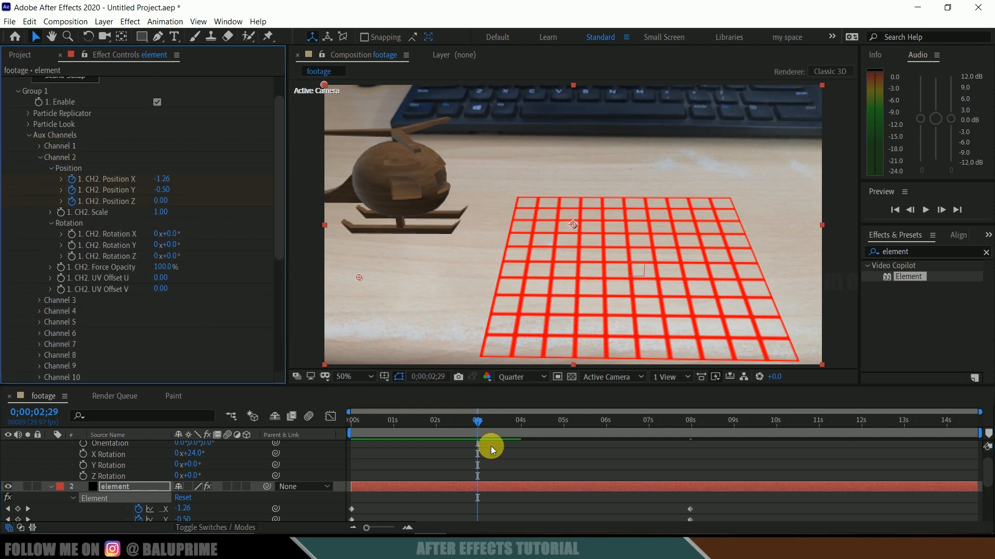
{"action": "left_click_drag", "start_coordinate": [477, 425], "coordinate": [222, 422]}
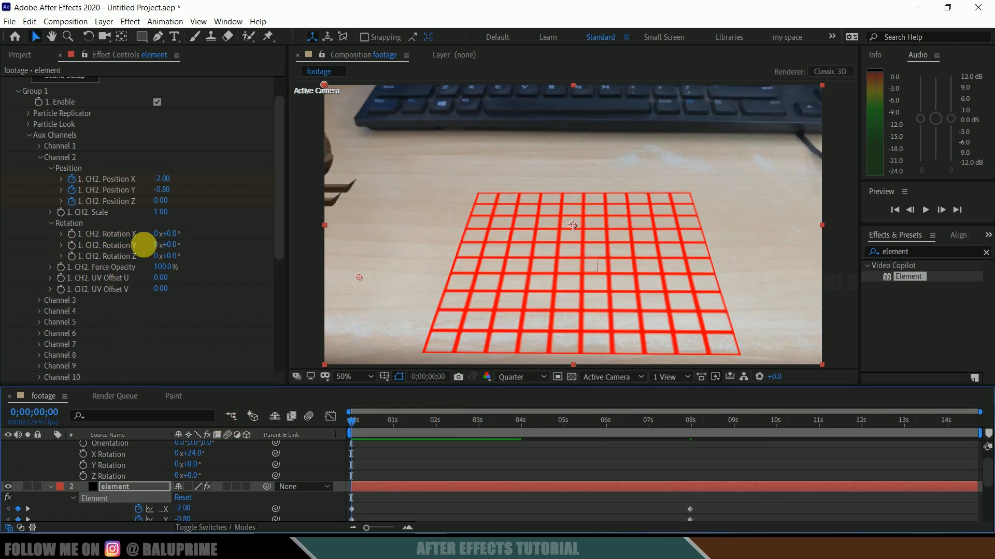
{"action": "left_click", "coordinate": [71, 246]}
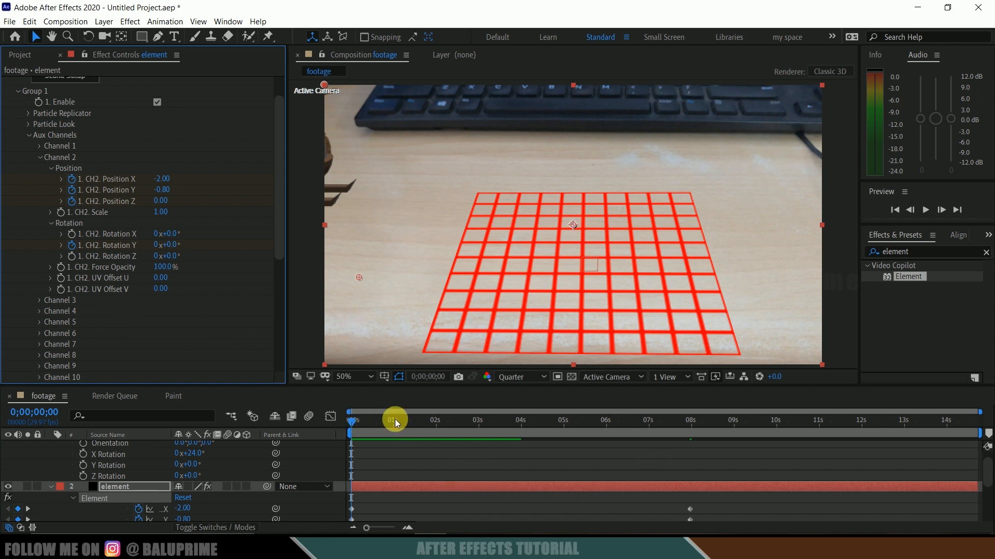
Set Channel 2's Rotation Y to 250 revolutions at the last frame and return to the start of the timeline
{"action": "key", "text": "End"}
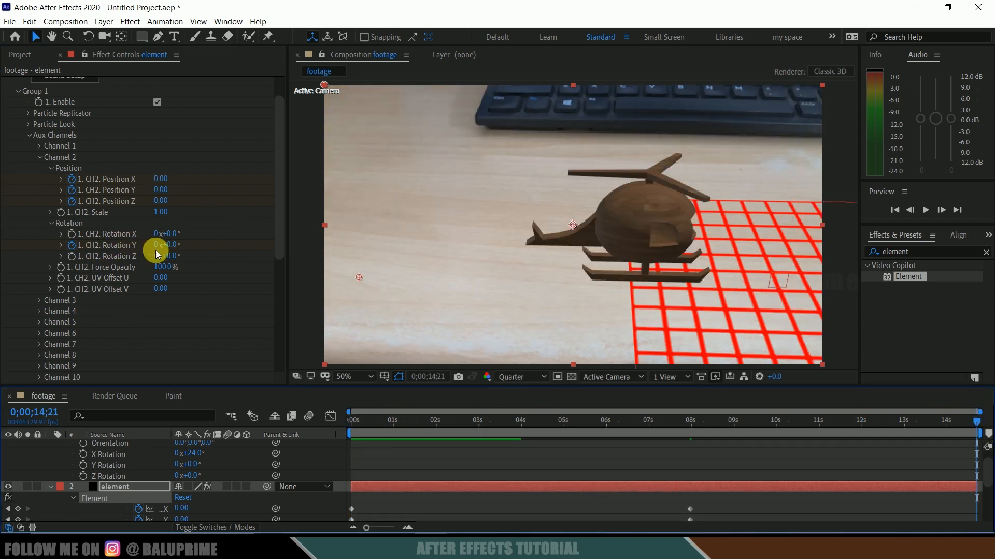
{"action": "left_click", "coordinate": [158, 248]}
{"action": "type", "text": "250"}
{"action": "key", "text": "Return"}
{"action": "left_click", "coordinate": [143, 433]}
{"action": "key", "text": "Home"}
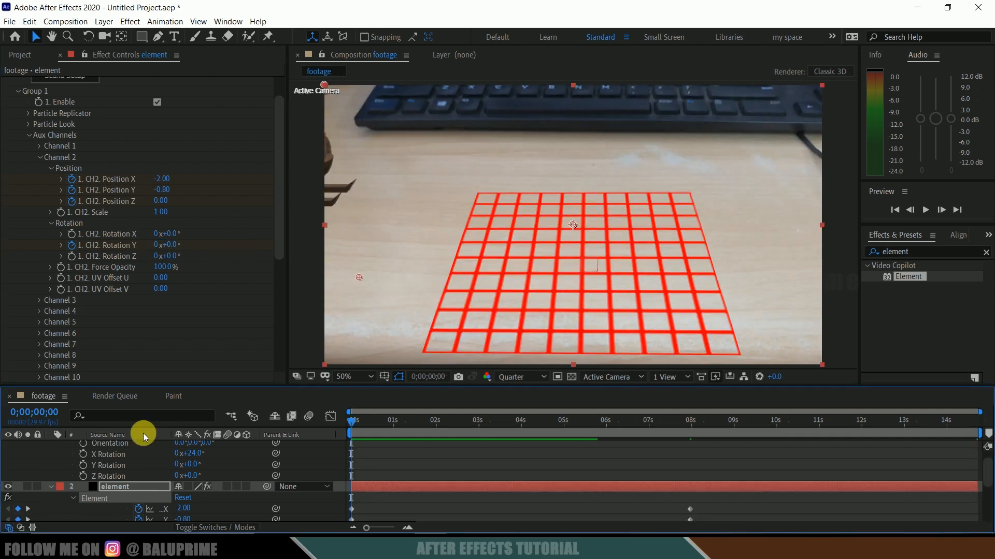
Preview the helicopter's flight with the spinning rotor and hide the Track Solid 1 grid layer
{"action": "key", "text": "space"}
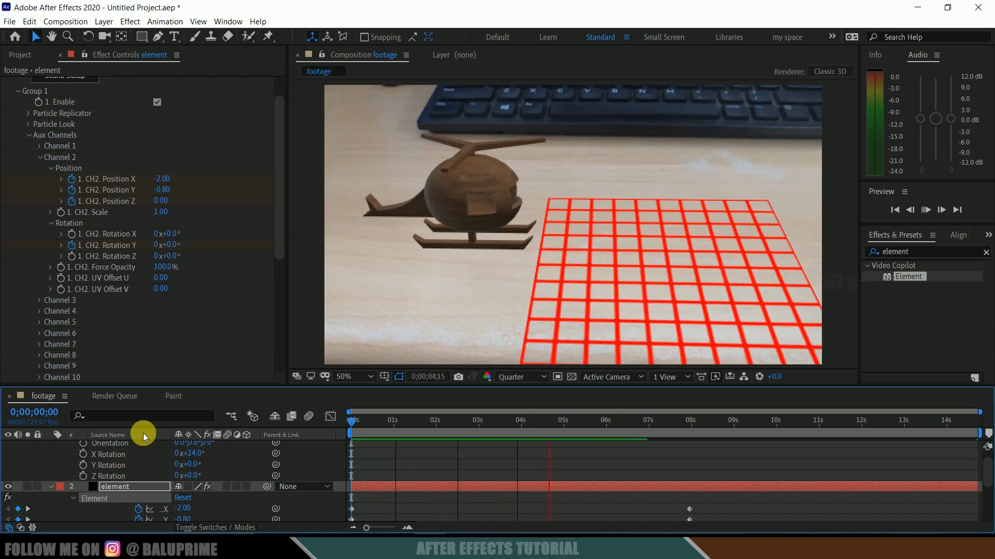
{"action": "key", "text": "space"}
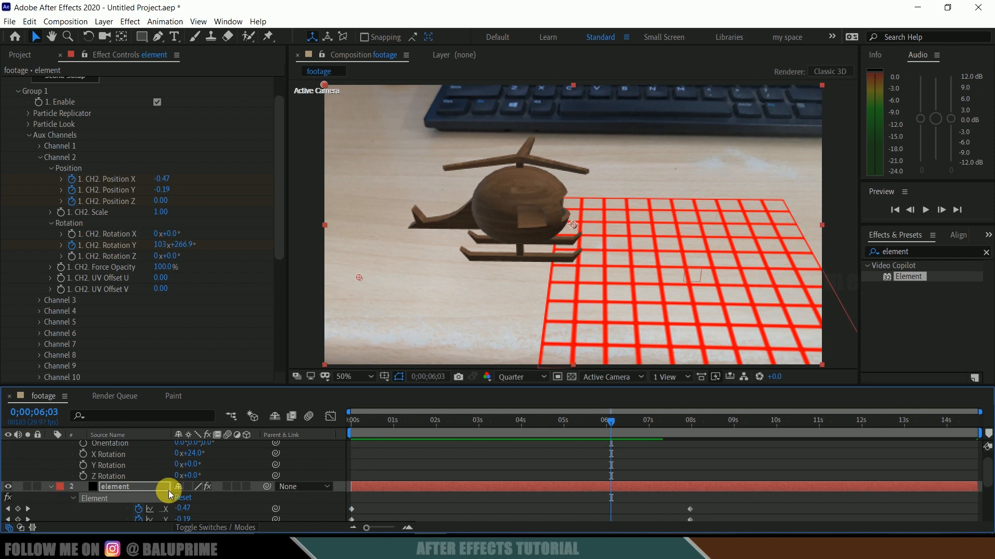
{"action": "scroll", "coordinate": [168, 490], "scroll_direction": "down", "scroll_amount": 3}
{"action": "left_click", "coordinate": [109, 494]}
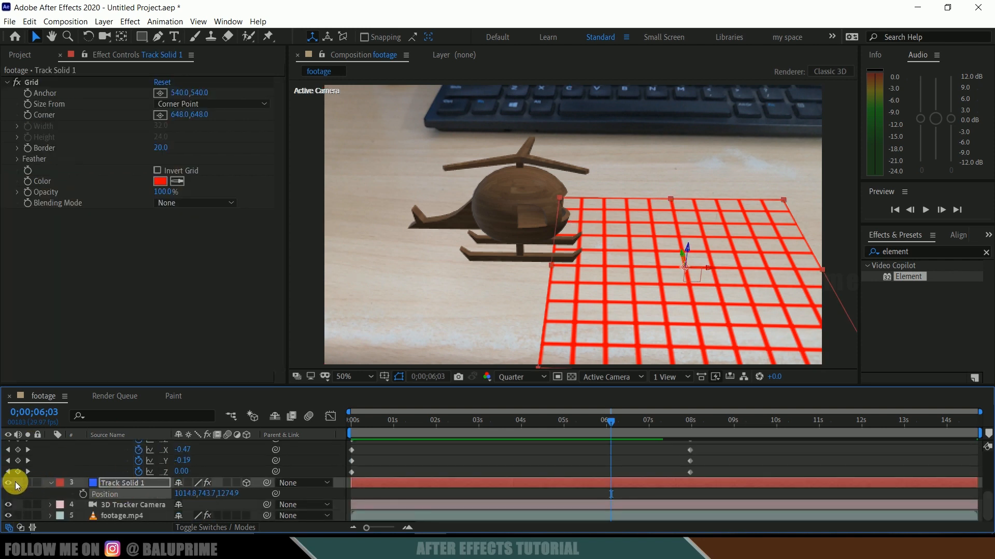
{"action": "left_click", "coordinate": [9, 483]}
{"action": "scroll", "coordinate": [445, 435], "scroll_direction": "up", "scroll_amount": 5}
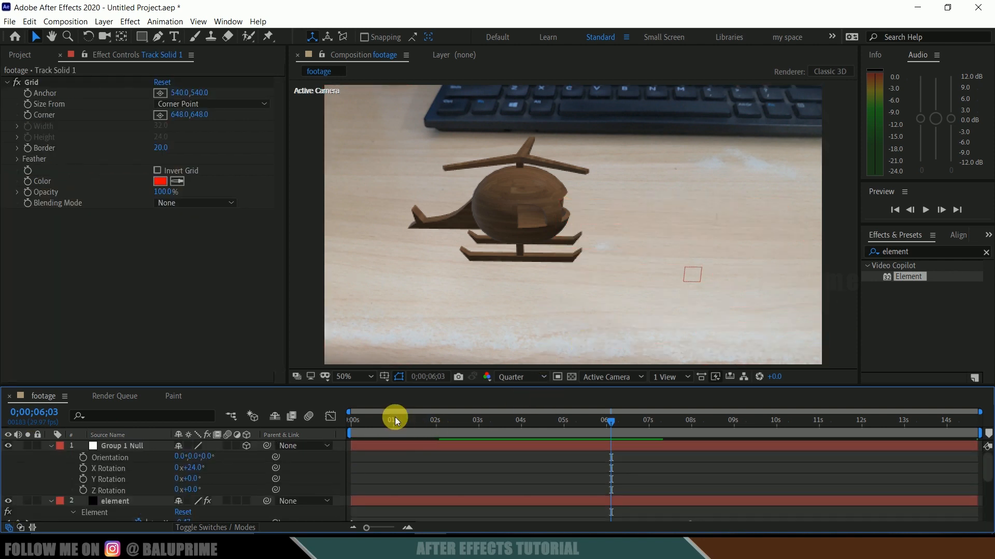
Move the current time to 0;00;03;10 and collapse the properties of the Group 1 Null and element layers
{"action": "key", "text": "Home"}
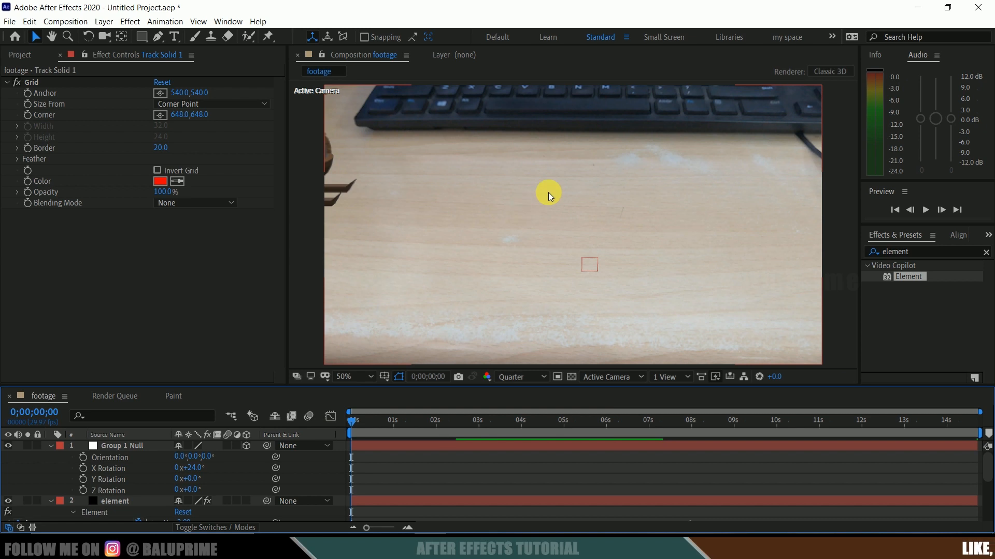
{"action": "left_click", "coordinate": [493, 420]}
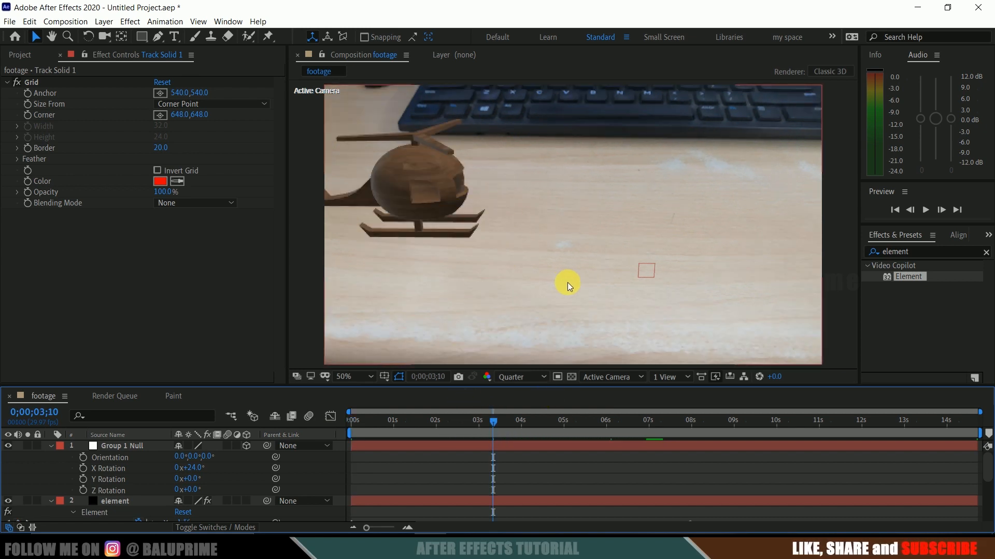
{"action": "left_click", "coordinate": [48, 450]}
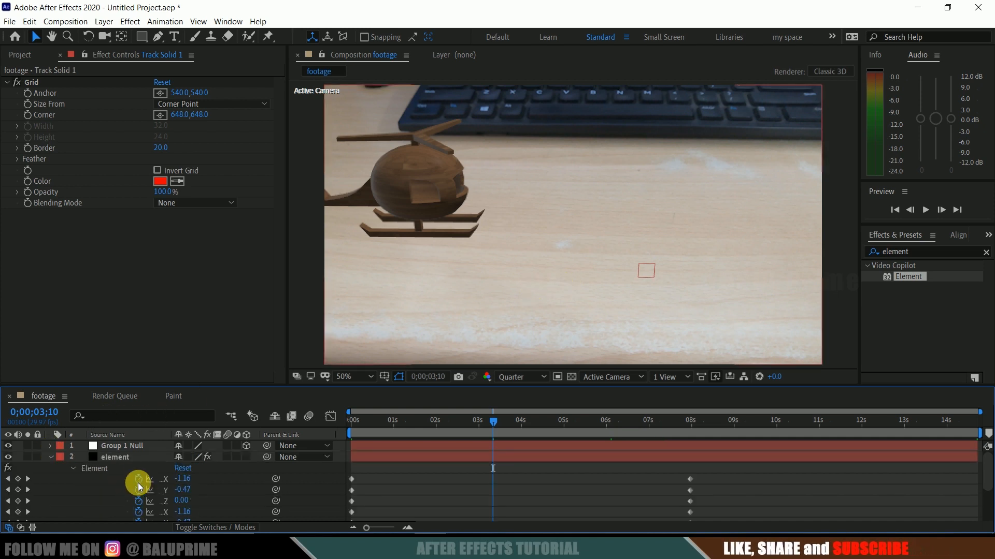
{"action": "left_click", "coordinate": [117, 457]}
{"action": "left_click", "coordinate": [51, 459]}
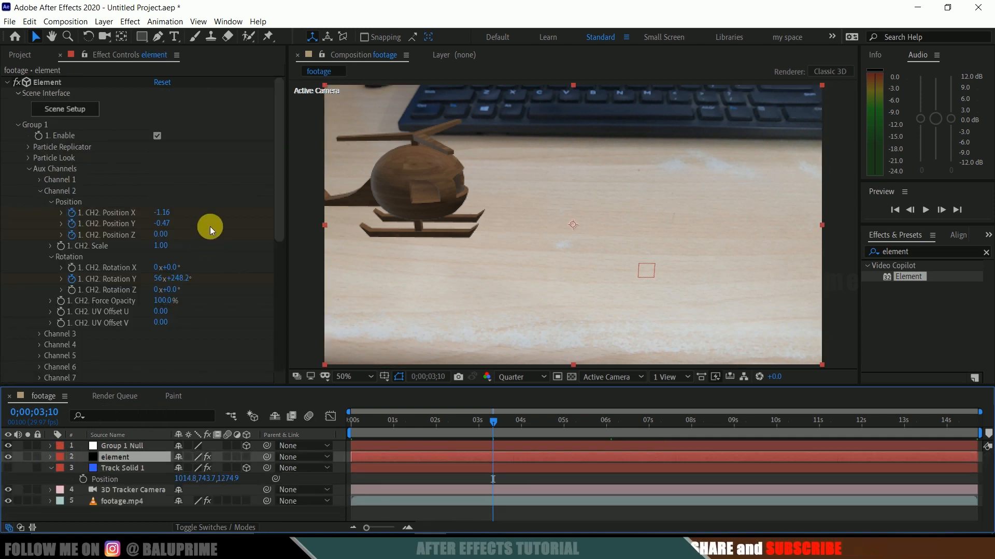
Open the Element effect's Scene Setup and create a plane model in the helicopter's group
{"action": "left_click", "coordinate": [71, 112]}
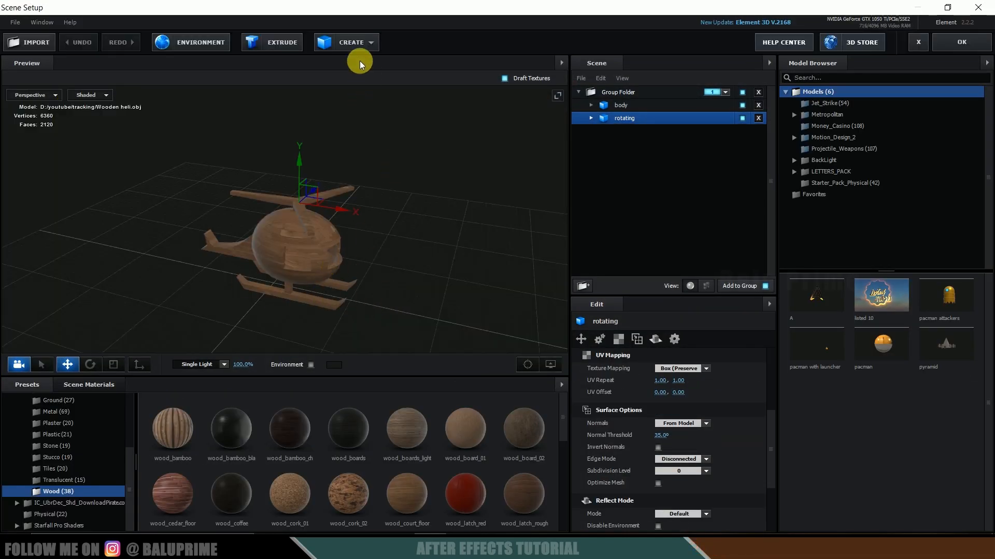
{"action": "left_click", "coordinate": [354, 42]}
{"action": "left_click", "coordinate": [484, 68]}
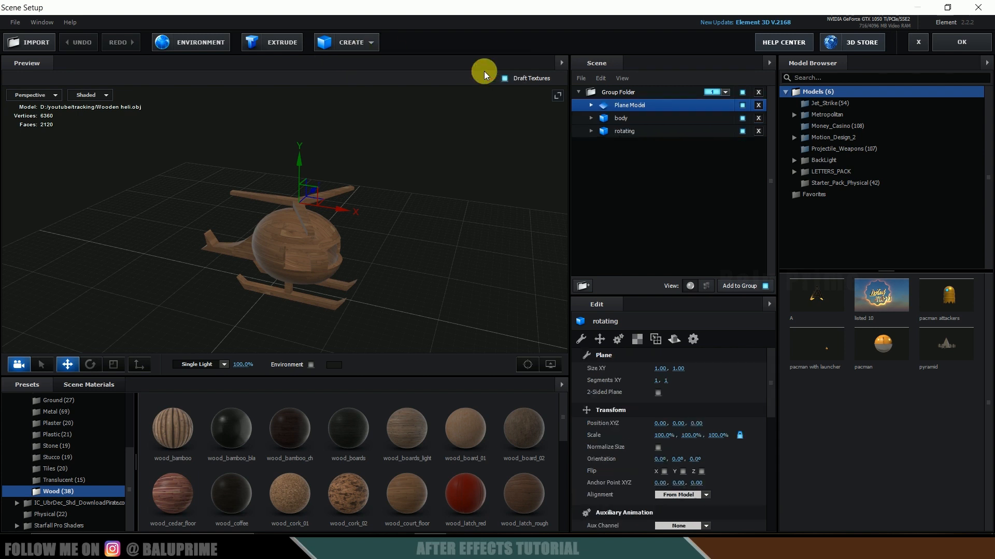
Set the plane model's Size XY to 25 by 25
{"action": "left_click", "coordinate": [661, 370]}
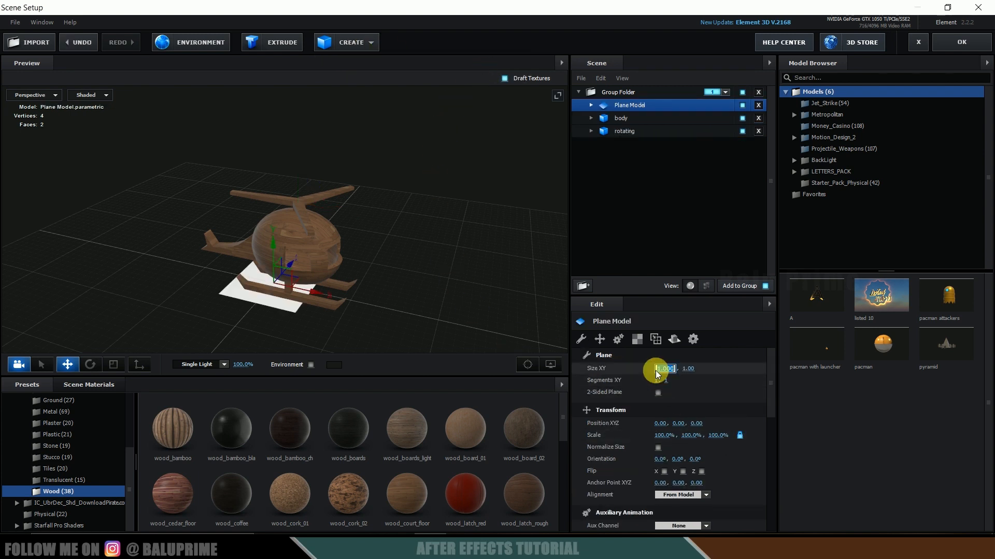
{"action": "type", "text": "50"}
{"action": "key", "text": "Return"}
{"action": "left_click", "coordinate": [655, 369]}
{"action": "type", "text": "25"}
{"action": "key", "text": "Return"}
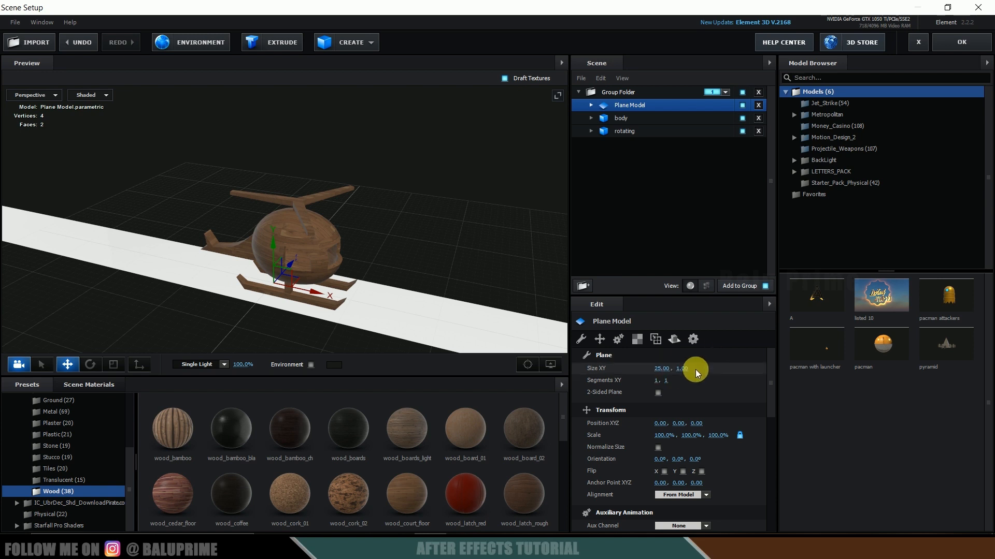
{"action": "left_click", "coordinate": [687, 369]}
{"action": "type", "text": "25"}
{"action": "key", "text": "Return"}
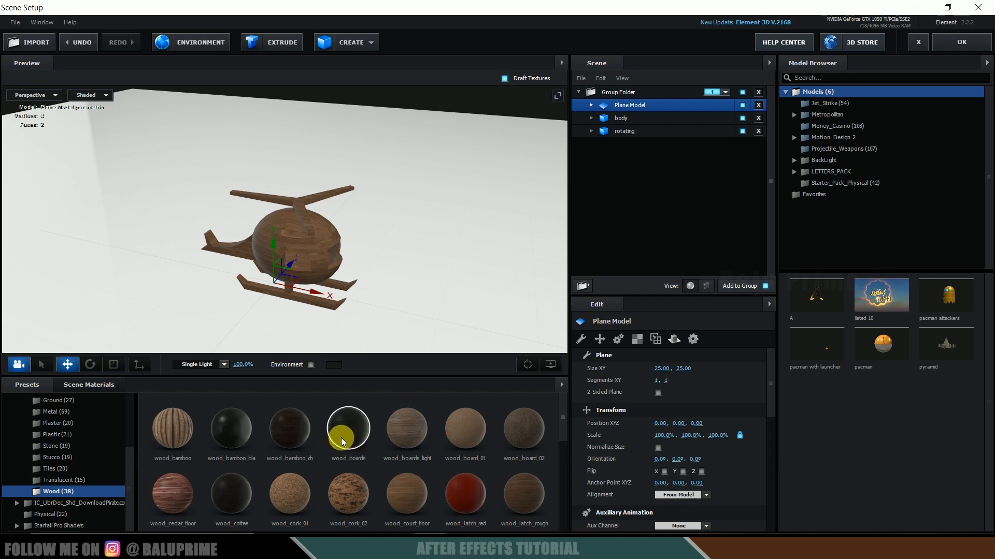
Apply the Chrome material from the Physical presets to the plane model and reveal it in the scene list
{"action": "left_click", "coordinate": [52, 514]}
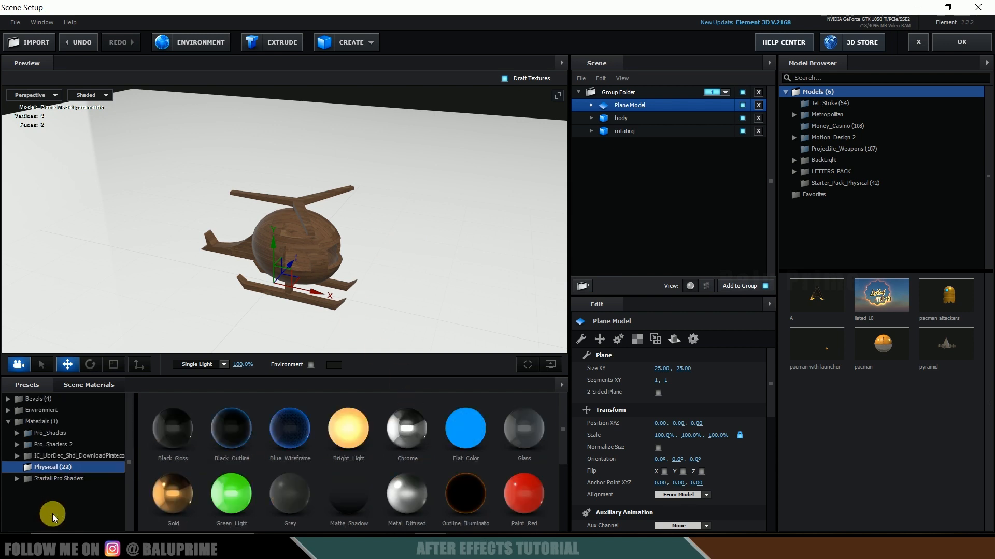
{"action": "left_click_drag", "start_coordinate": [414, 441], "coordinate": [623, 105]}
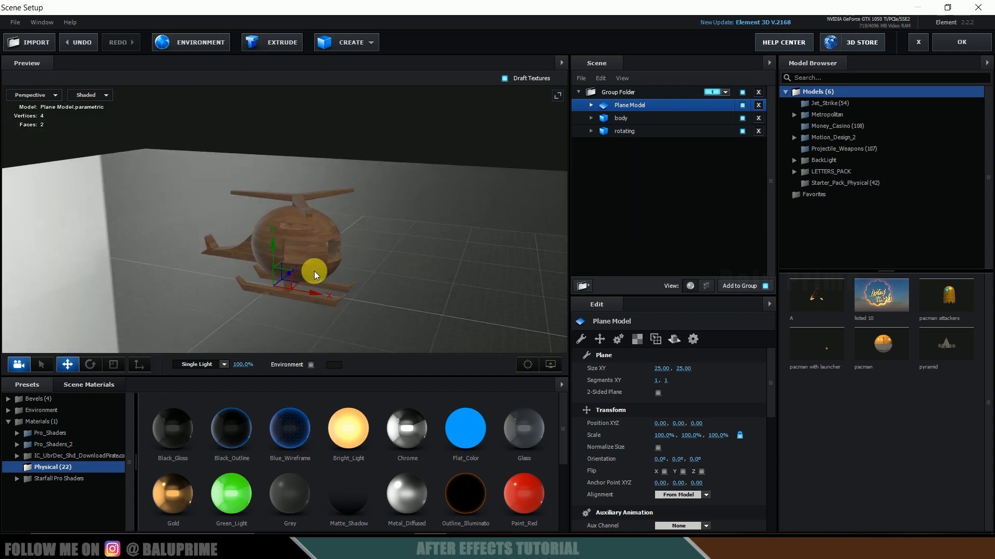
{"action": "left_click", "coordinate": [591, 106]}
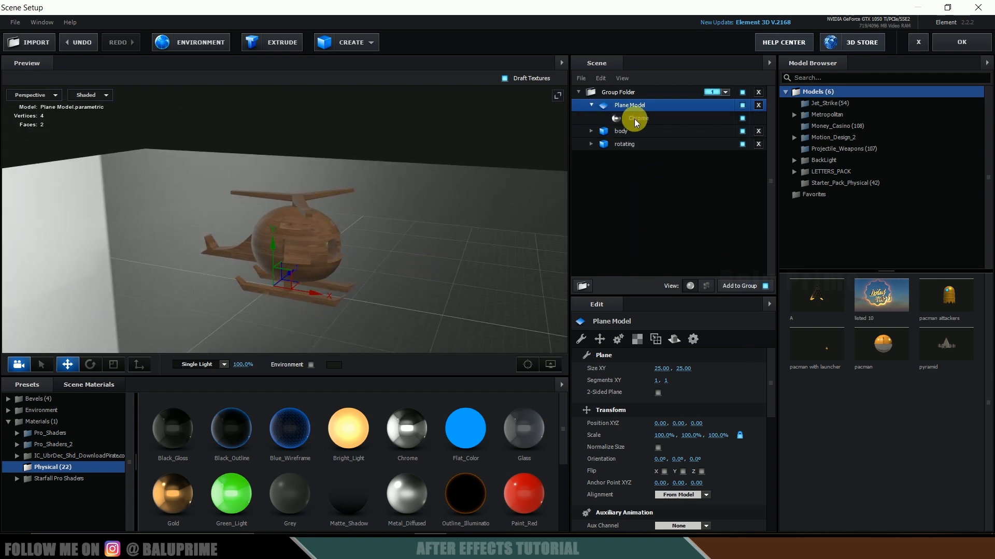
{"action": "left_click", "coordinate": [635, 119]}
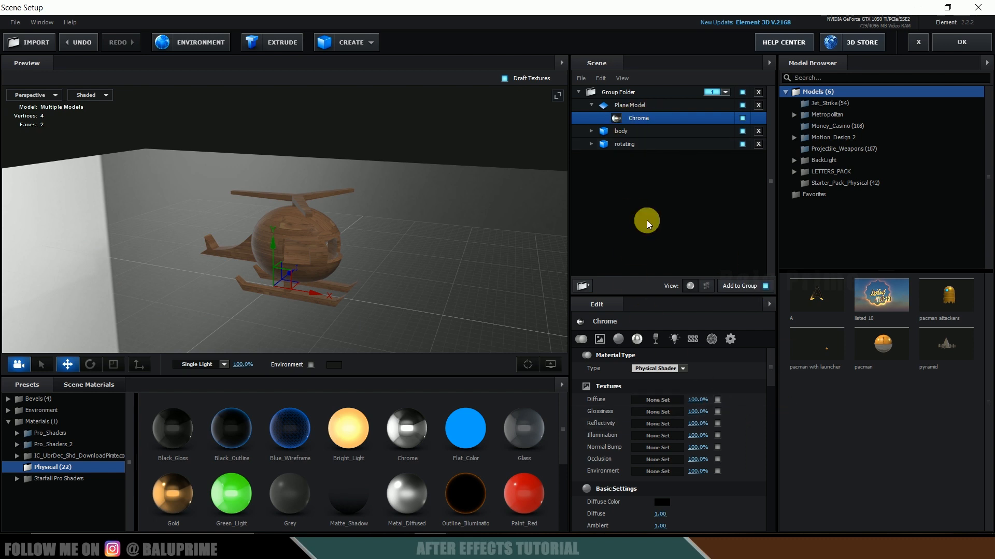
Set the plane model's Reflect Mode to Mirror Surface and check the helicopter's reflection
{"action": "left_click", "coordinate": [630, 106]}
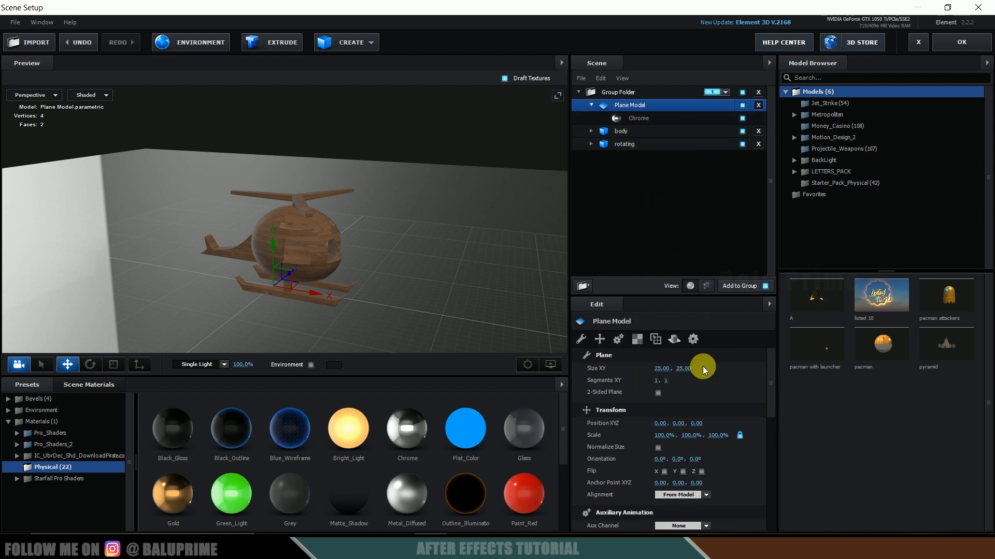
{"action": "left_click", "coordinate": [674, 340]}
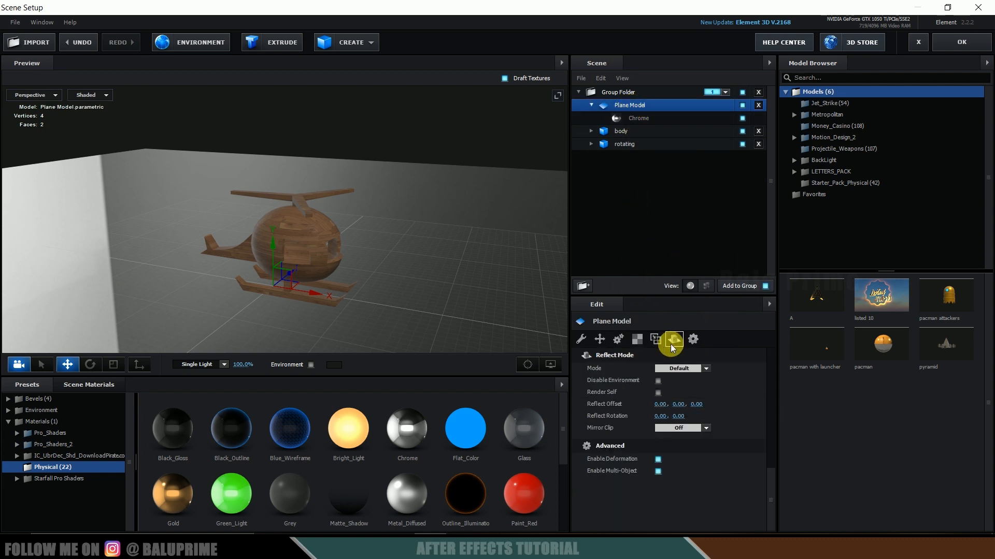
{"action": "left_click", "coordinate": [673, 368]}
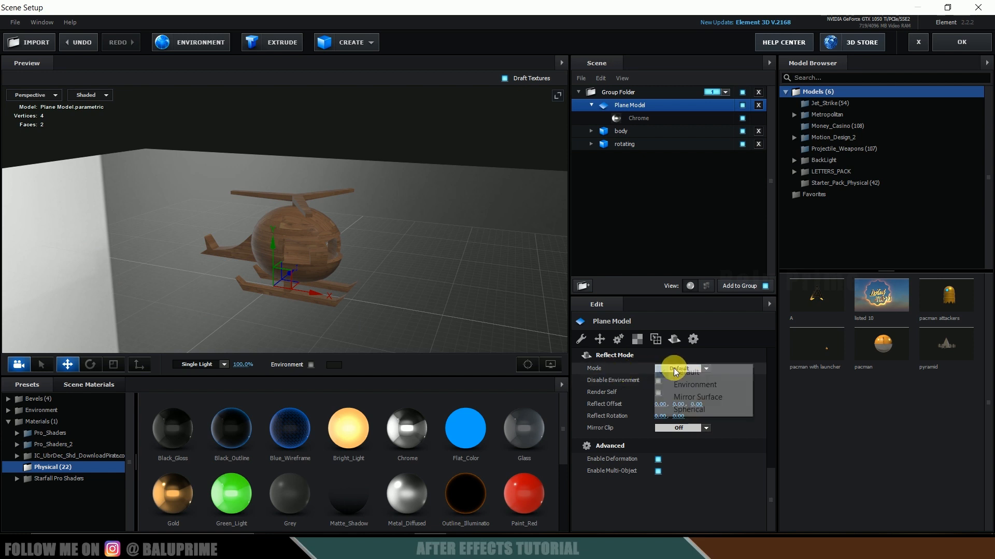
{"action": "left_click", "coordinate": [698, 397]}
{"action": "left_click_drag", "start_coordinate": [471, 276], "coordinate": [466, 226]}
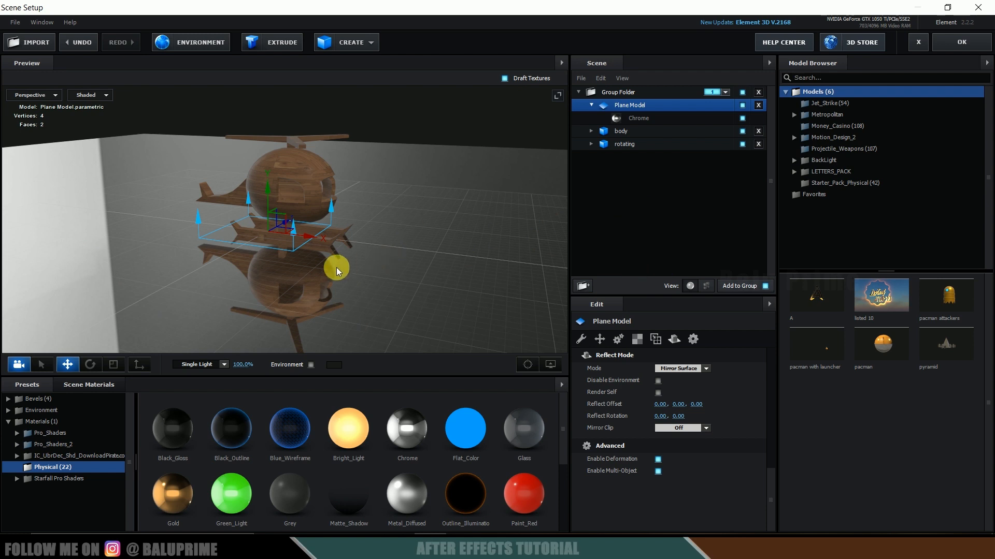
Set the Glossiness of the plane's Chrome material to 75%
{"action": "left_click", "coordinate": [636, 113]}
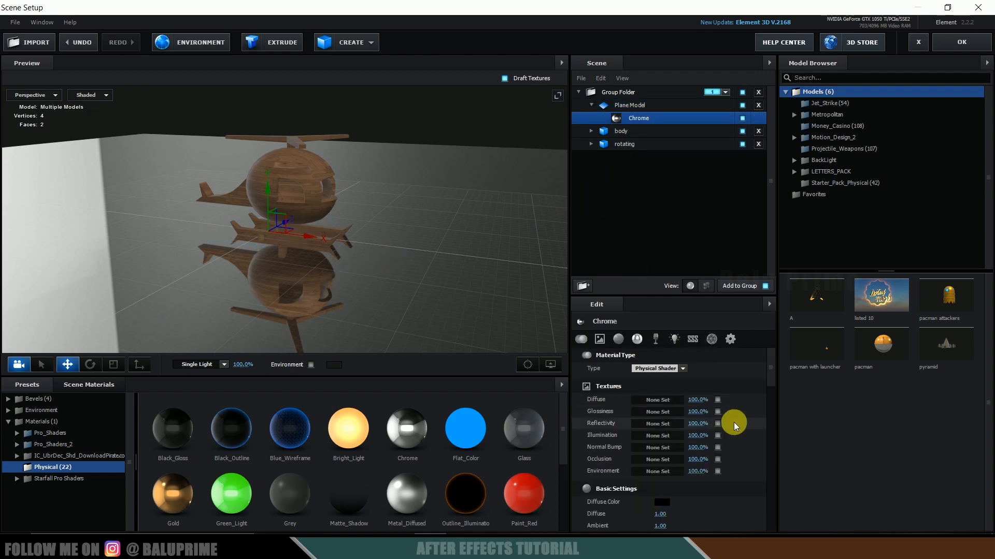
{"action": "scroll", "coordinate": [721, 418], "scroll_direction": "down", "scroll_amount": 3}
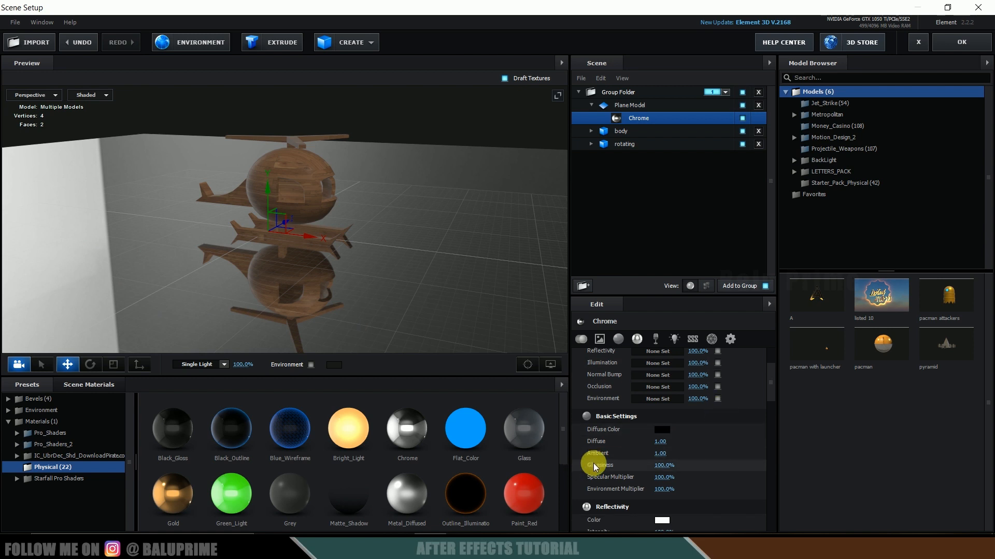
{"action": "left_click", "coordinate": [665, 466]}
{"action": "type", "text": "75"}
{"action": "key", "text": "Return"}
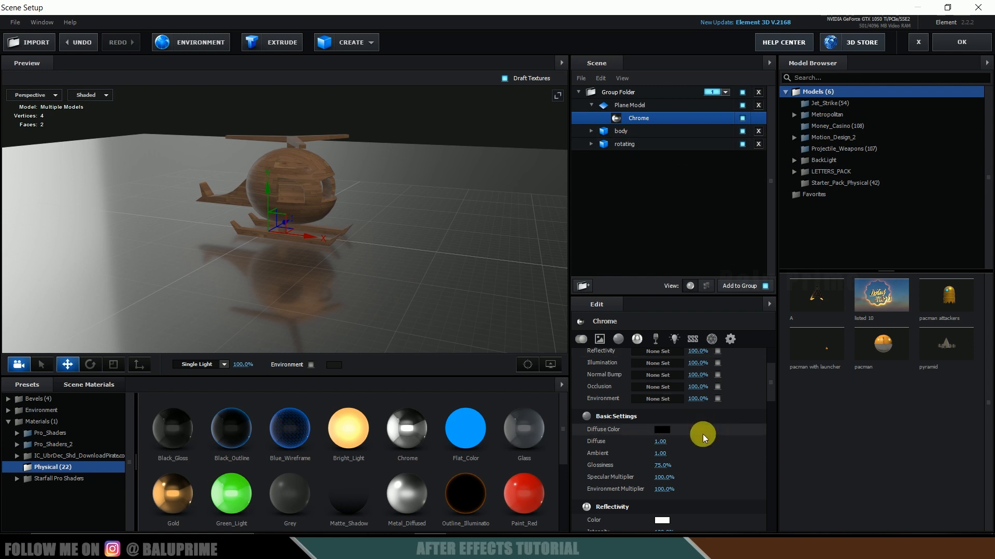
Enable Matte Reflection in the advanced settings of the plane's Chrome material
{"action": "scroll", "coordinate": [703, 440], "scroll_direction": "down", "scroll_amount": 15}
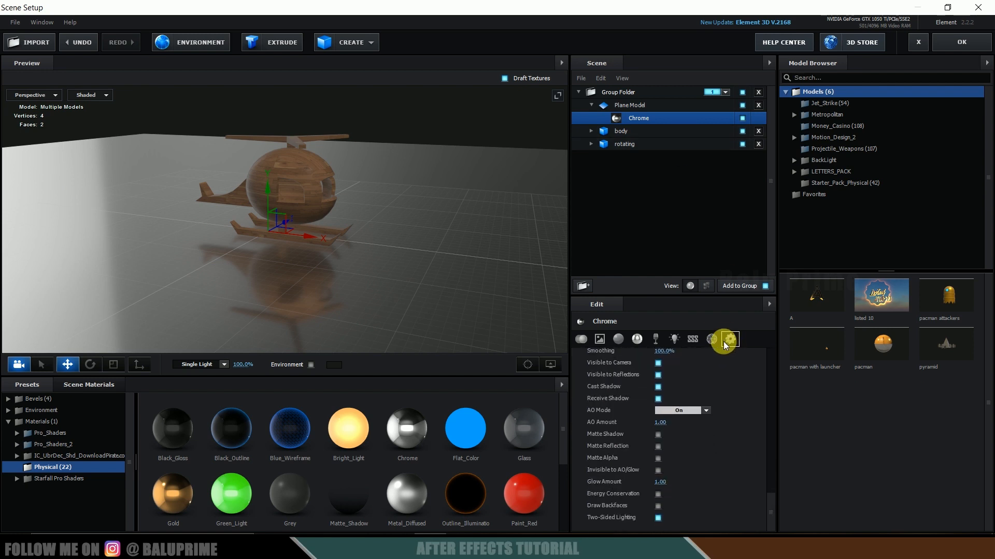
{"action": "scroll", "coordinate": [741, 453], "scroll_direction": "up", "scroll_amount": 3}
{"action": "scroll", "coordinate": [743, 455], "scroll_direction": "down", "scroll_amount": 2}
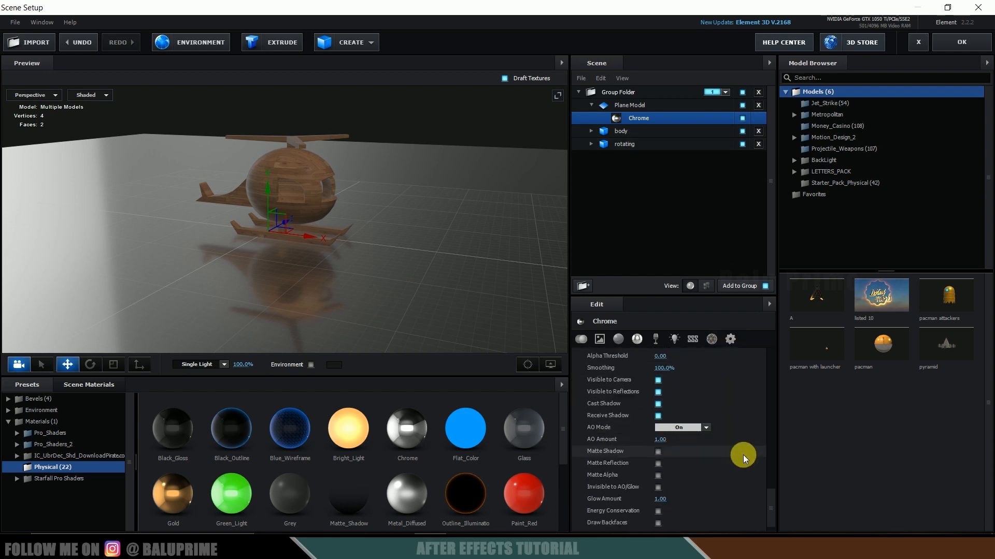
{"action": "left_click", "coordinate": [658, 464]}
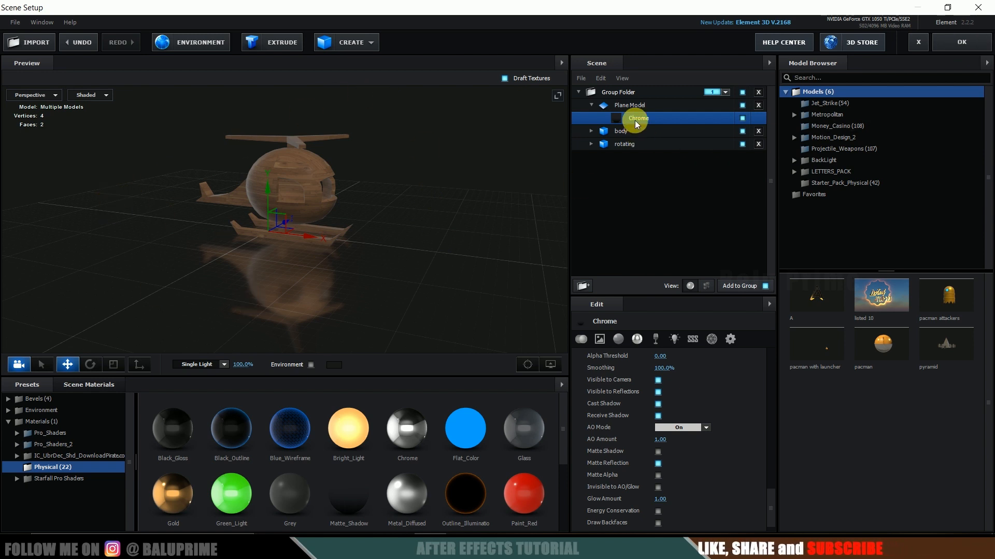
Assign the plane model to auxiliary animation Channel 3
{"action": "left_click", "coordinate": [630, 106]}
{"action": "right_click", "coordinate": [630, 107]}
{"action": "mouse_move", "coordinate": [710, 213]}
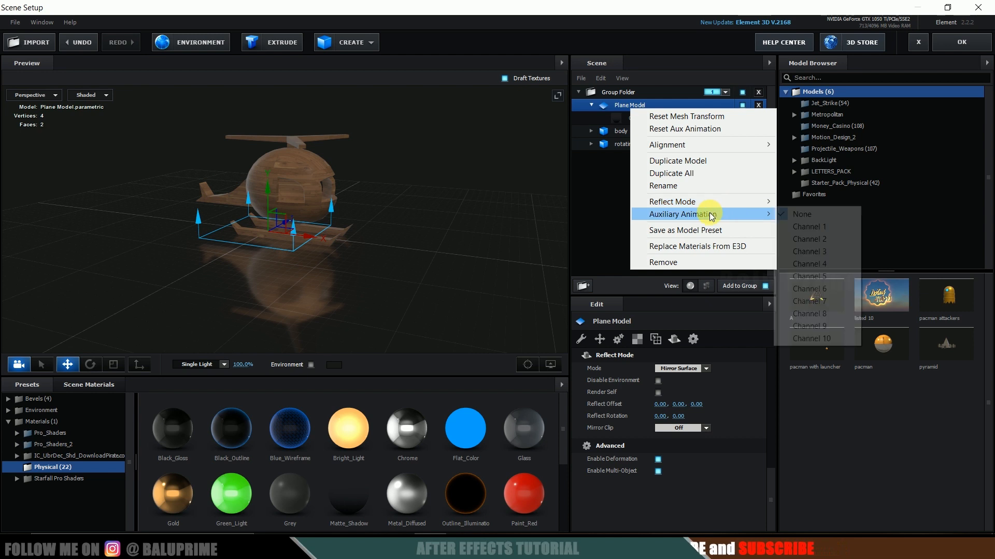
{"action": "left_click", "coordinate": [810, 252]}
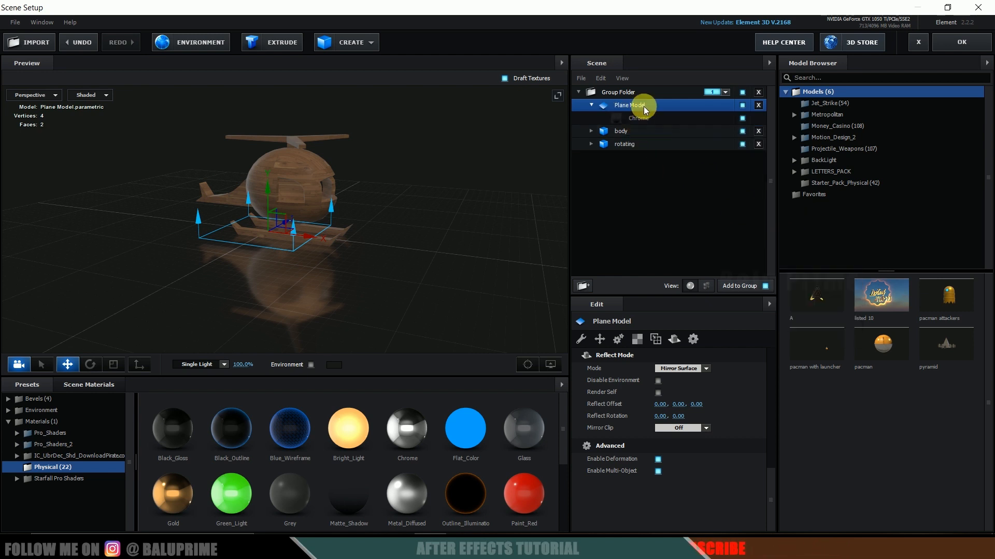
Apply the scene changes, preview the helicopter's reflection on the desk, and return to the first frame
{"action": "left_click", "coordinate": [972, 45]}
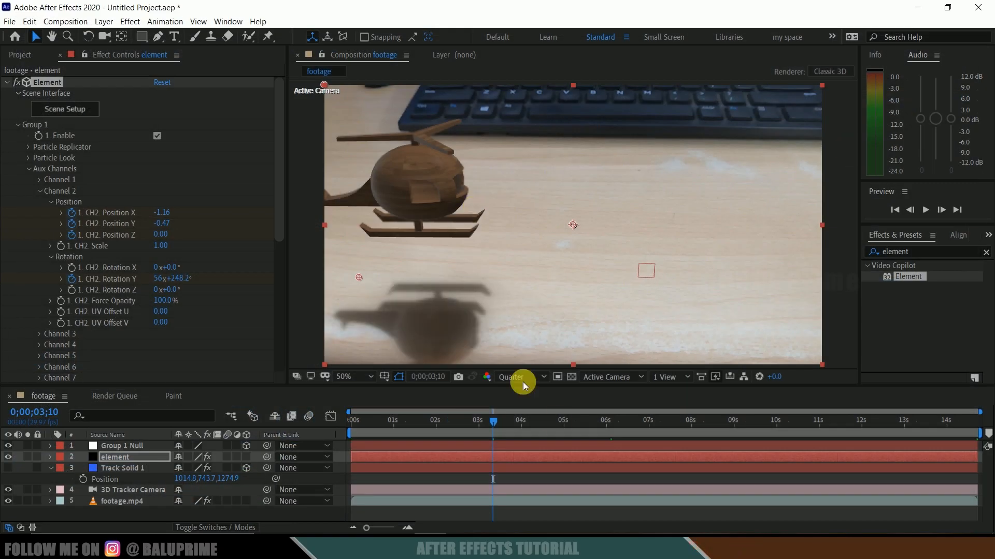
{"action": "key", "text": "space"}
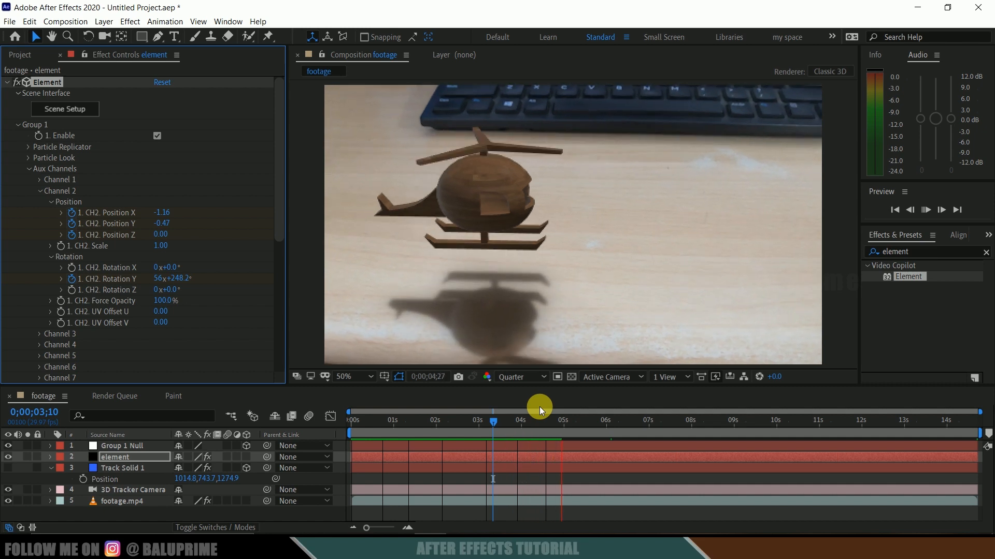
{"action": "key", "text": "space"}
{"action": "left_click_drag", "start_coordinate": [494, 424], "coordinate": [281, 444]}
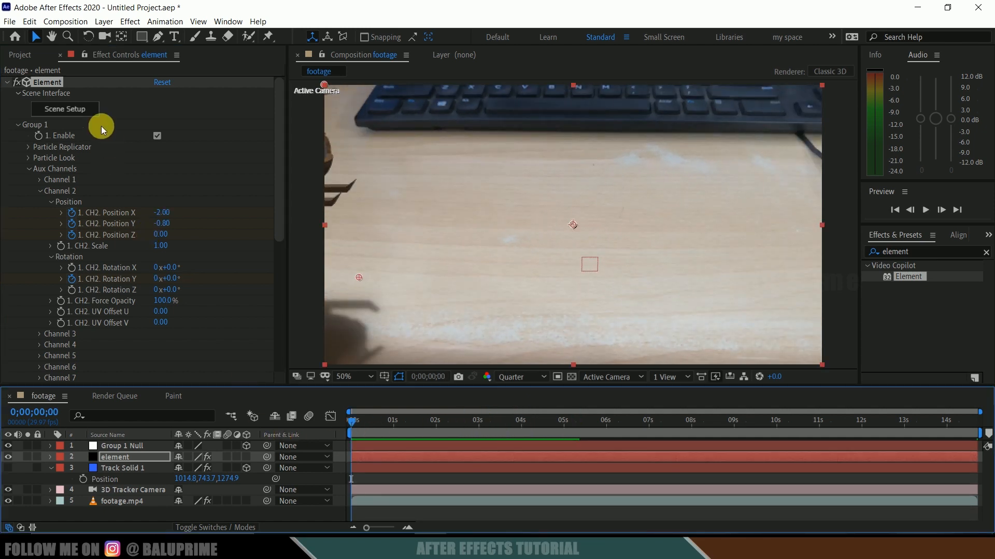
Reopen Scene Setup, try the Matte_Shadow material on the plane model, and replace it with the Chrome preset
{"action": "left_click", "coordinate": [77, 111]}
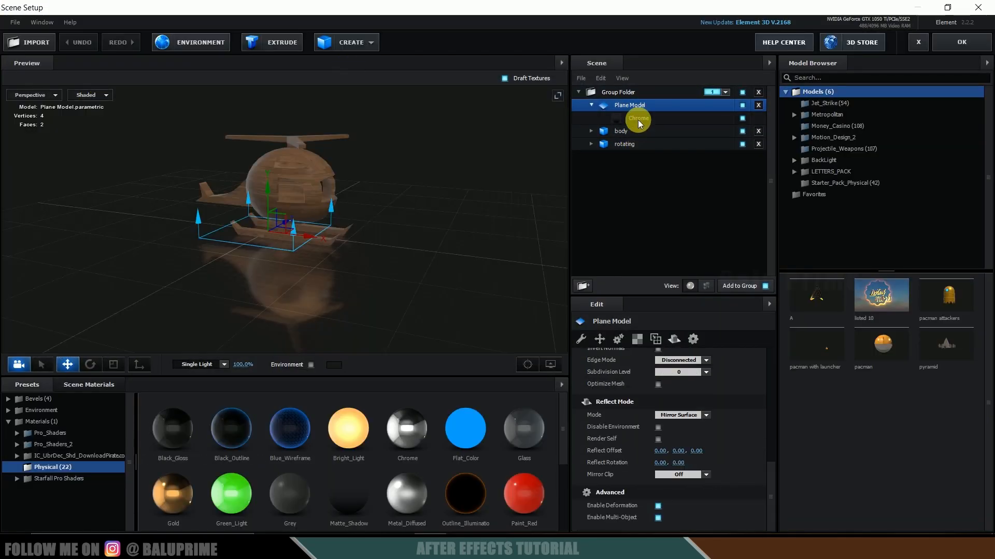
{"action": "left_click", "coordinate": [638, 120]}
{"action": "left_click_drag", "start_coordinate": [356, 503], "coordinate": [632, 120]}
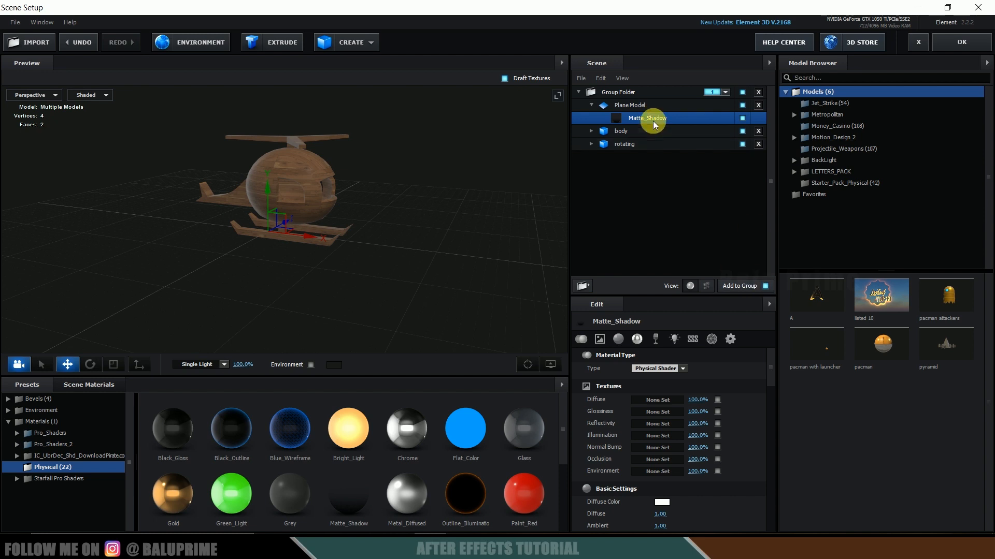
{"action": "left_click_drag", "start_coordinate": [406, 426], "coordinate": [635, 117]}
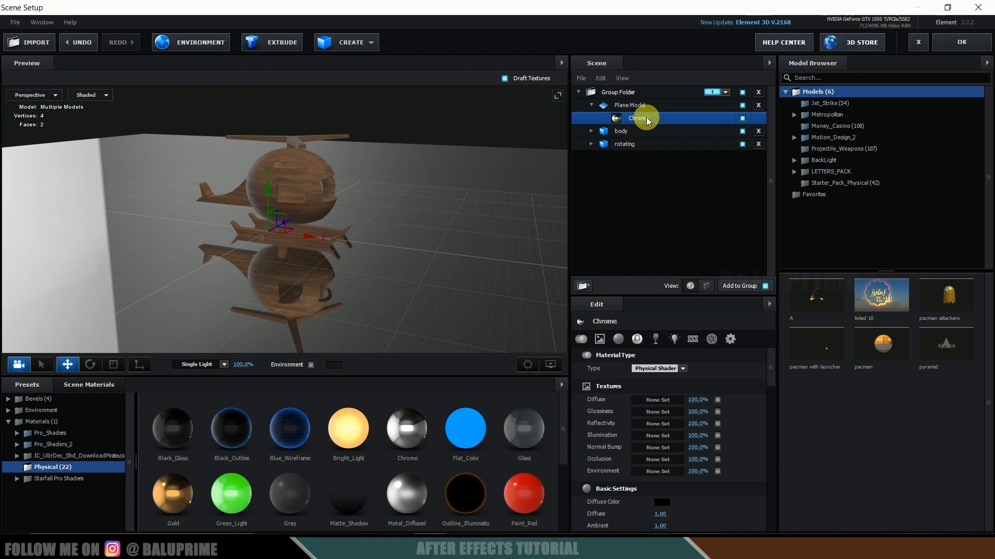
Enable Matte Shadow in the advanced settings of the plane's Chrome material and apply the scene changes
{"action": "left_click", "coordinate": [728, 339]}
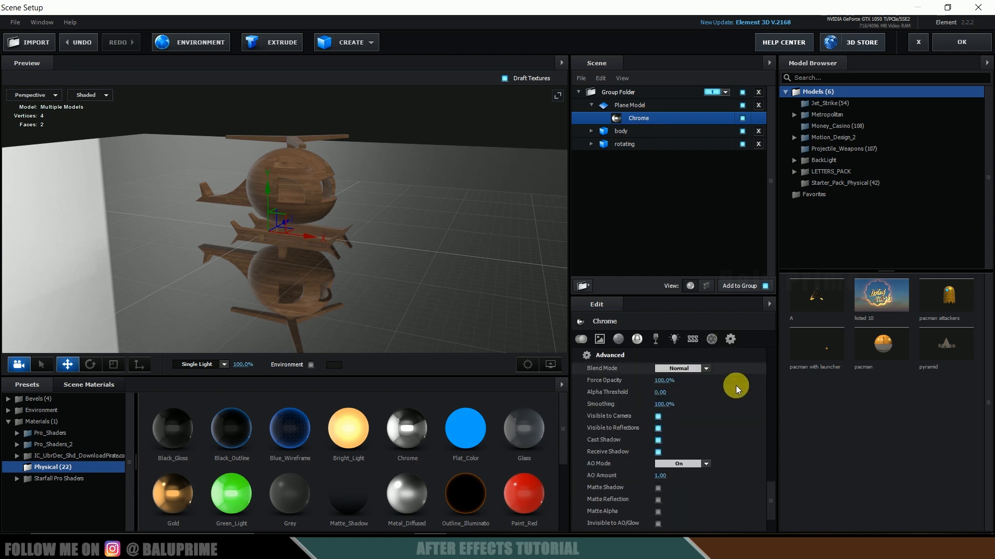
{"action": "scroll", "coordinate": [739, 415], "scroll_direction": "down", "scroll_amount": 3}
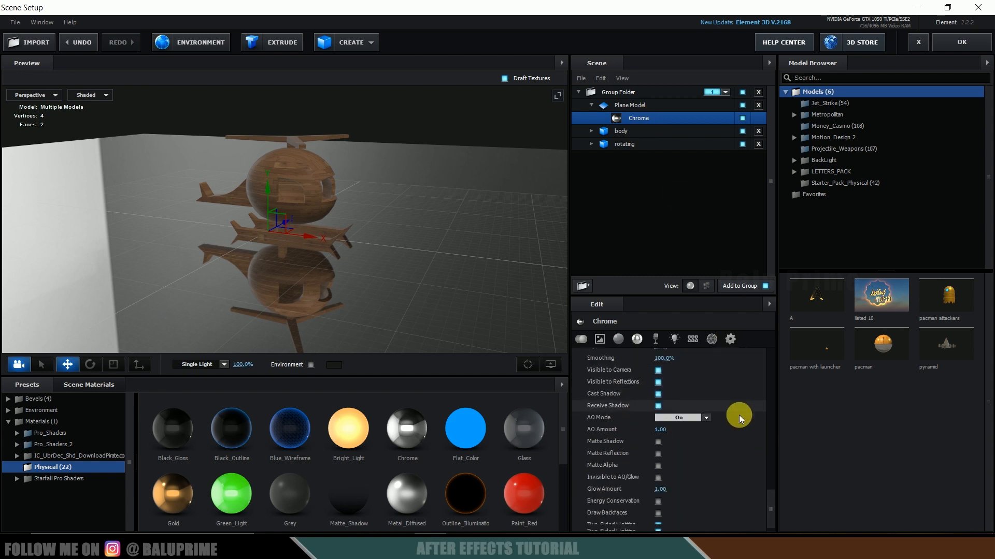
{"action": "left_click", "coordinate": [658, 435]}
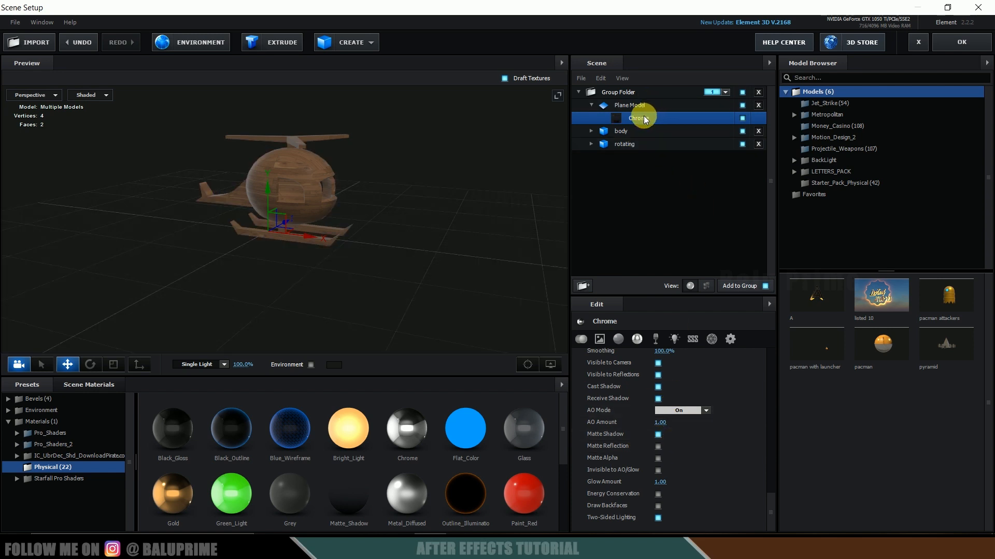
{"action": "left_click", "coordinate": [961, 42]}
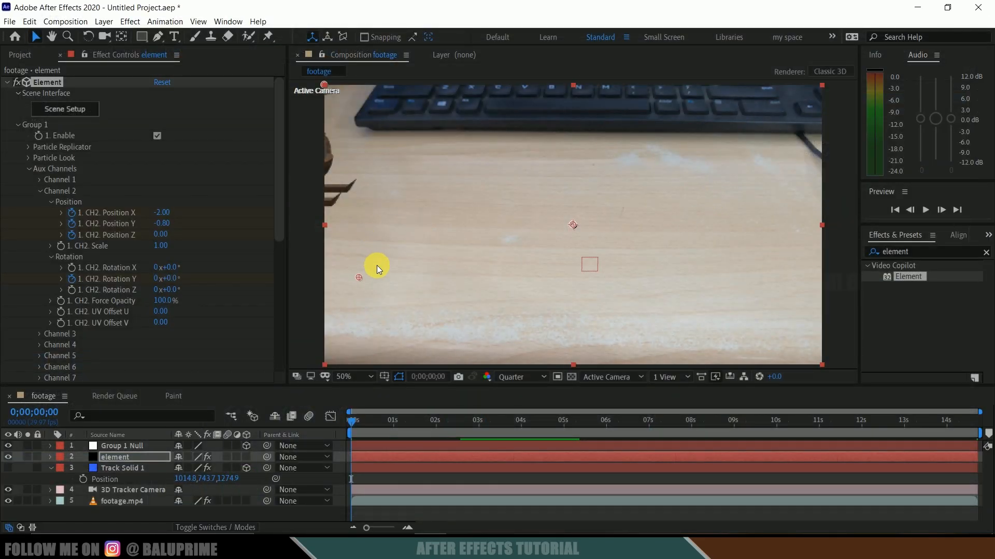
At about 0;00;04;12, add a white spot light with 200% intensity and Casts Shadows enabled
{"action": "left_click", "coordinate": [537, 425]}
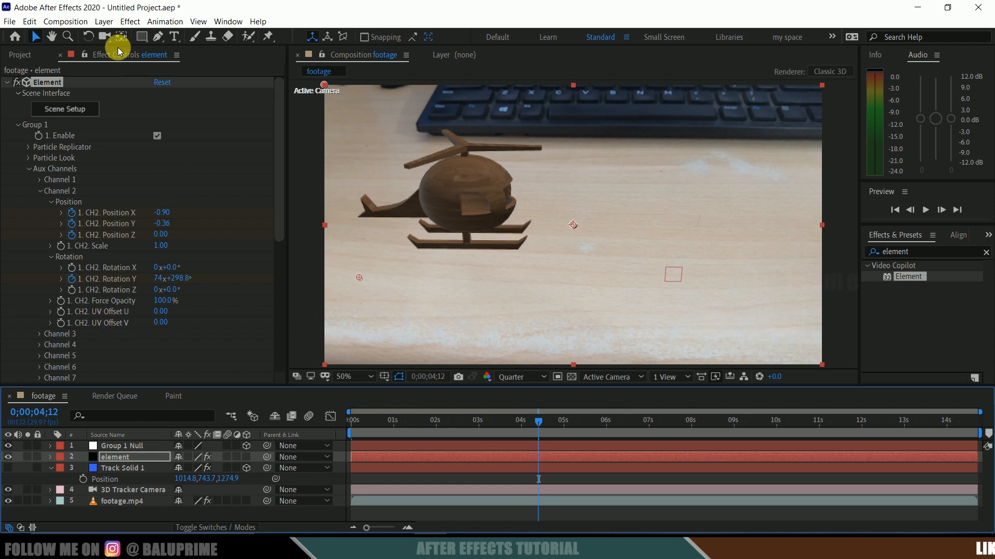
{"action": "left_click", "coordinate": [103, 21]}
{"action": "mouse_move", "coordinate": [113, 36]}
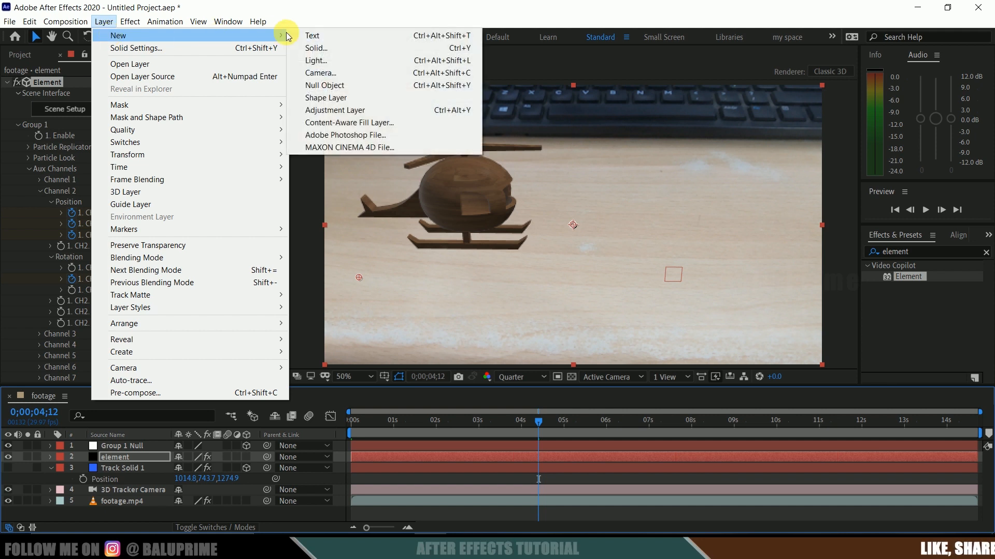
{"action": "left_click", "coordinate": [311, 62]}
{"action": "left_click", "coordinate": [854, 177]}
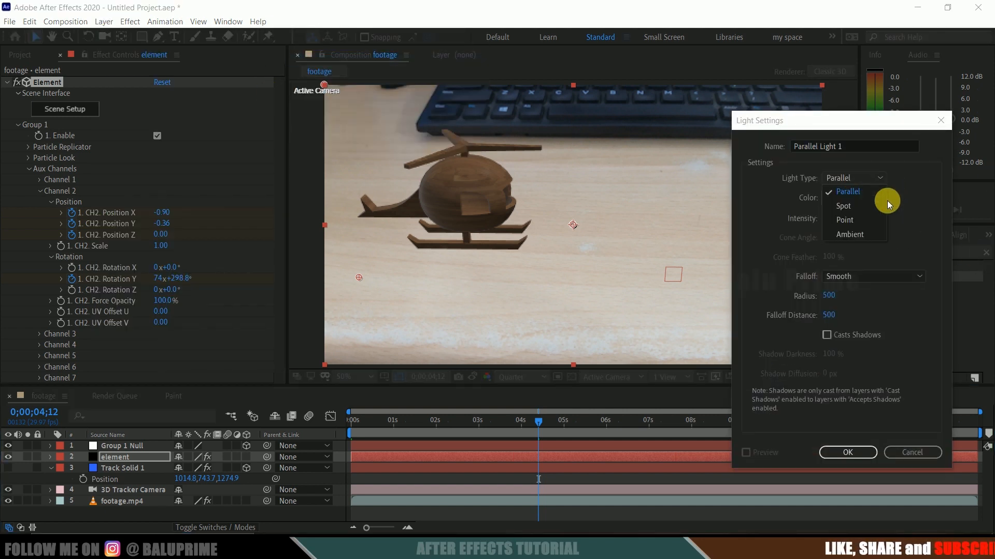
{"action": "left_click", "coordinate": [863, 207]}
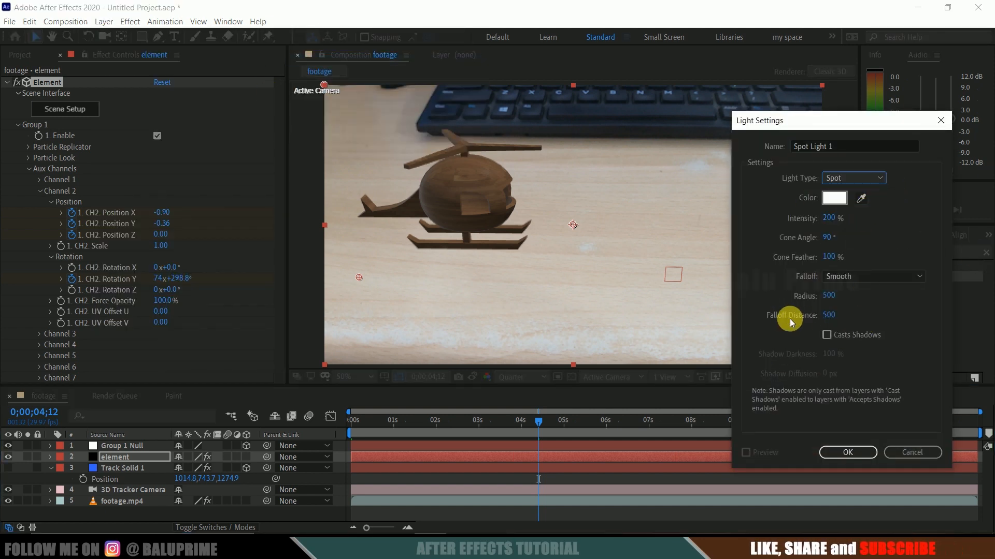
{"action": "left_click", "coordinate": [832, 336]}
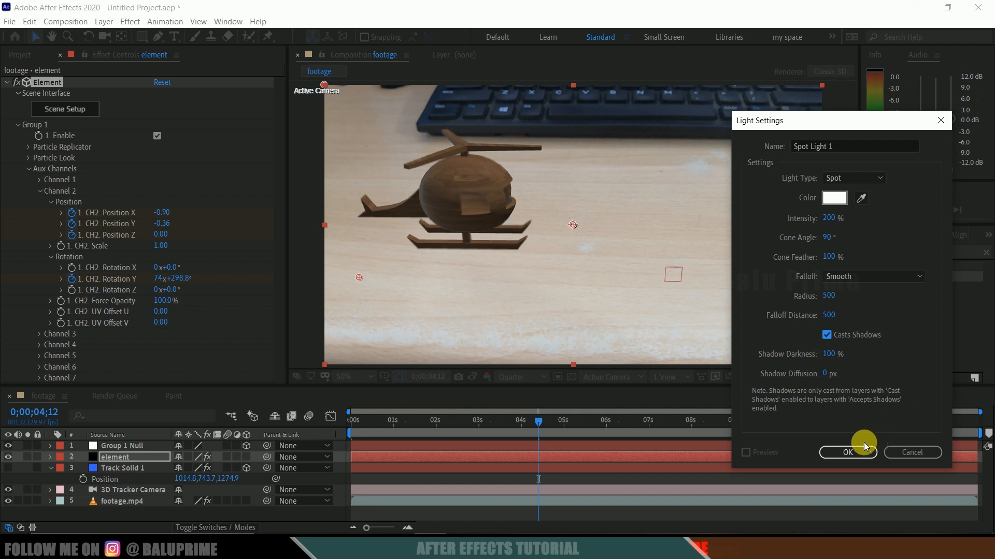
{"action": "left_click", "coordinate": [841, 453]}
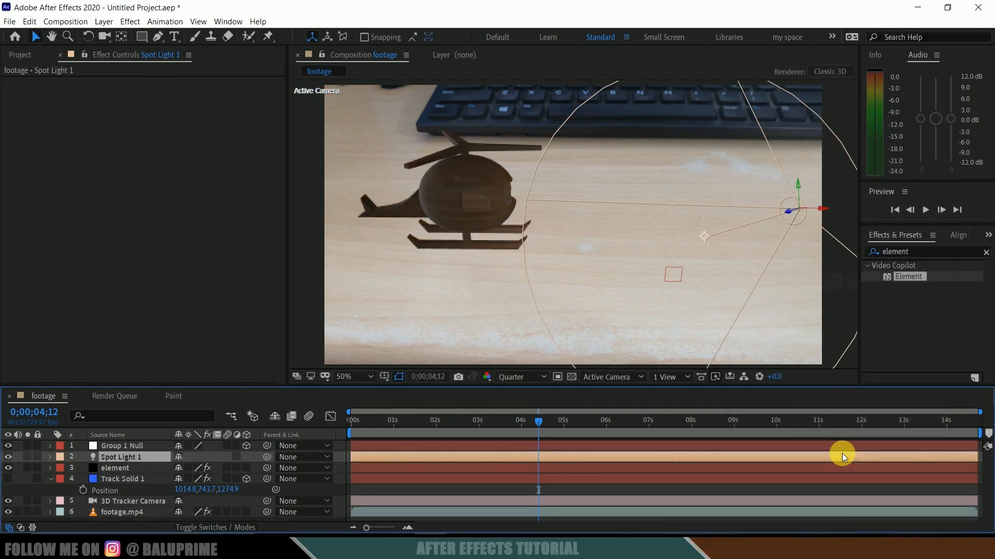
Raise the spot light up to the keyboard and aim its point of interest near the helicopter
{"action": "left_click_drag", "start_coordinate": [704, 236], "coordinate": [689, 273]}
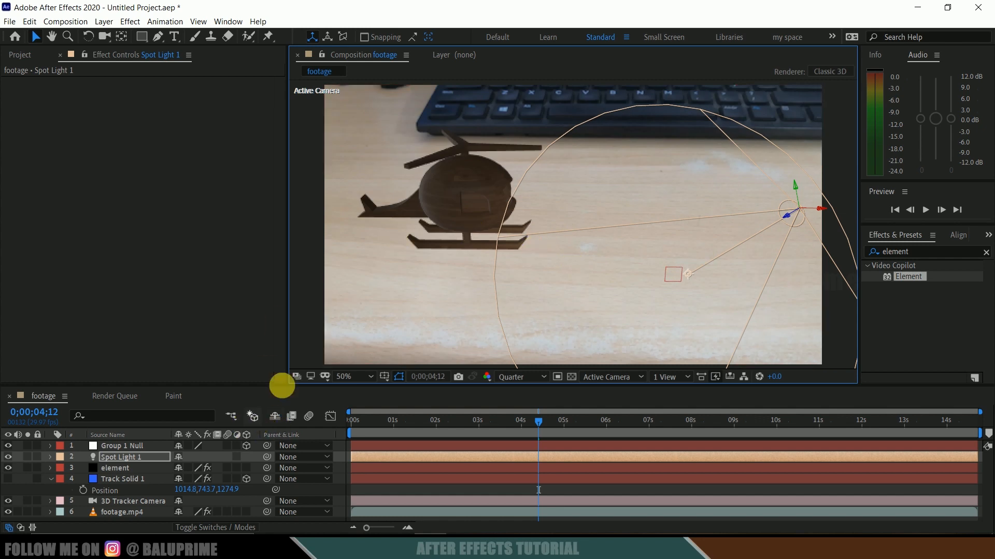
{"action": "left_click_drag", "start_coordinate": [790, 206], "coordinate": [788, 100]}
{"action": "left_click_drag", "start_coordinate": [677, 189], "coordinate": [582, 199]}
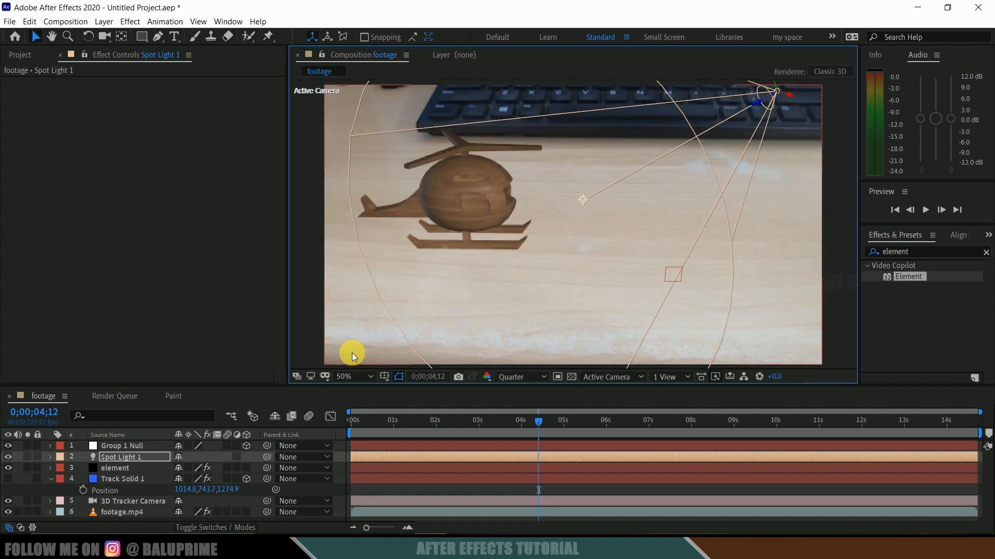
Enable shadows in the element layer's render settings and set Shadow Samples to 12
{"action": "left_click", "coordinate": [114, 468]}
{"action": "scroll", "coordinate": [105, 307], "scroll_direction": "down", "scroll_amount": 8}
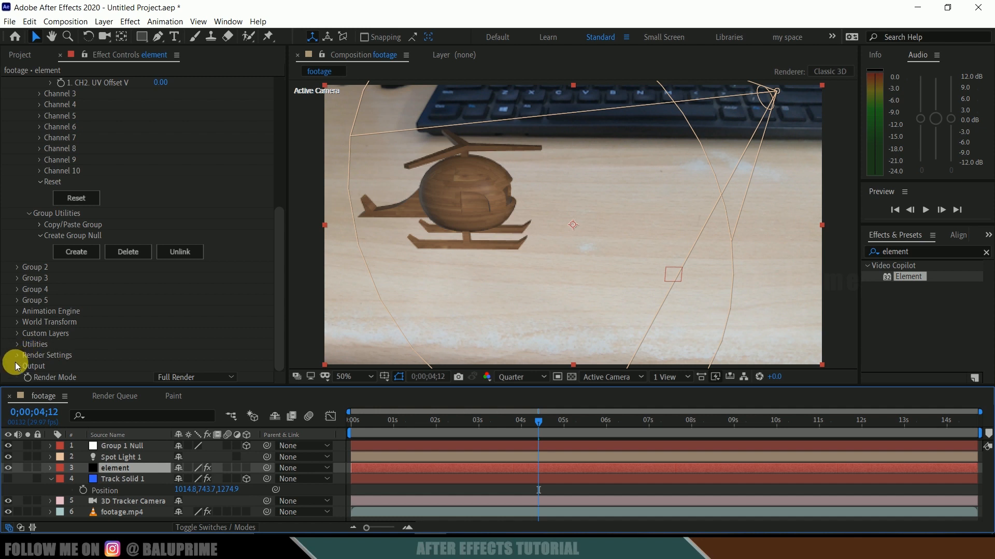
{"action": "left_click", "coordinate": [17, 355]}
{"action": "scroll", "coordinate": [45, 343], "scroll_direction": "down", "scroll_amount": 8}
{"action": "scroll", "coordinate": [73, 291], "scroll_direction": "up", "scroll_amount": 2}
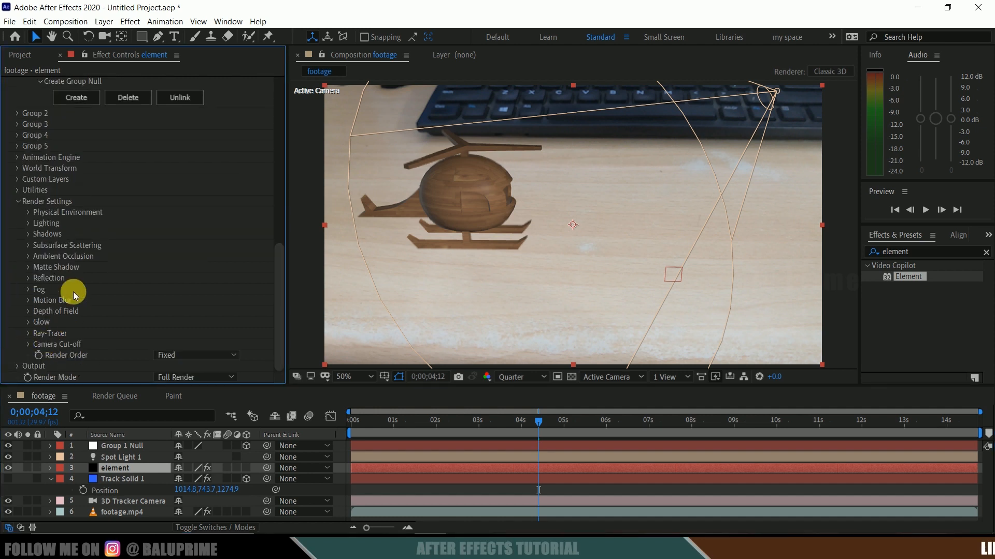
{"action": "left_click", "coordinate": [28, 235]}
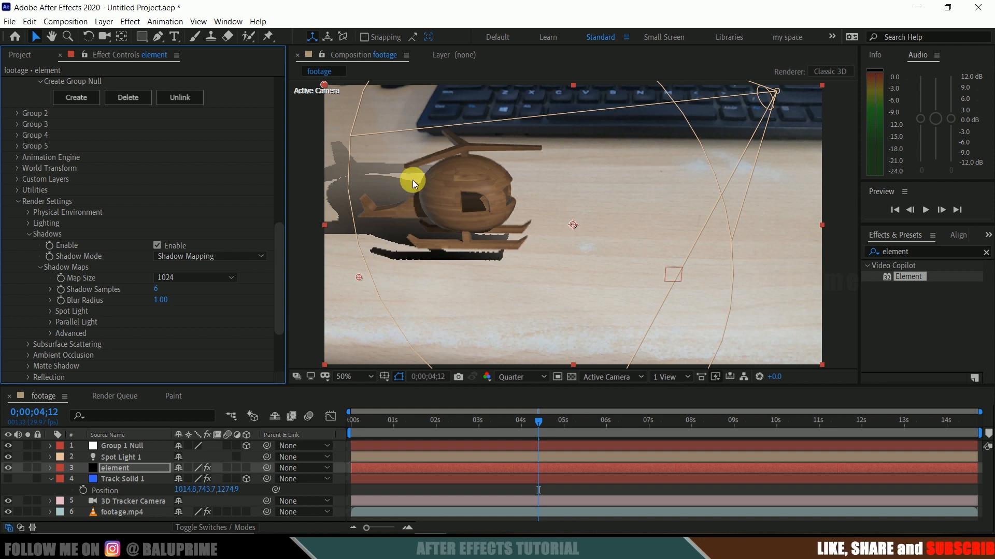
{"action": "left_click", "coordinate": [158, 291]}
{"action": "type", "text": "12"}
{"action": "key", "text": "Return"}
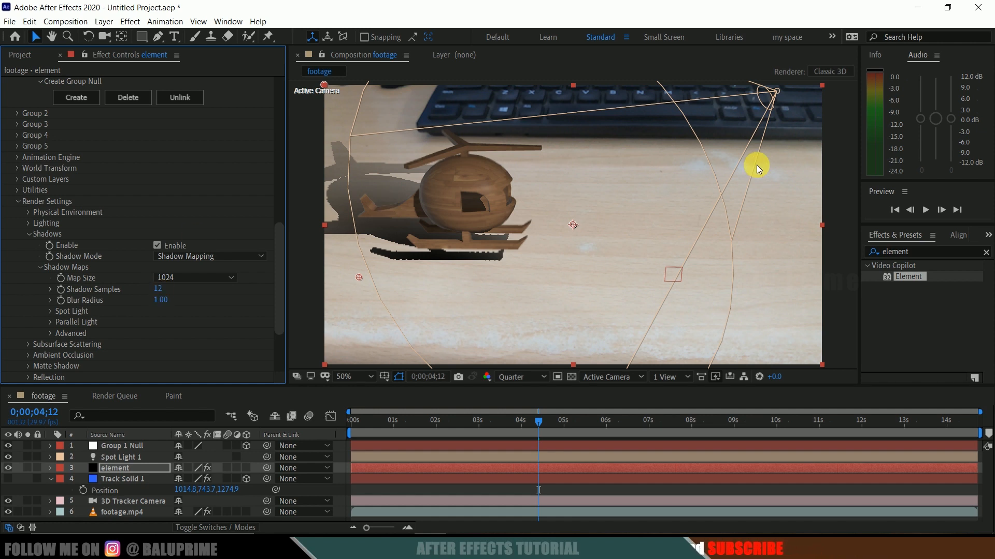
Shift the spot light's point of interest slightly down toward the desk and set its Shadow Darkness to 35%
{"action": "left_click", "coordinate": [113, 459]}
{"action": "left_click_drag", "start_coordinate": [582, 200], "coordinate": [560, 225]}
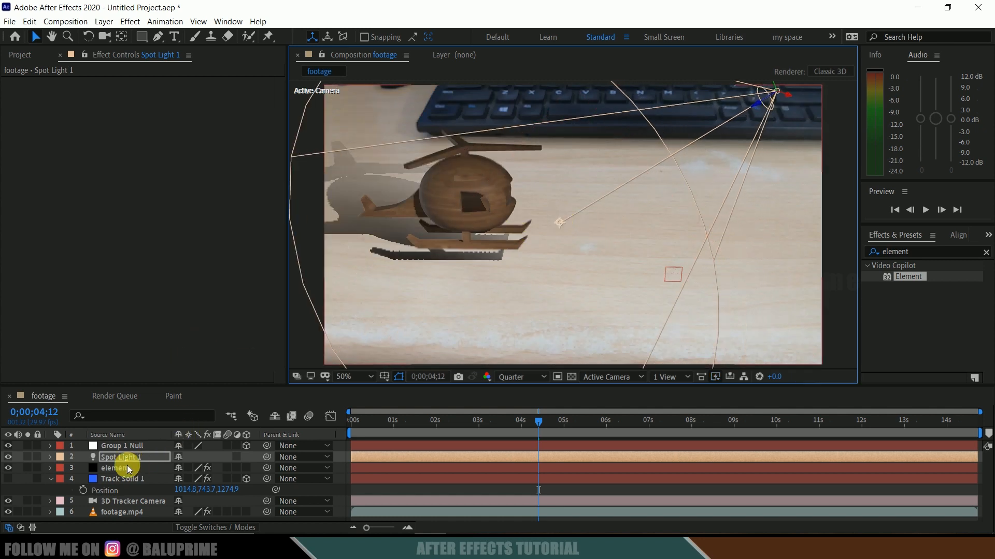
{"action": "left_click", "coordinate": [50, 458]}
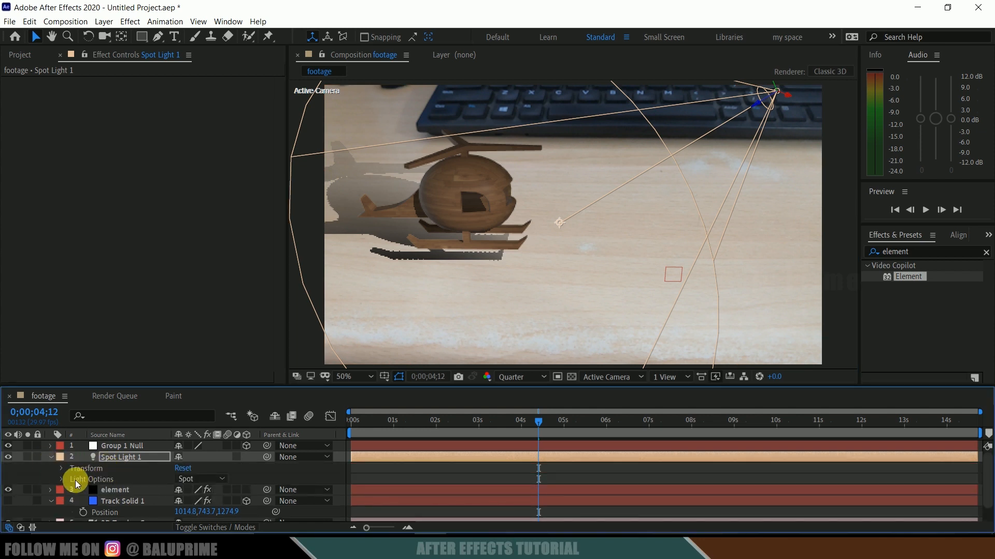
{"action": "left_click", "coordinate": [61, 480]}
{"action": "scroll", "coordinate": [66, 484], "scroll_direction": "down", "scroll_amount": 3}
{"action": "scroll", "coordinate": [167, 489], "scroll_direction": "down", "scroll_amount": 2}
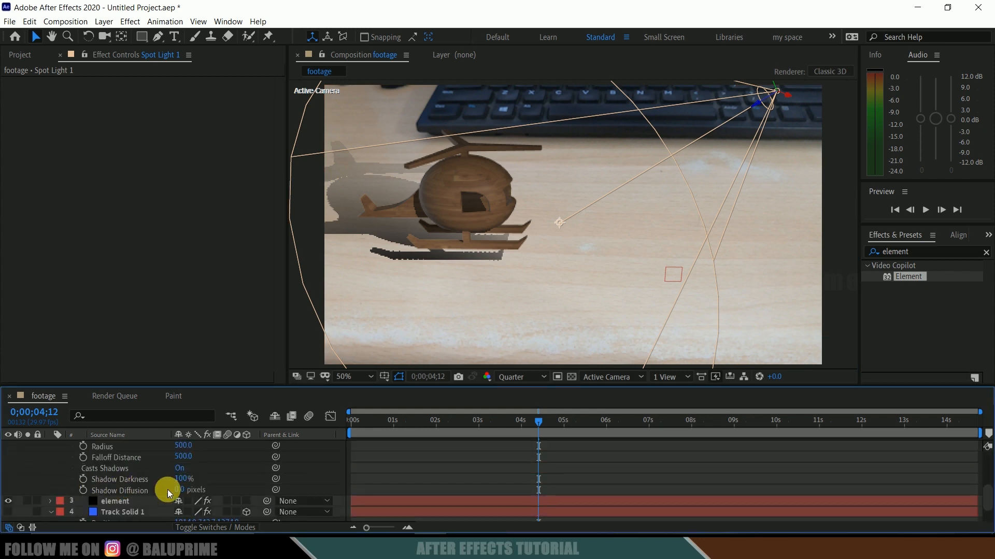
{"action": "left_click", "coordinate": [184, 478]}
{"action": "type", "text": "35"}
{"action": "key", "text": "Return"}
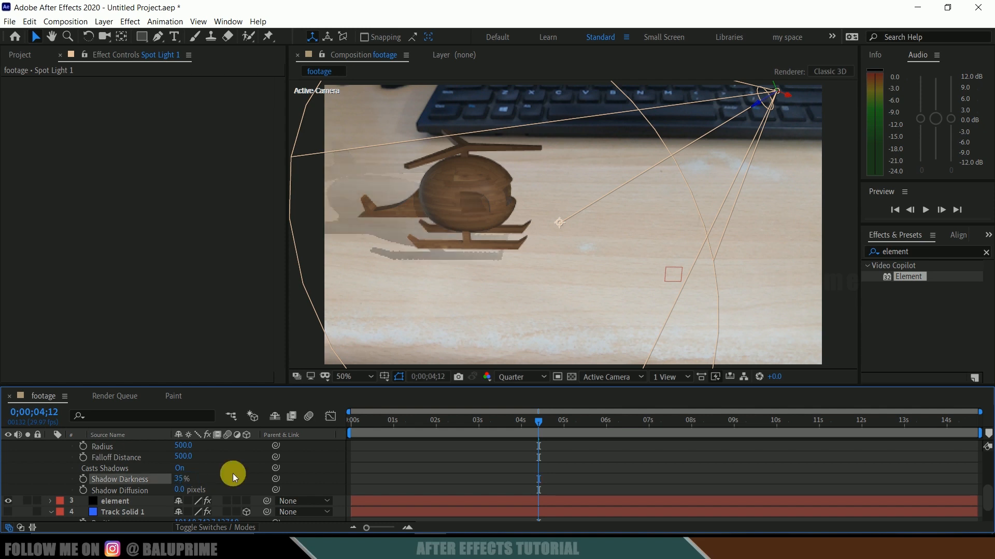
Set the spot light's Shadow Darkness to 45% and its Shadow Diffusion to 150 pixels
{"action": "left_click", "coordinate": [184, 481]}
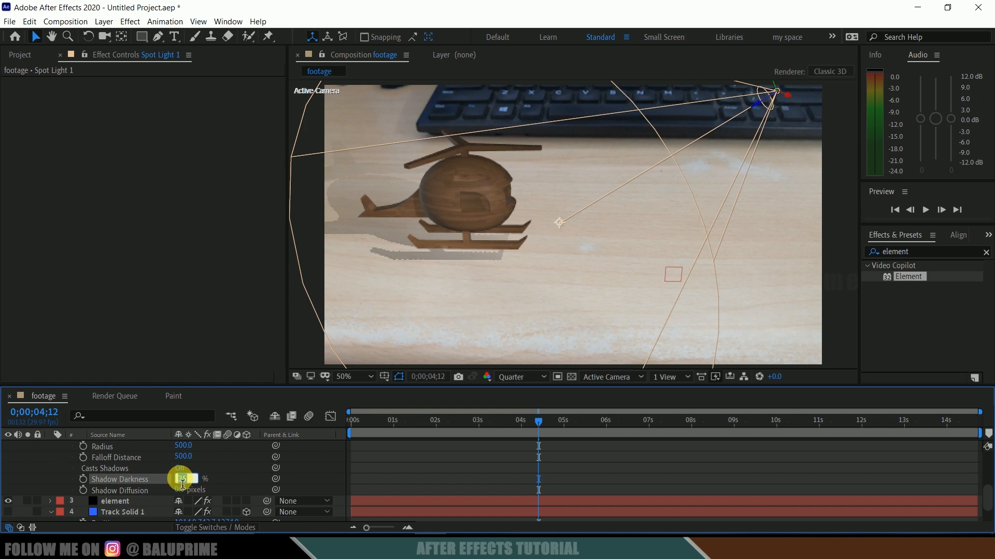
{"action": "type", "text": "45"}
{"action": "key", "text": "Return"}
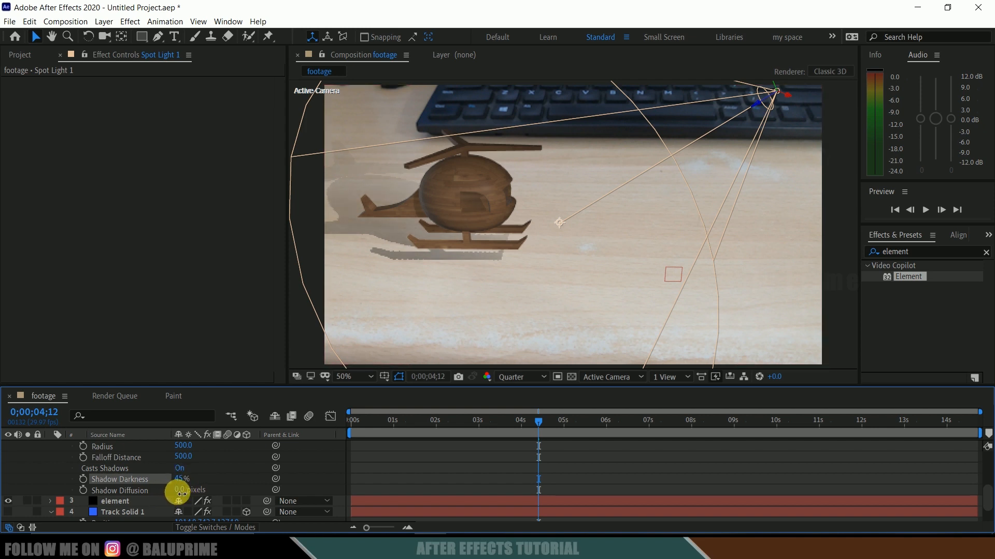
{"action": "left_click", "coordinate": [180, 491]}
{"action": "type", "text": "50"}
{"action": "key", "text": "Return"}
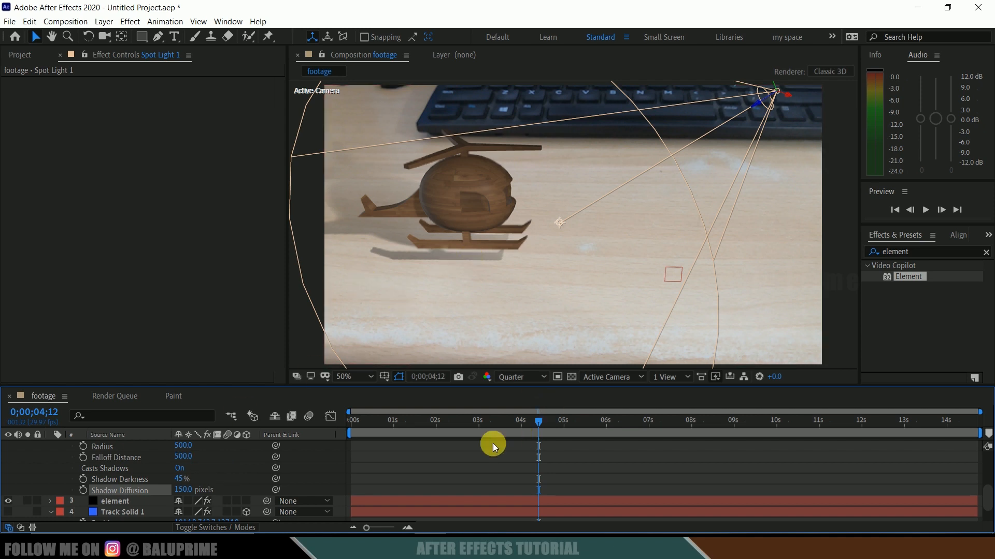
Preview the helicopter's shadow on the desk from the first frame to about 0;00;08;00
{"action": "left_click_drag", "start_coordinate": [387, 427], "coordinate": [300, 418]}
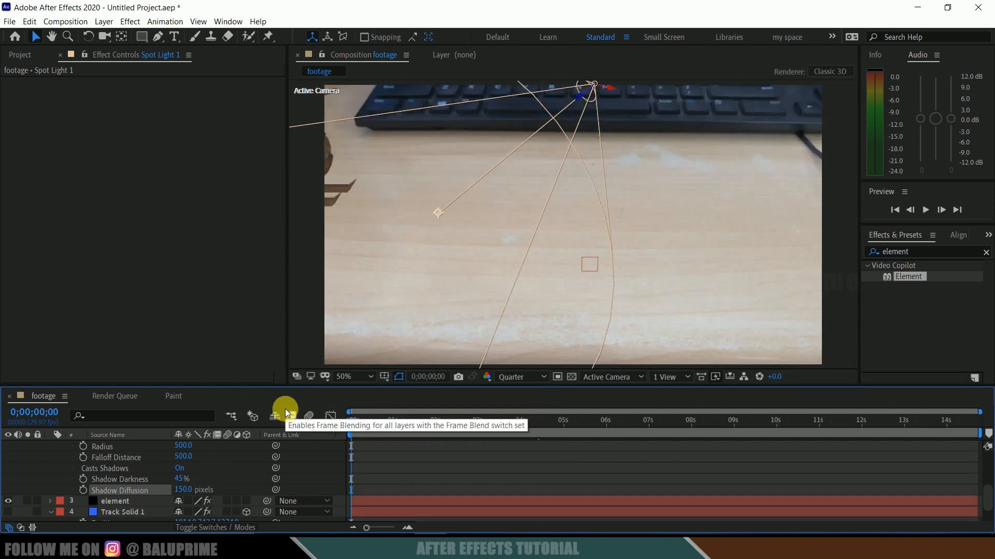
{"action": "key", "text": "space"}
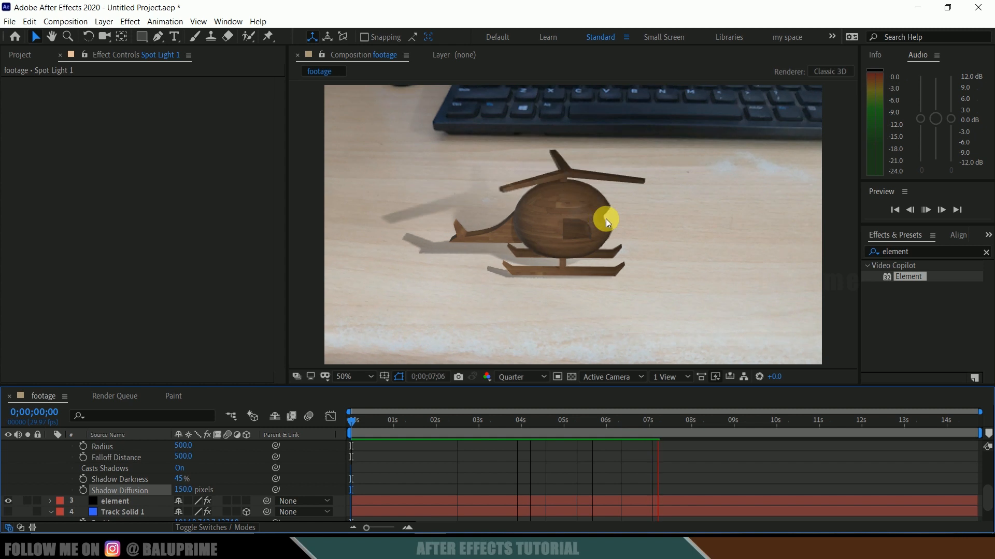
{"action": "key", "text": "space"}
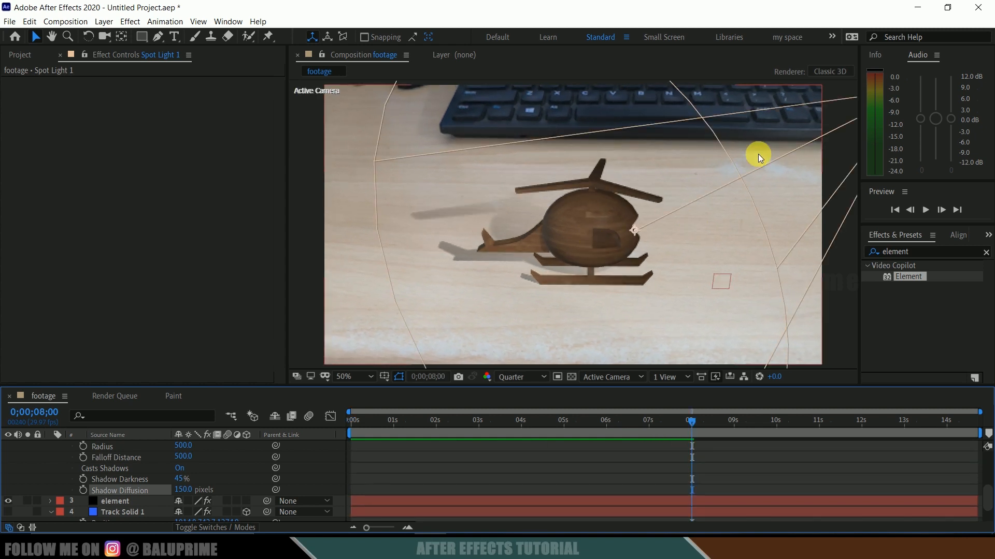
Add a white parallel light with Casts Shadows disabled
{"action": "scroll", "coordinate": [100, 462], "scroll_direction": "up", "scroll_amount": 4}
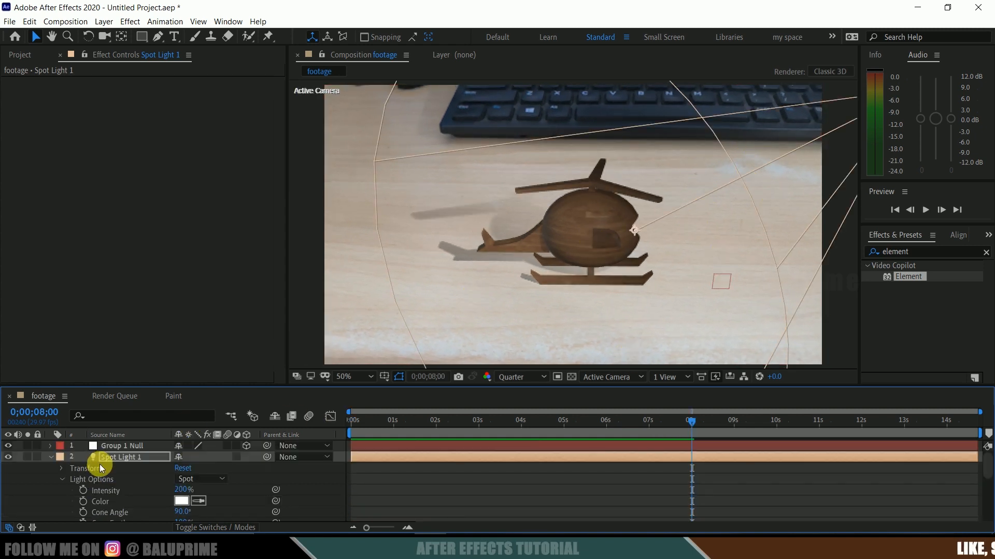
{"action": "left_click", "coordinate": [102, 21]}
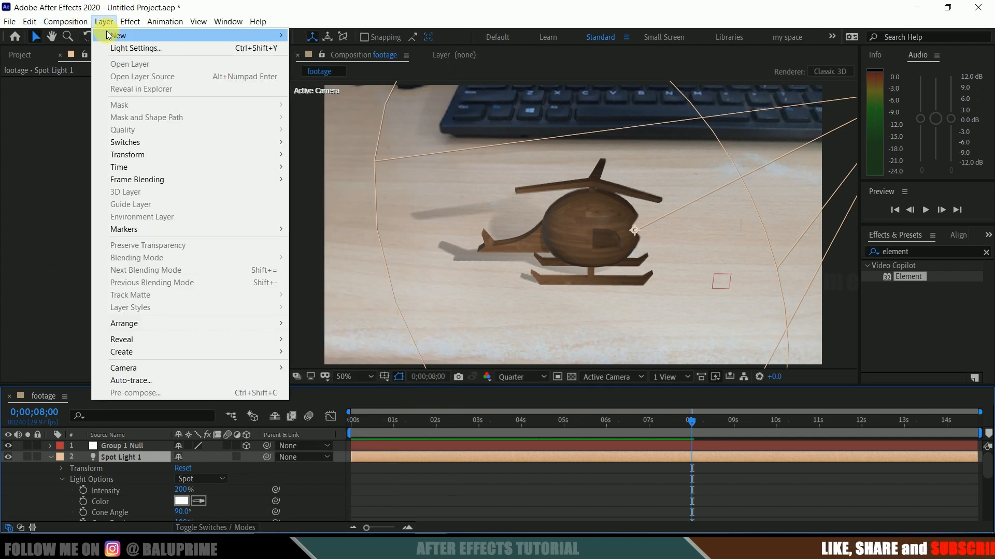
{"action": "mouse_move", "coordinate": [269, 35]}
{"action": "left_click", "coordinate": [305, 60]}
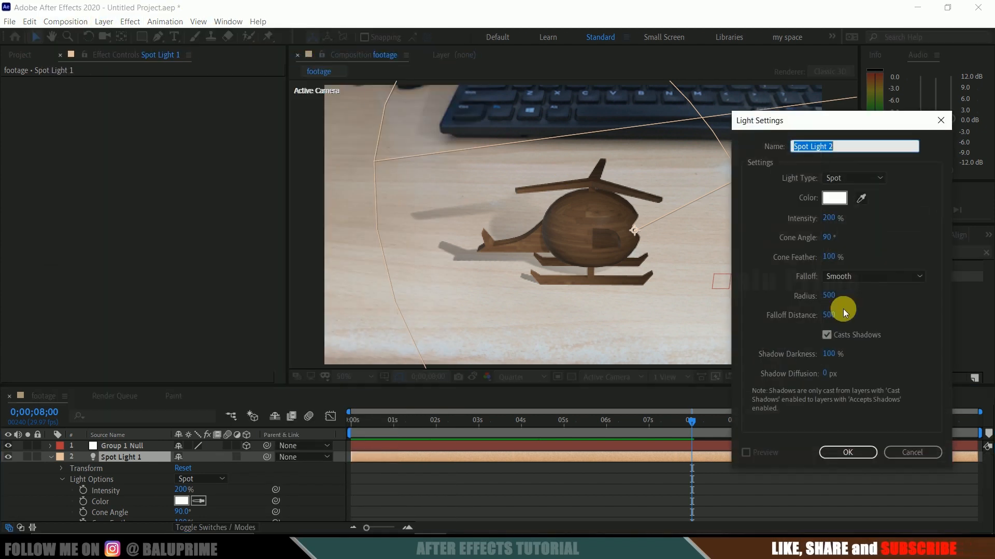
{"action": "left_click", "coordinate": [833, 179]}
{"action": "left_click", "coordinate": [858, 195]}
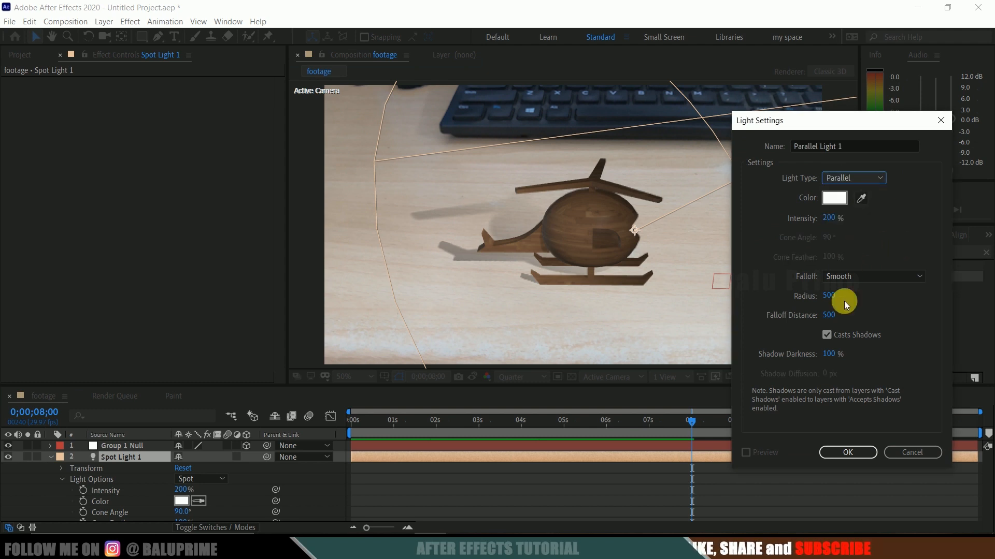
{"action": "left_click", "coordinate": [827, 334]}
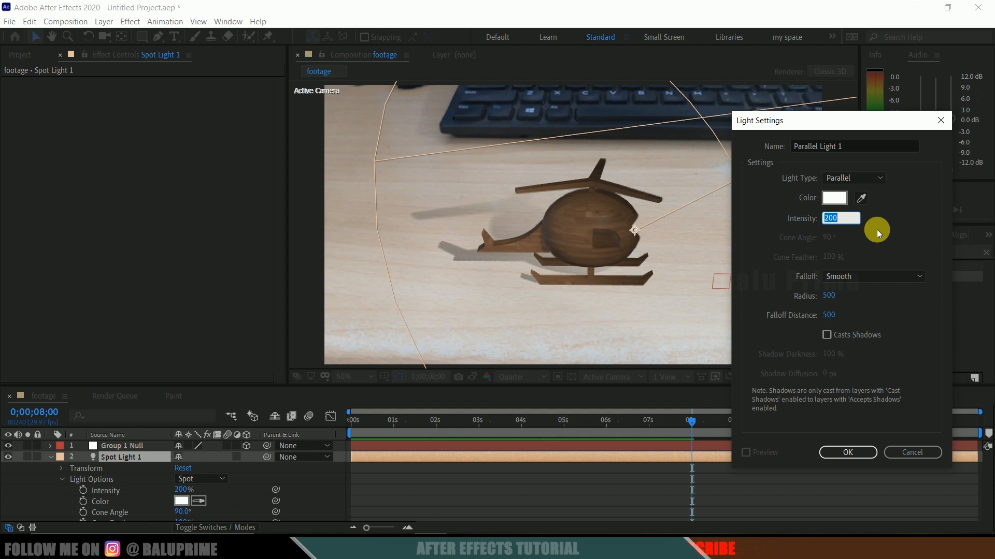
{"action": "key", "text": "Return"}
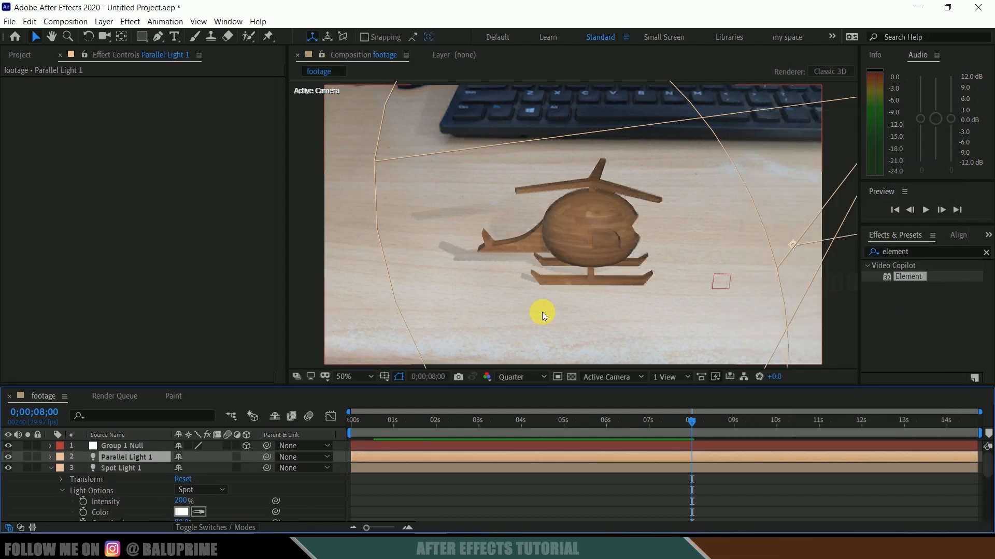
Preview the new lighting from the first frame and set the spot light's Shadow Darkness to 65%
{"action": "key", "text": "Home"}
{"action": "key", "text": "space"}
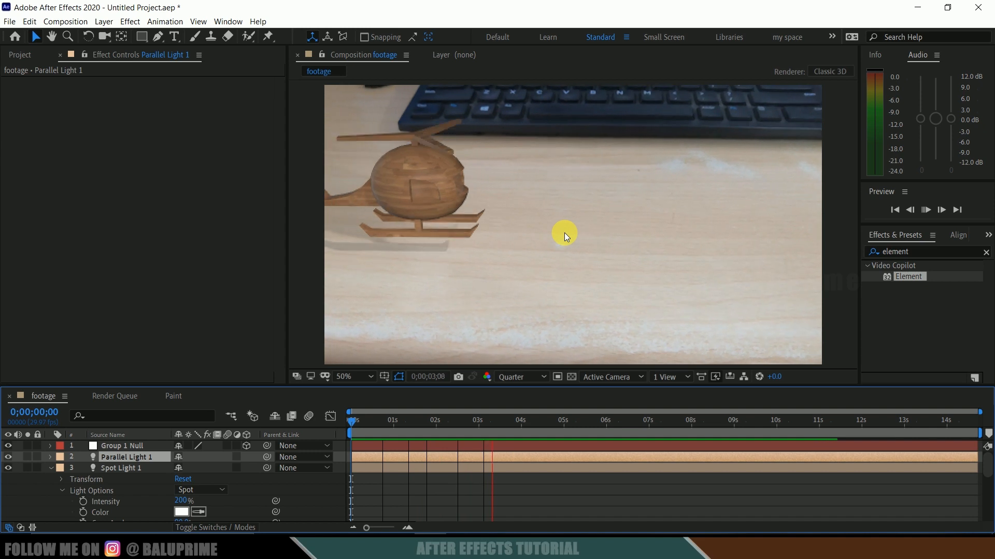
{"action": "left_click", "coordinate": [140, 468]}
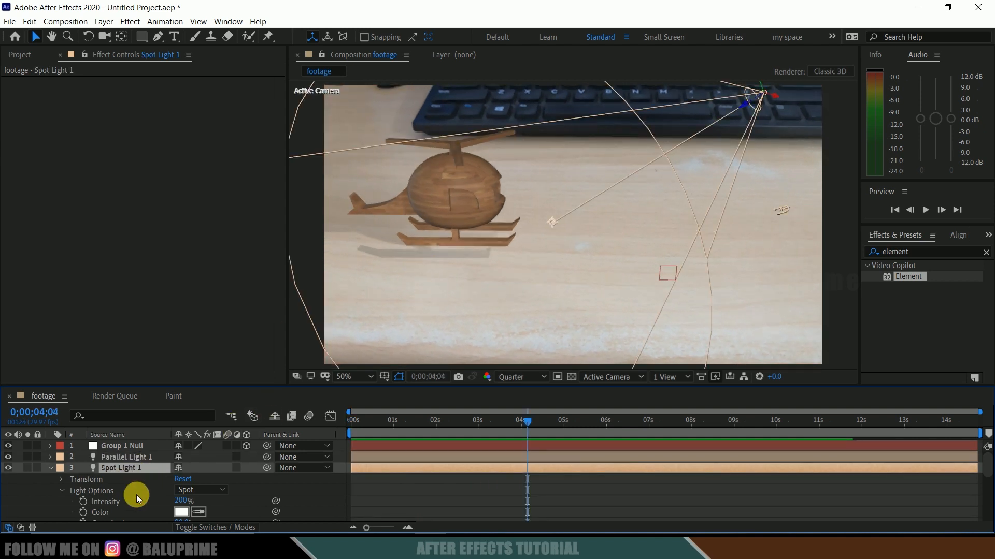
{"action": "scroll", "coordinate": [136, 495], "scroll_direction": "down", "scroll_amount": 6}
{"action": "left_click", "coordinate": [182, 490]}
{"action": "type", "text": "65"}
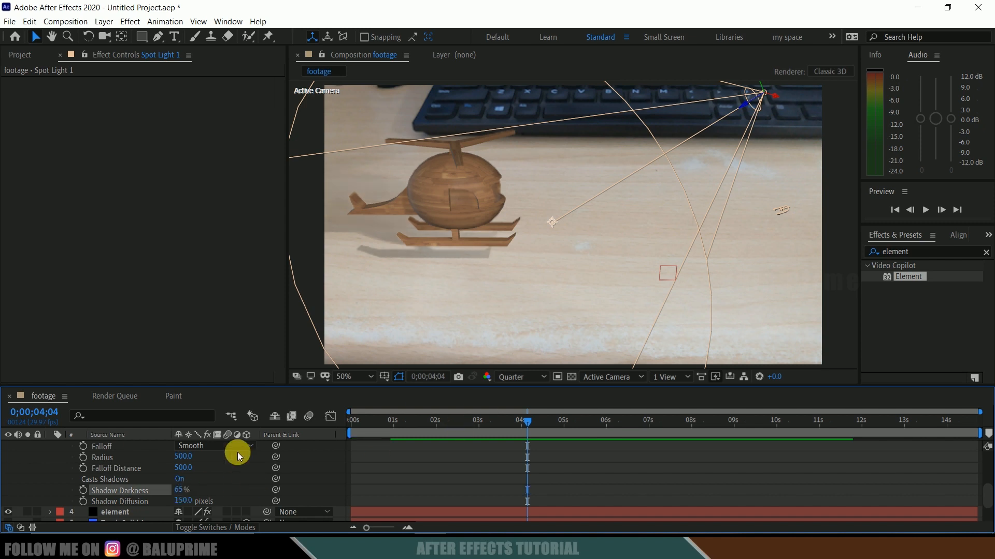
Enable SSAO ambient occlusion on the element layer with intensity 10 and 32 samples, and preview the animation
{"action": "scroll", "coordinate": [137, 481], "scroll_direction": "down", "scroll_amount": 3}
{"action": "left_click", "coordinate": [110, 473]}
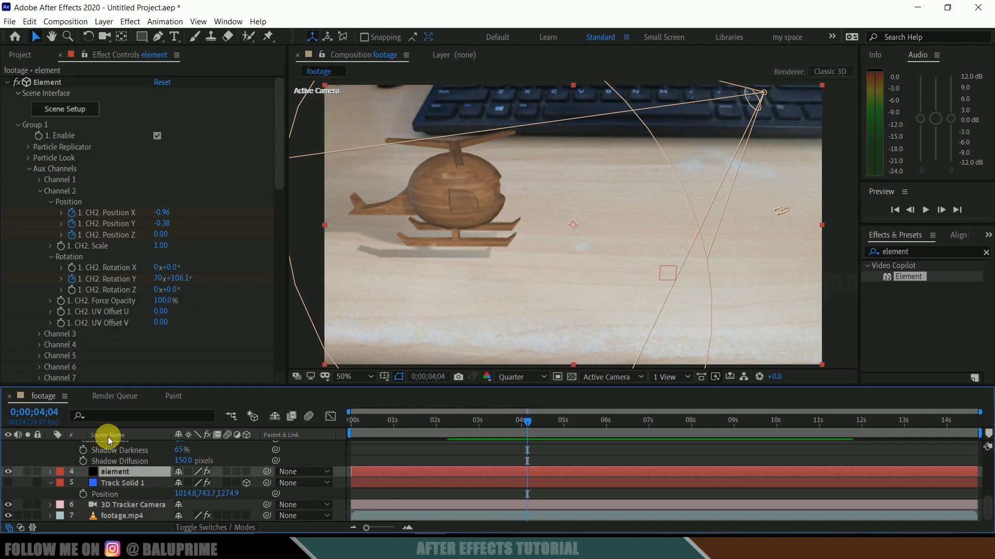
{"action": "scroll", "coordinate": [98, 311], "scroll_direction": "down", "scroll_amount": 10}
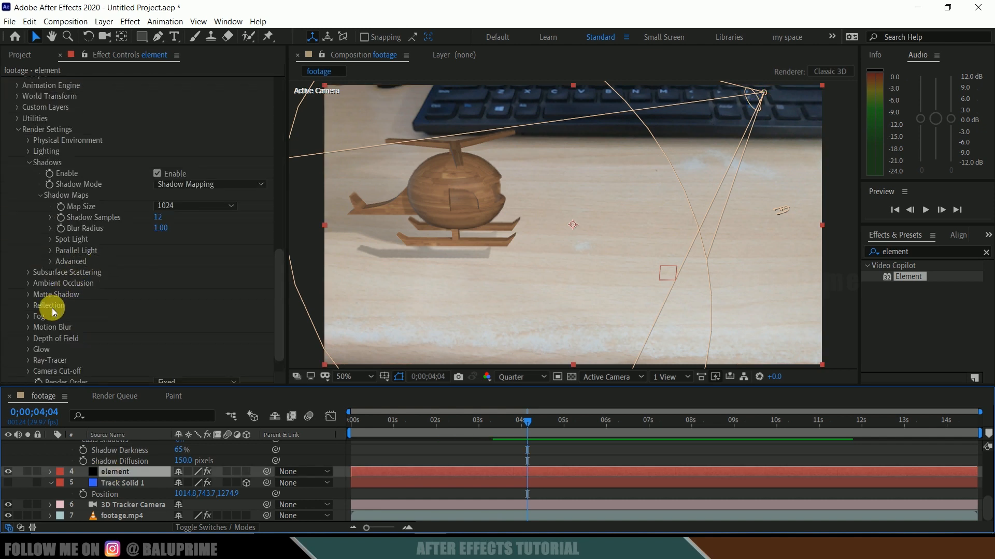
{"action": "left_click", "coordinate": [27, 283]}
{"action": "scroll", "coordinate": [180, 253], "scroll_direction": "down", "scroll_amount": 3}
{"action": "left_click", "coordinate": [158, 224]}
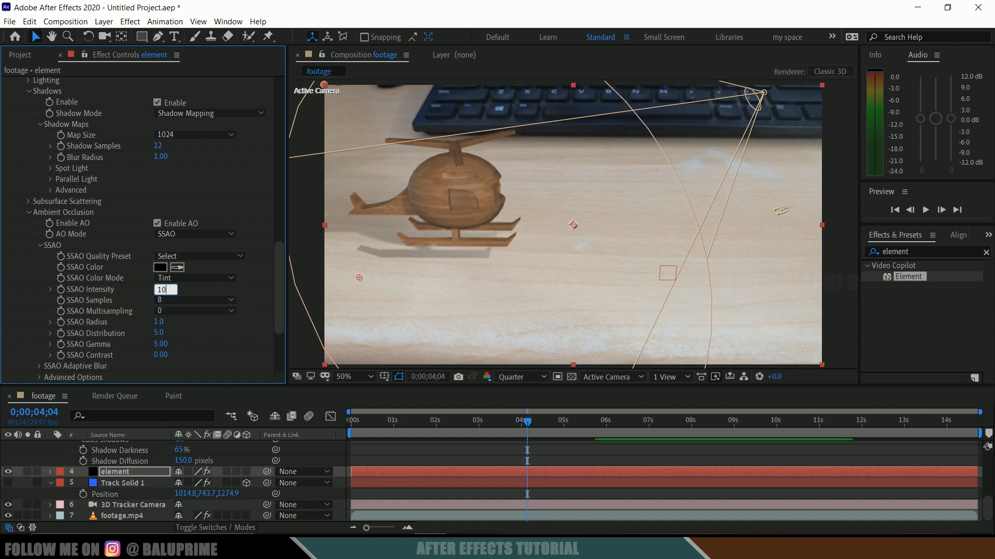
{"action": "left_click", "coordinate": [171, 299]}
{"action": "left_click", "coordinate": [183, 339]}
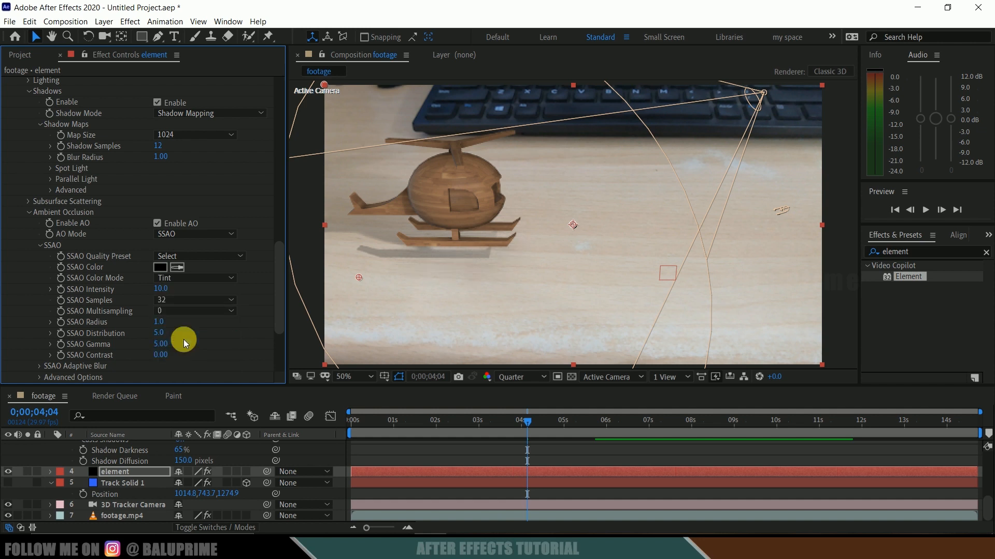
{"action": "key", "text": "space"}
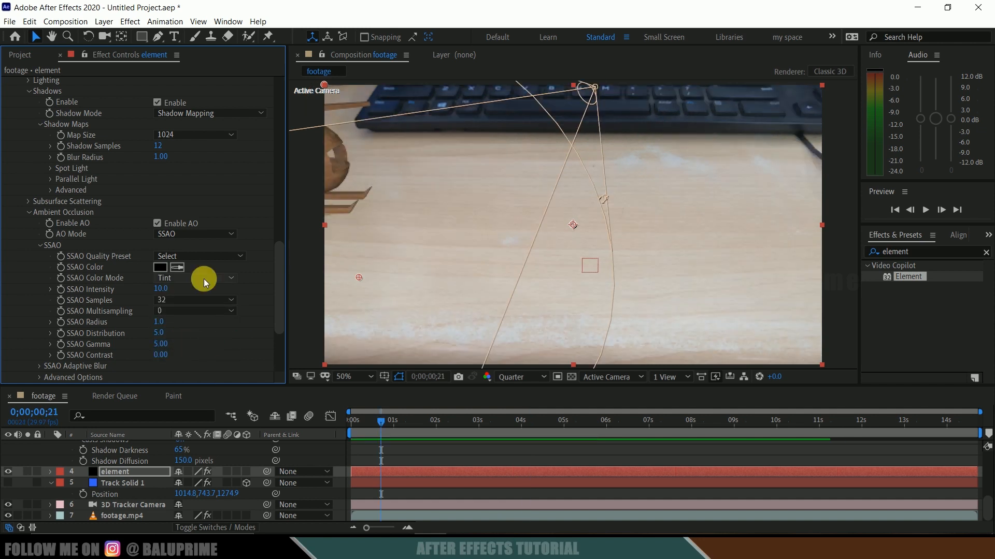